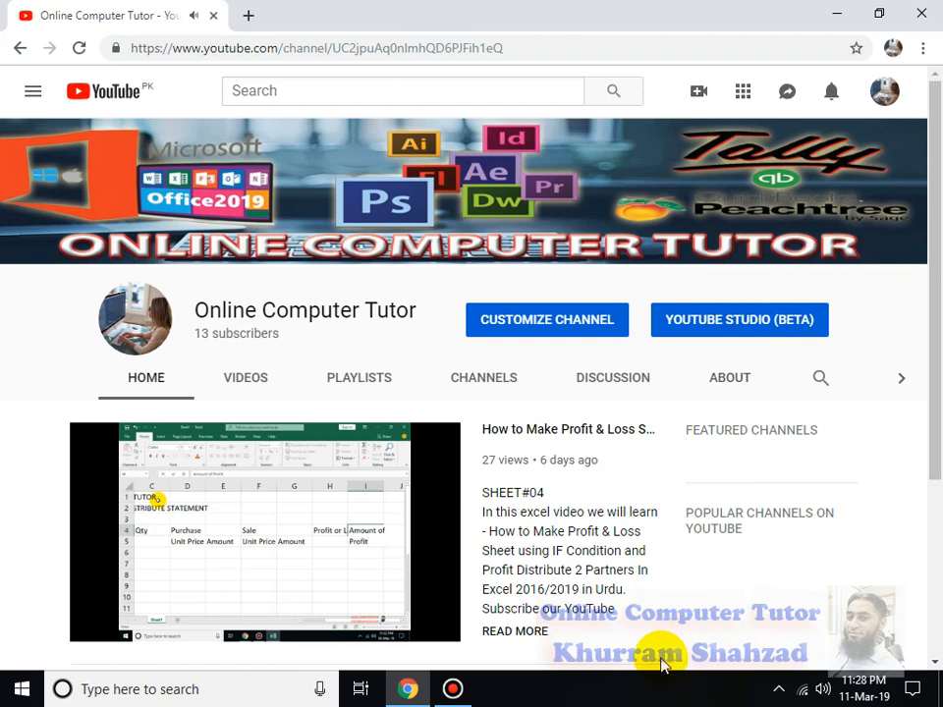
# - Minimize the browser, switch to Word and create a blank document
pyautogui.click(838, 13)
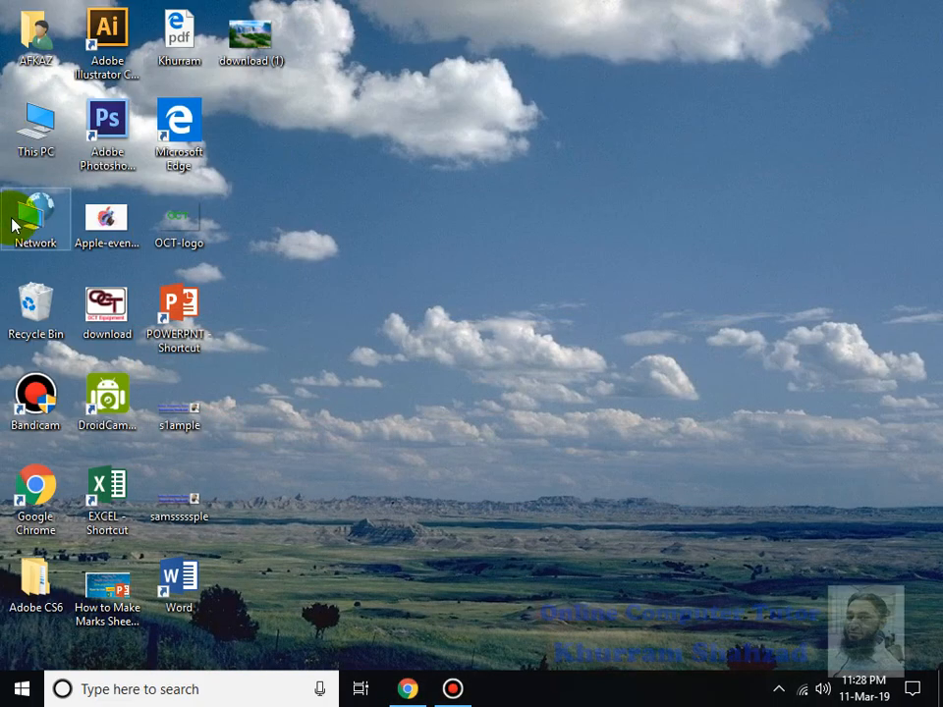
pyautogui.doubleClick(179, 575)
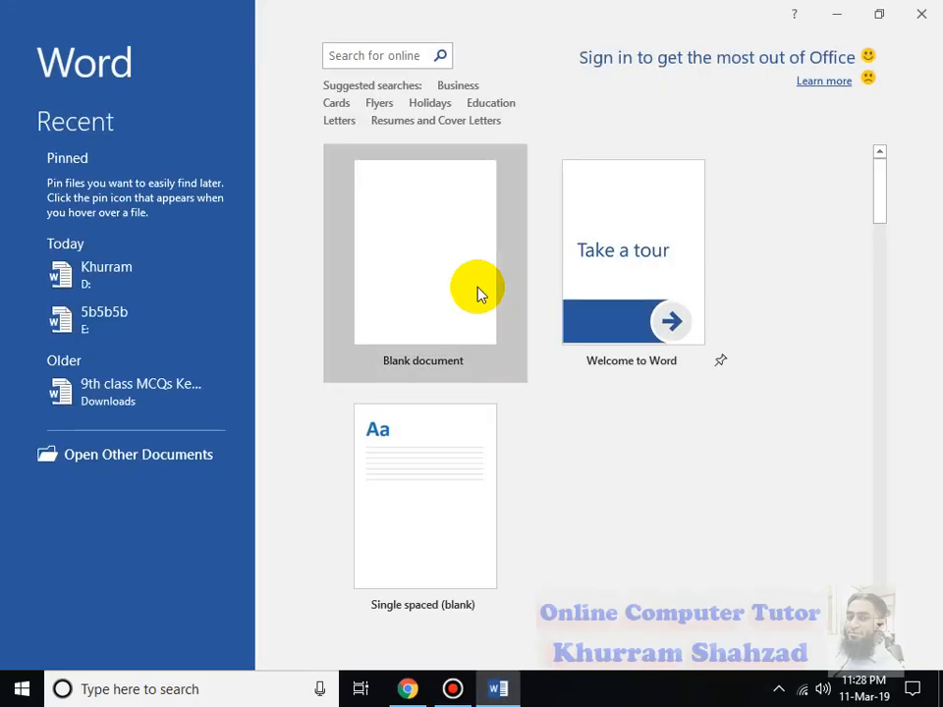
pyautogui.click(479, 292)
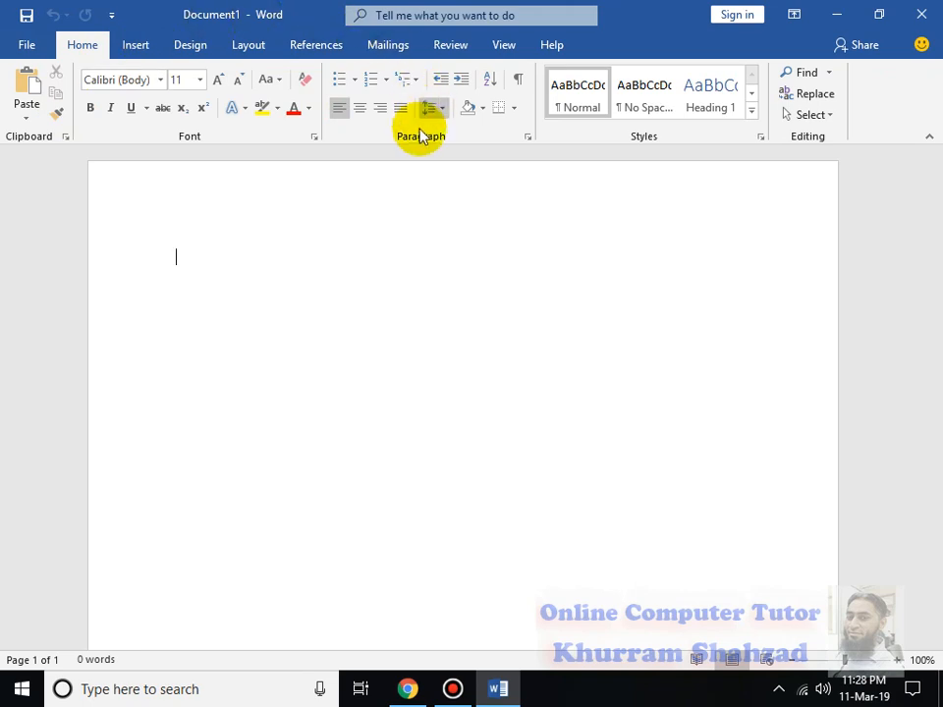
# - Fill the document with sample paragraphs using the =rand() function
pyautogui.click(457, 215)
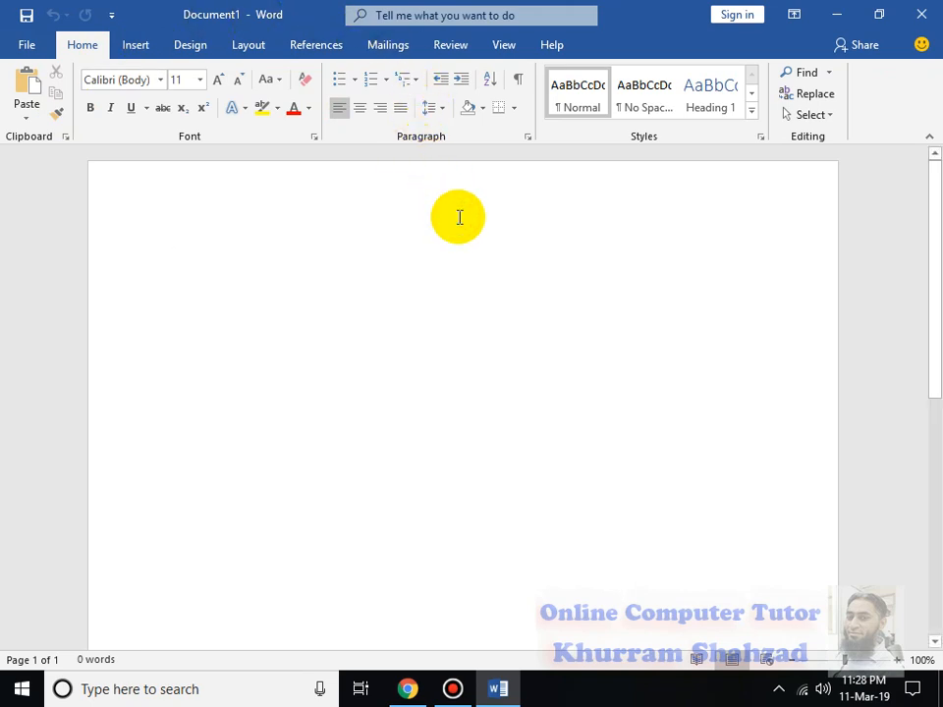
pyautogui.write('=rand')
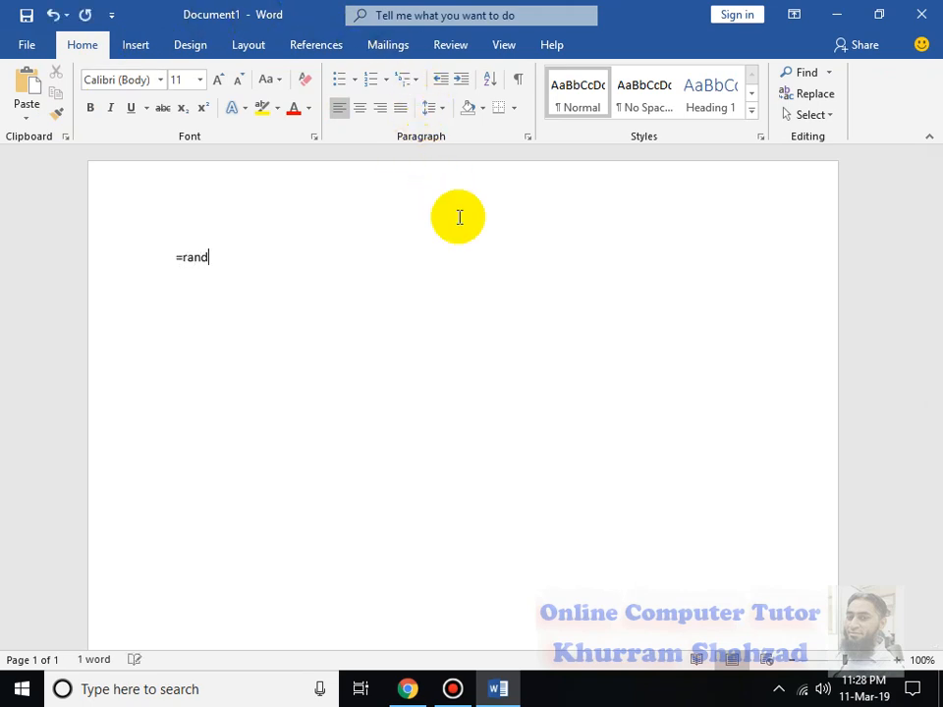
pyautogui.write('()')
pyautogui.press('Return')
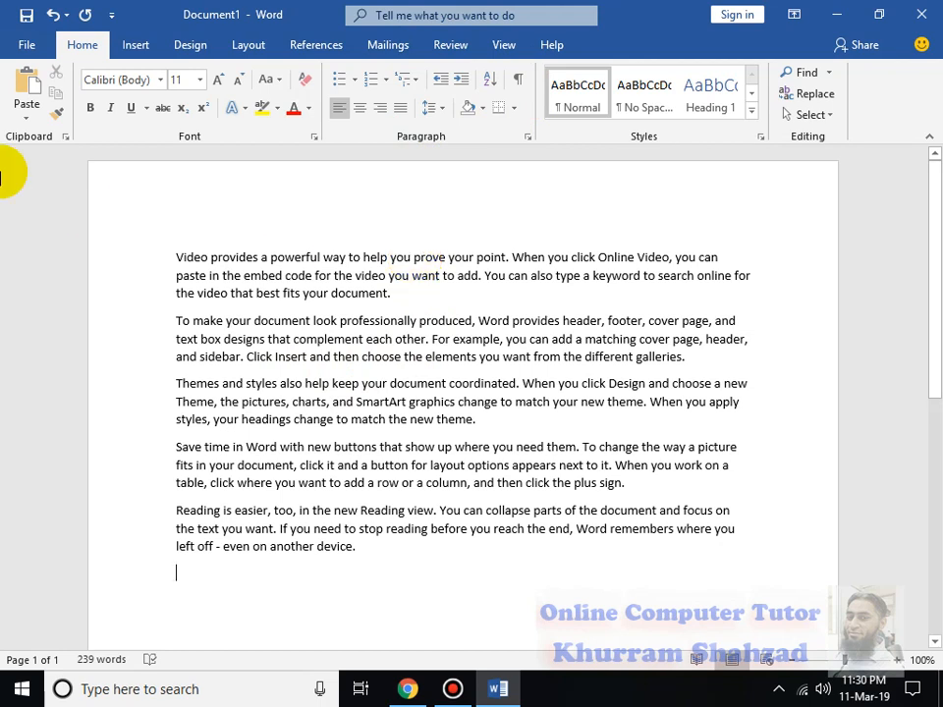
# - Try right, left and center alignment on the first paragraph, and return it to left alignment
pyautogui.tripleClick(180, 253)
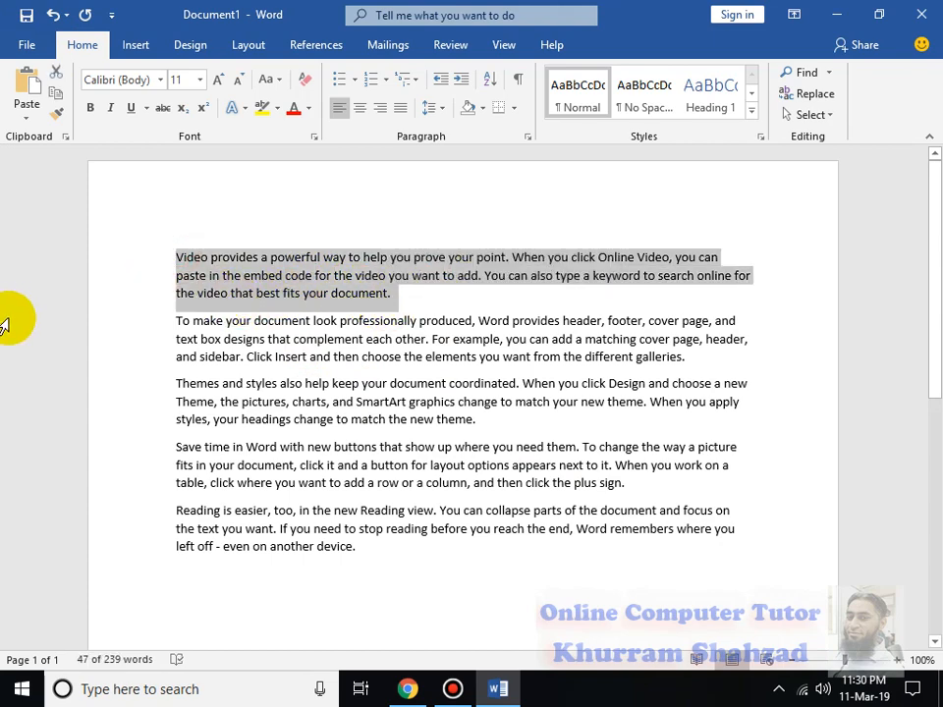
pyautogui.click(383, 111)
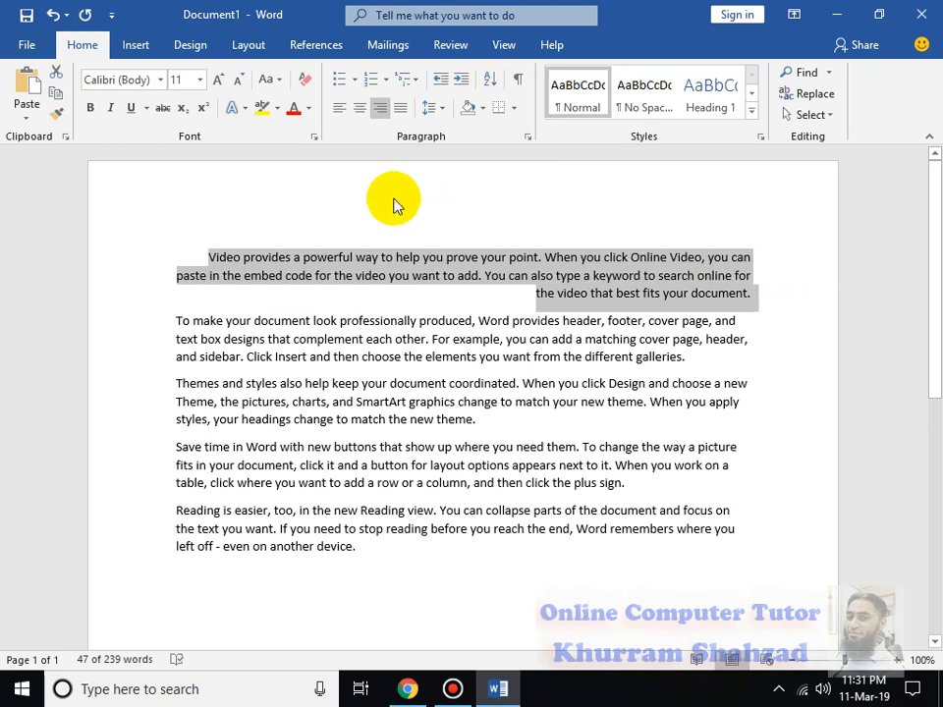
pyautogui.click(337, 112)
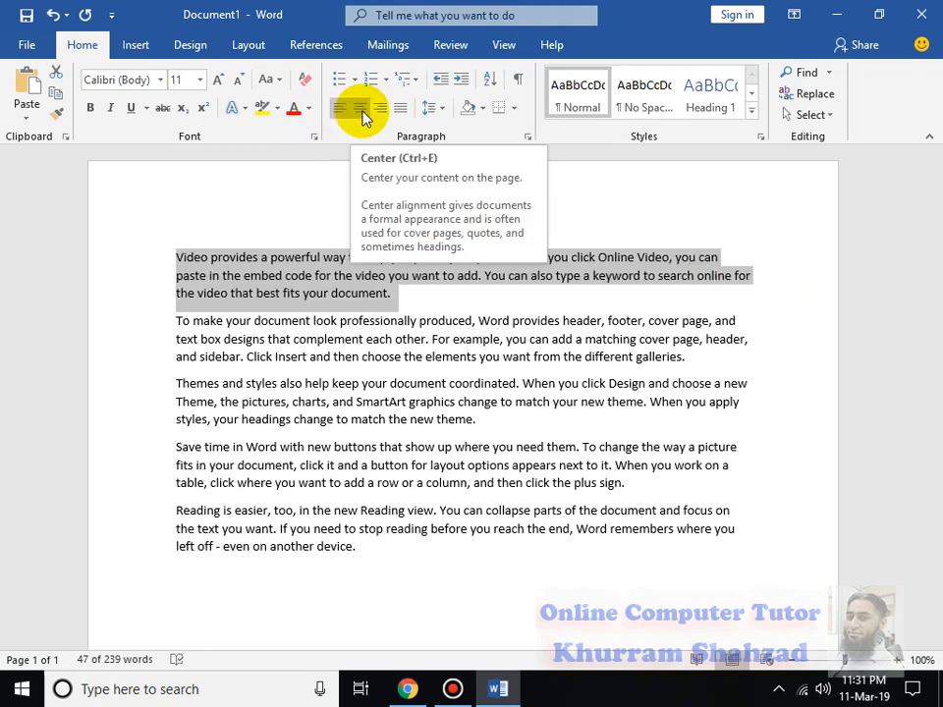
pyautogui.click(361, 112)
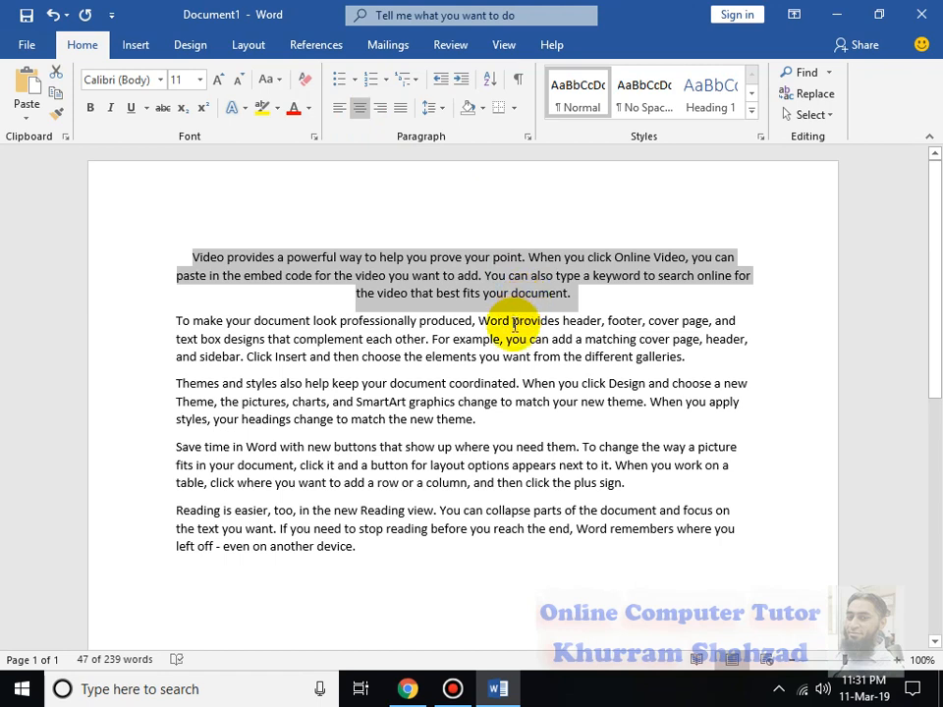
pyautogui.click(337, 107)
# - Right-align the second paragraph and center the third paragraph
pyautogui.moveTo(176, 320); pyautogui.dragTo(711, 368)
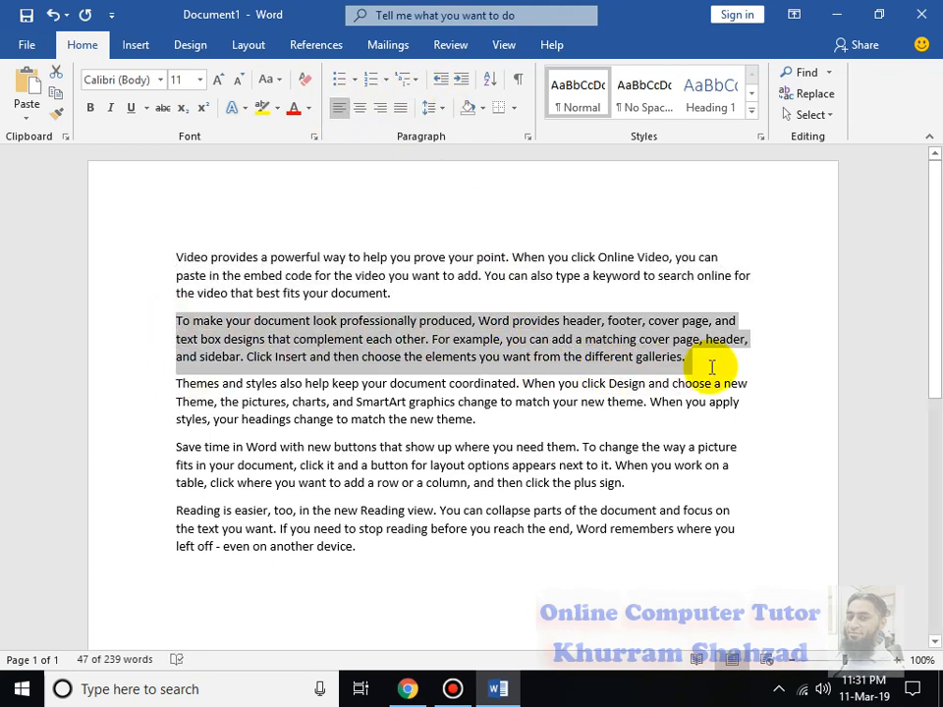
pyautogui.click(379, 109)
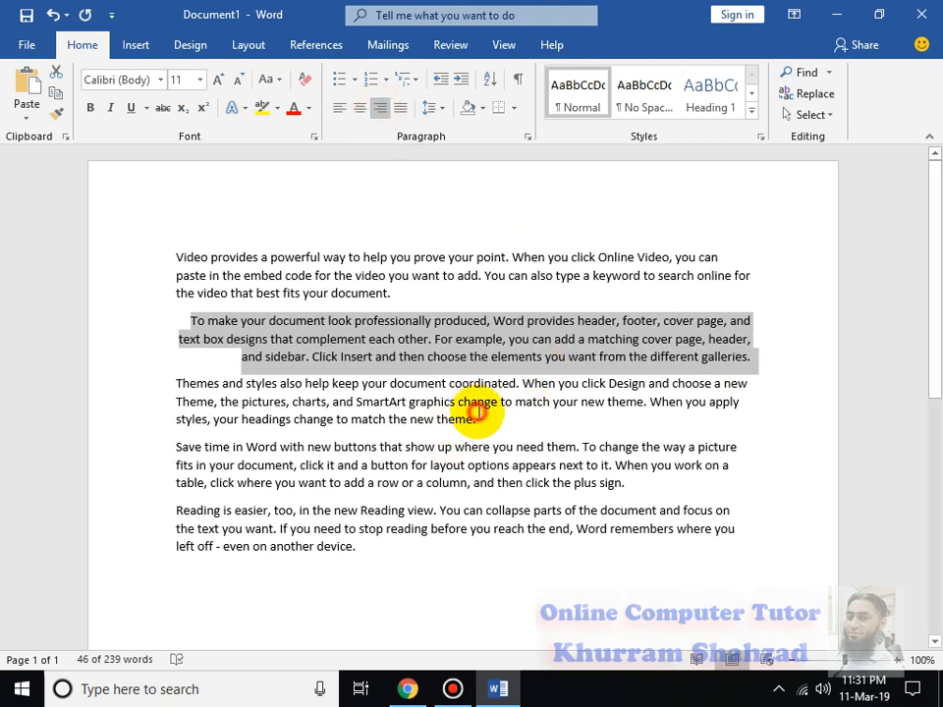
pyautogui.moveTo(477, 414); pyautogui.dragTo(177, 389)
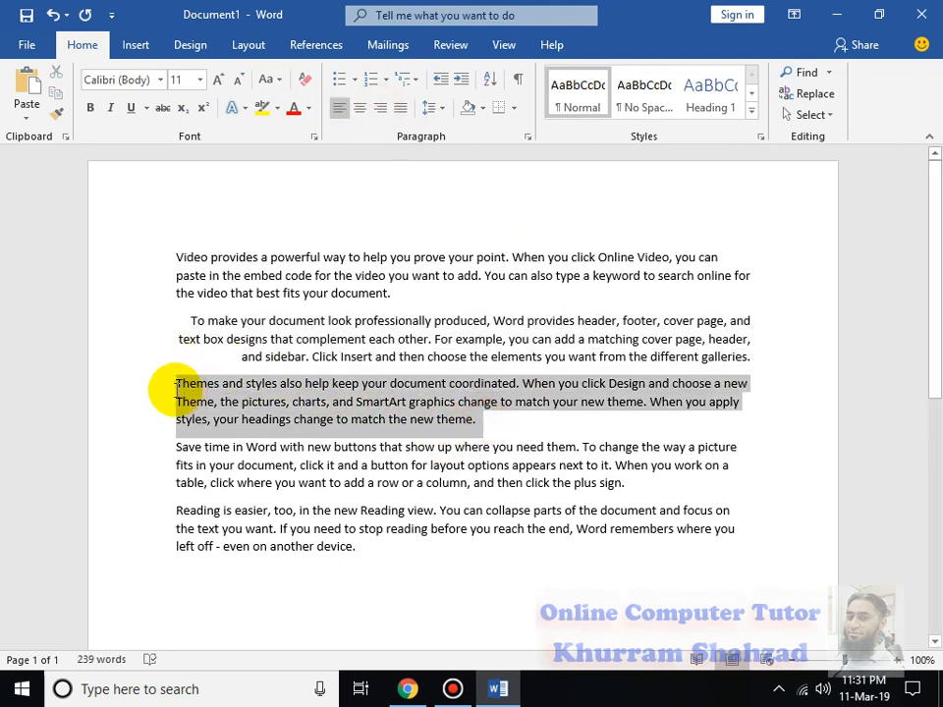
pyautogui.click(358, 111)
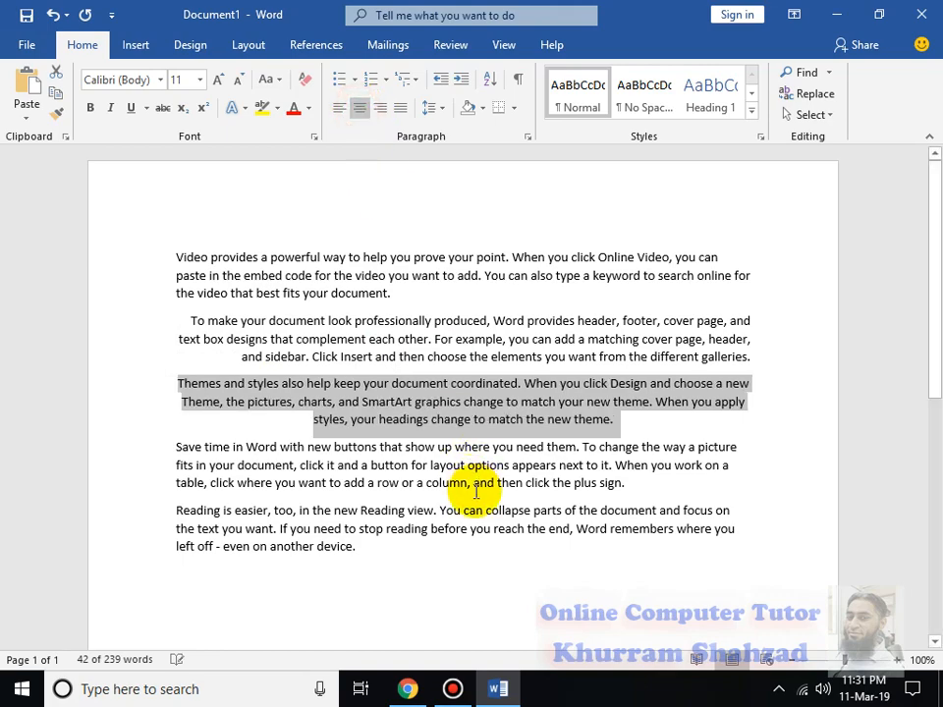
# - Increase the font size of the last two paragraphs to 12
pyautogui.click(855, 660)
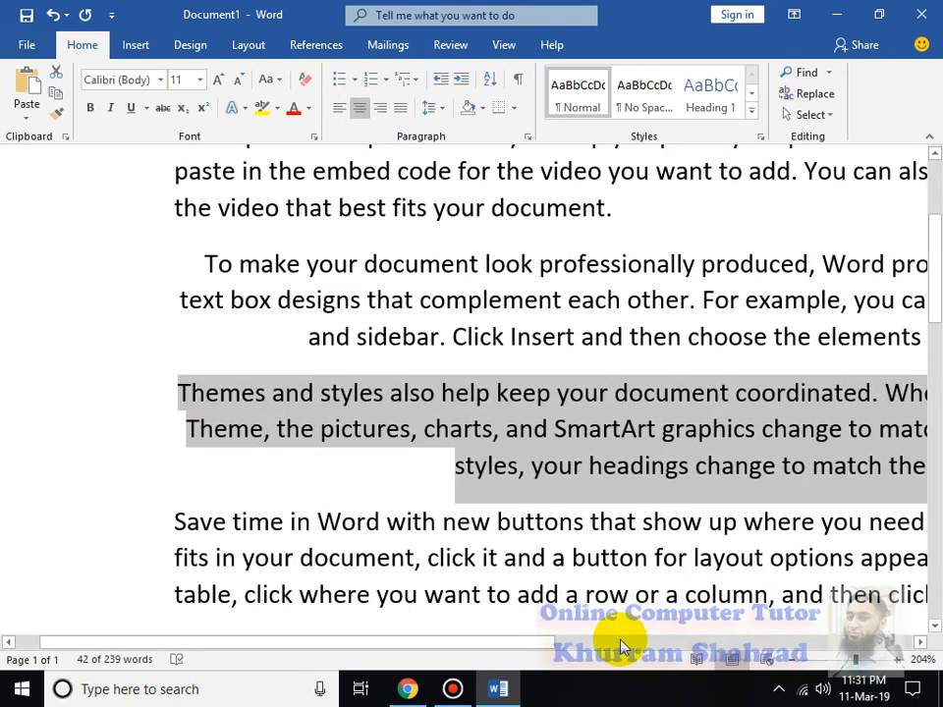
pyautogui.moveTo(539, 639); pyautogui.dragTo(851, 657)
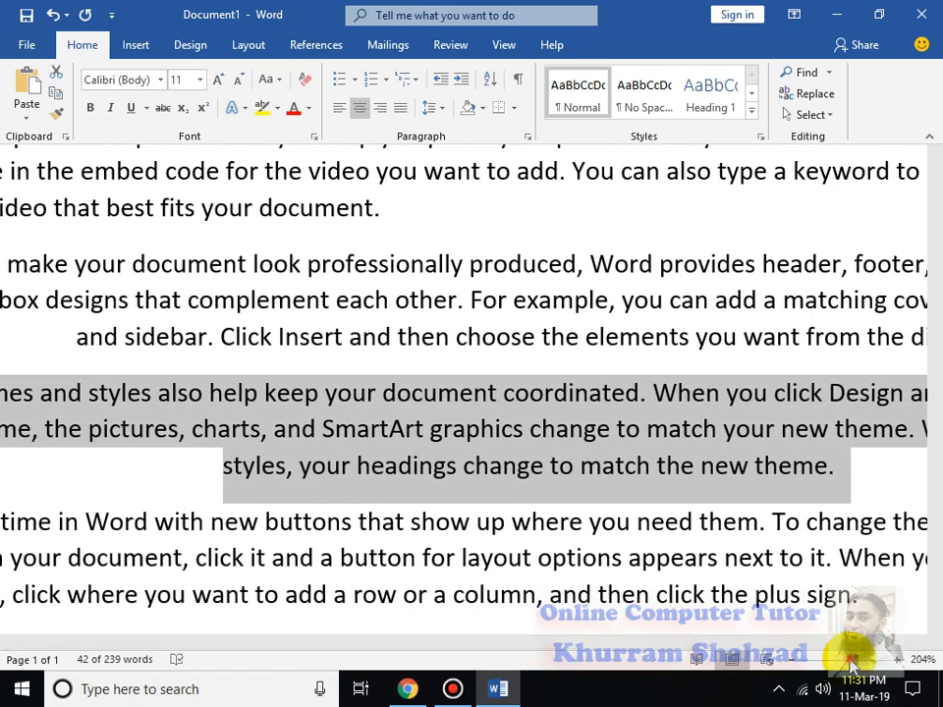
pyautogui.click(850, 661)
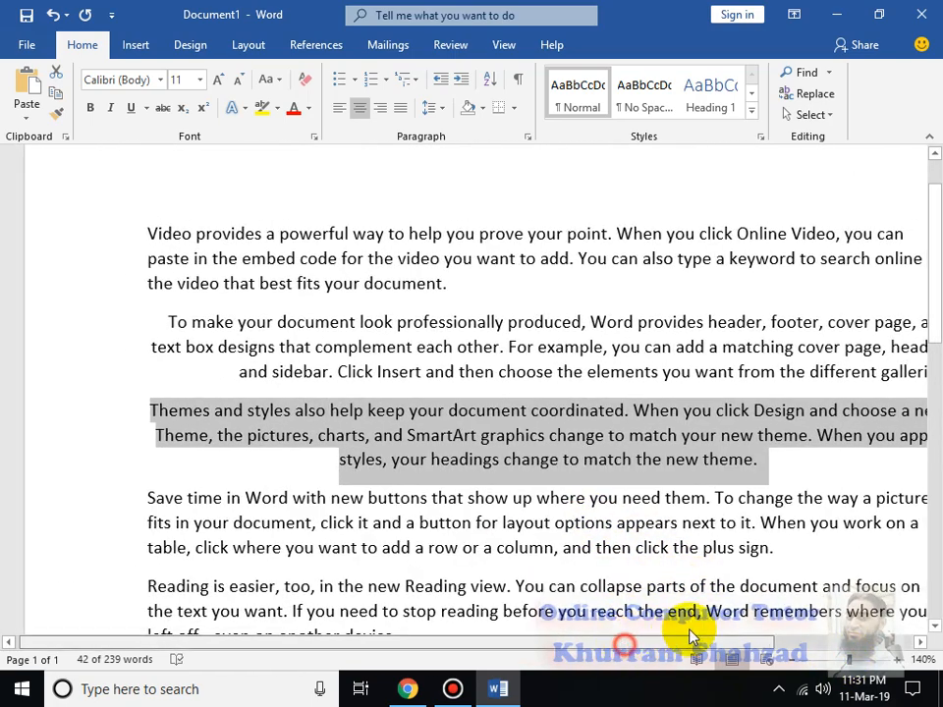
pyautogui.moveTo(692, 636)
pyautogui.mouseDown()
pyautogui.moveTo(740, 625)
pyautogui.moveTo(695, 636)
pyautogui.mouseUp()
pyautogui.scroll(-1, 341, 437)
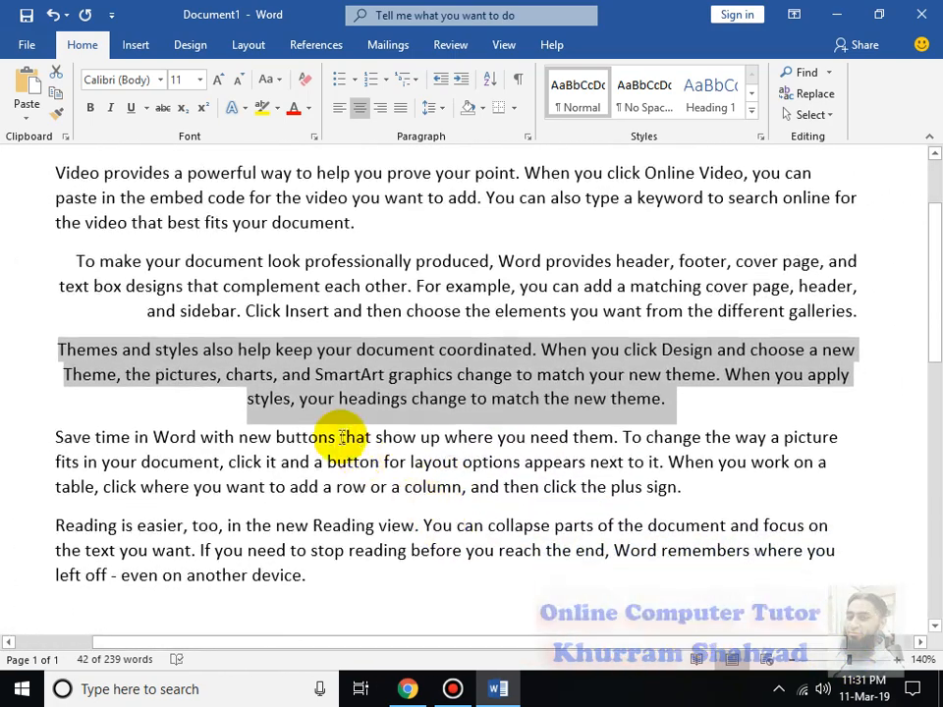
pyautogui.scroll(-1, 341, 437)
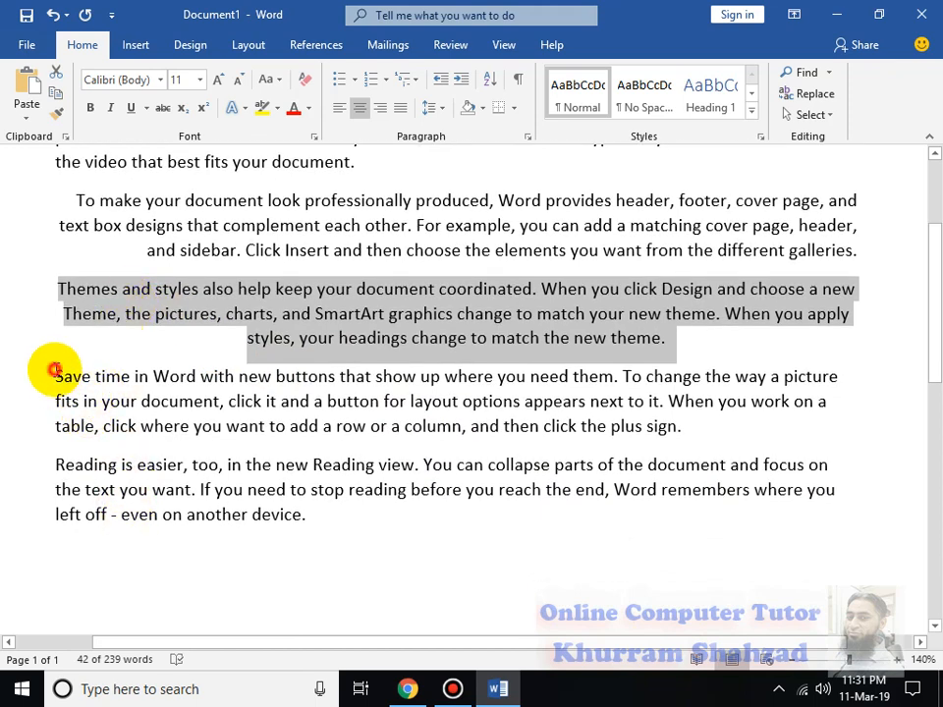
pyautogui.click(54, 371)
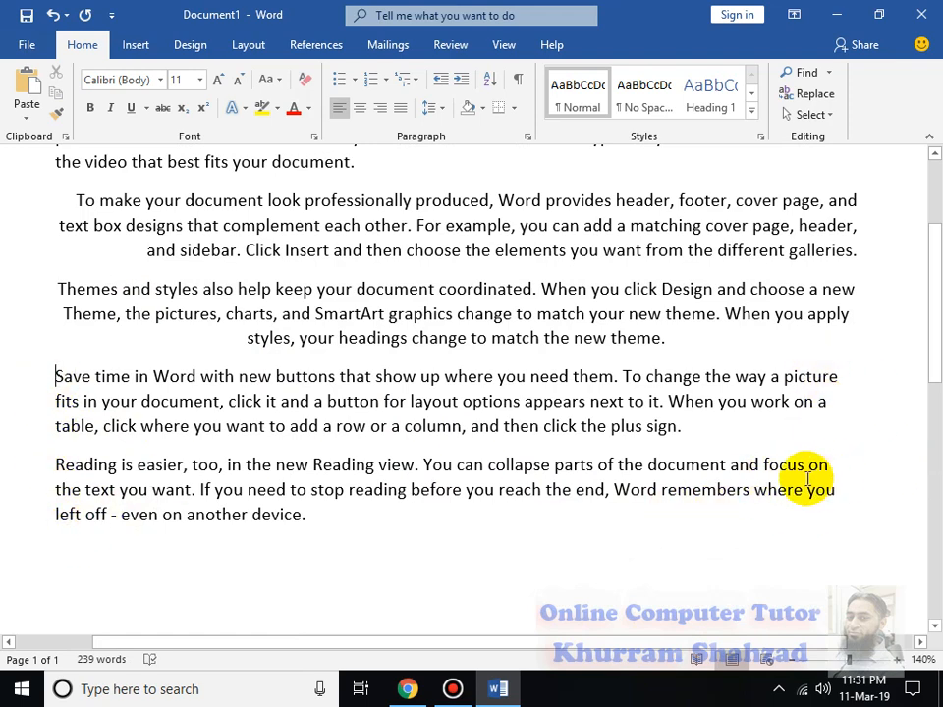
pyautogui.keyDown('shift'); pyautogui.click(314, 518); pyautogui.keyUp('shift')
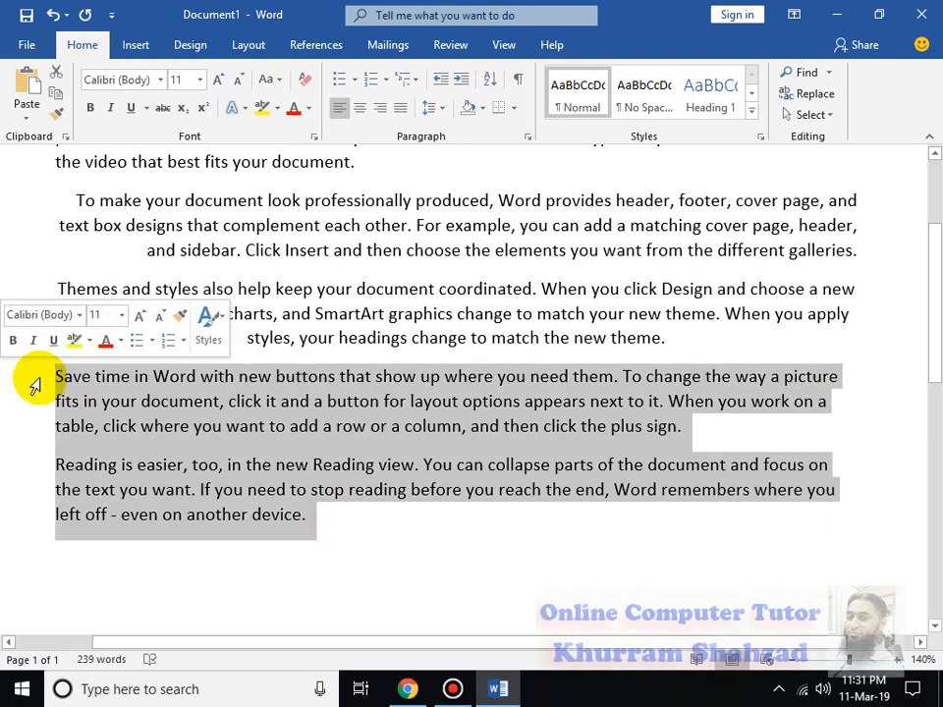
pyautogui.hotkey('ctrl', 'shift', '.')
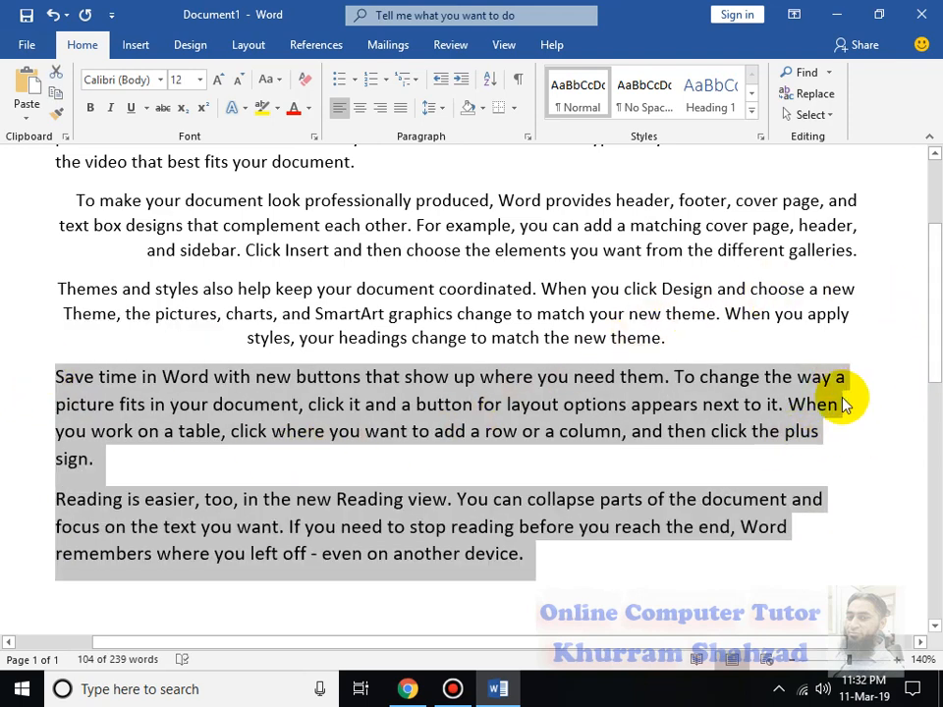
pyautogui.click(784, 511)
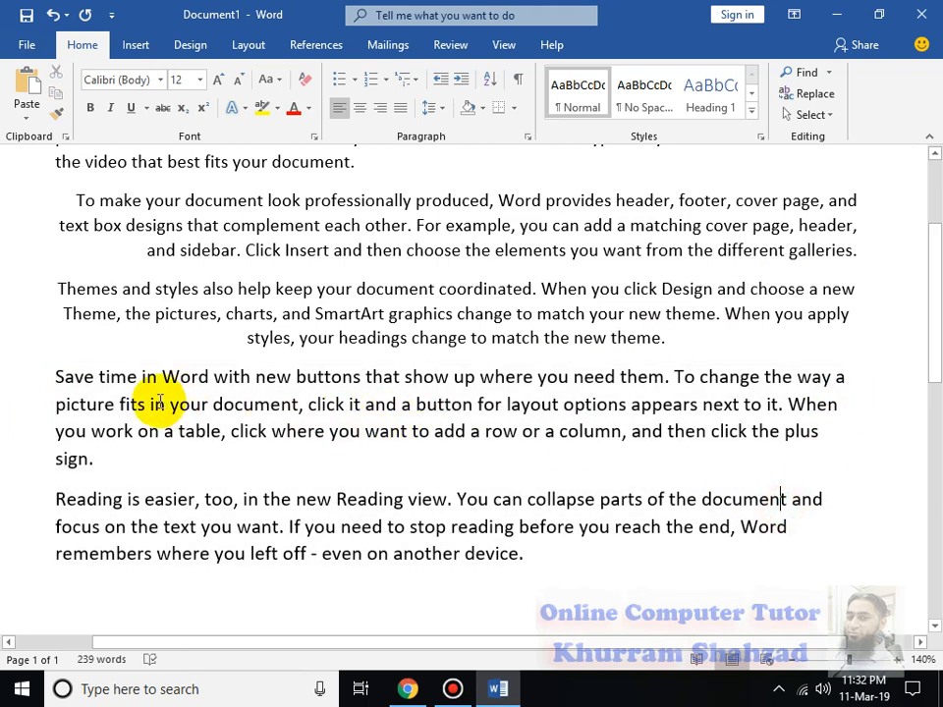
# - Justify the last two paragraphs and check the alignment applied to the different paragraphs
pyautogui.moveTo(55, 383); pyautogui.dragTo(667, 569)
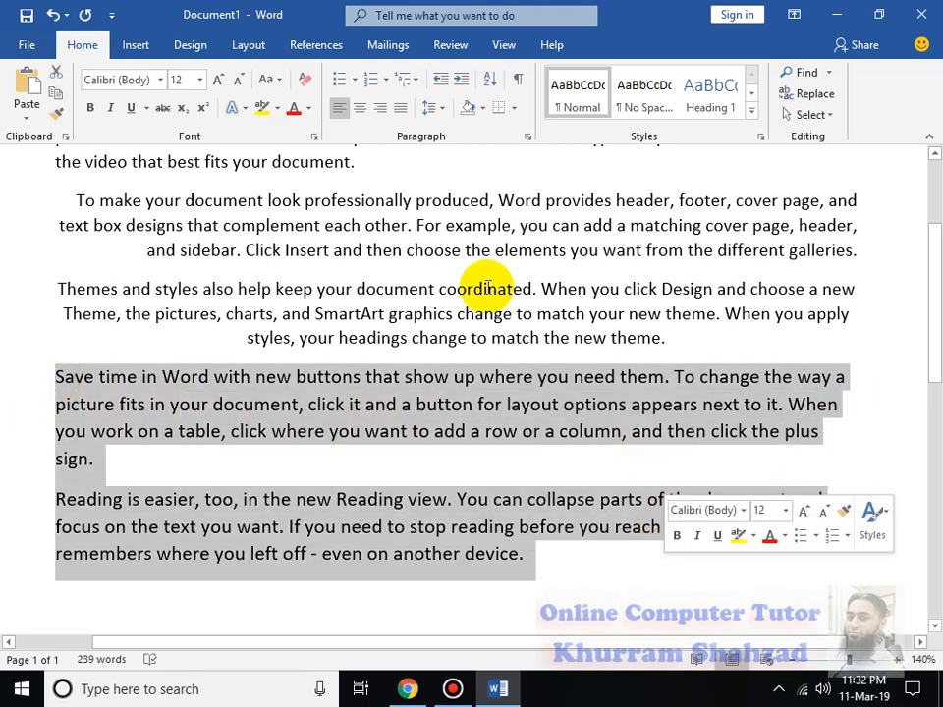
pyautogui.click(402, 109)
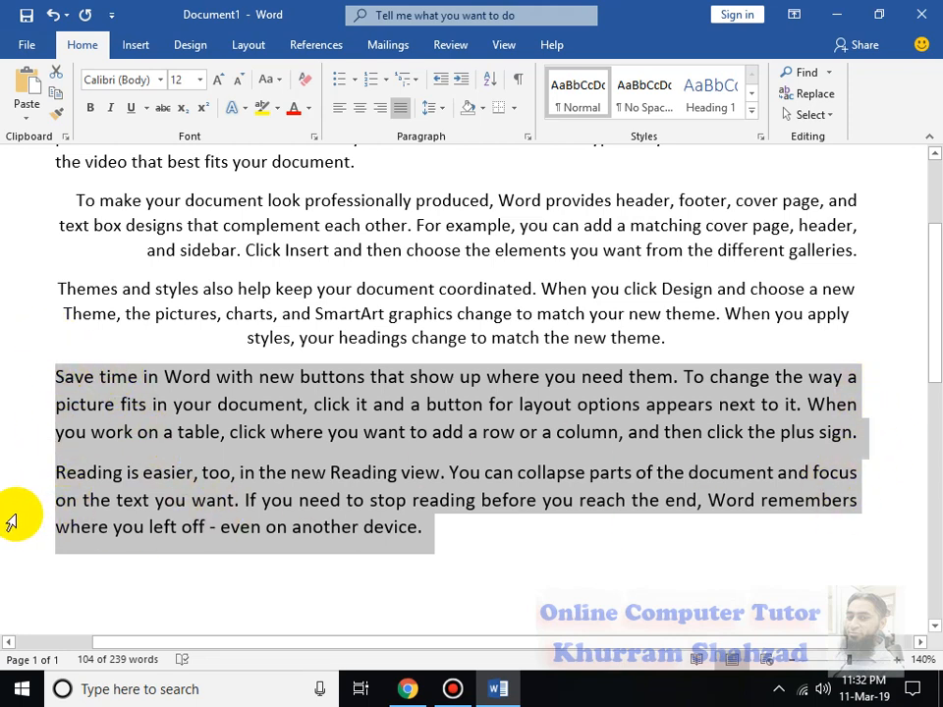
pyautogui.scroll(3, 422, 550)
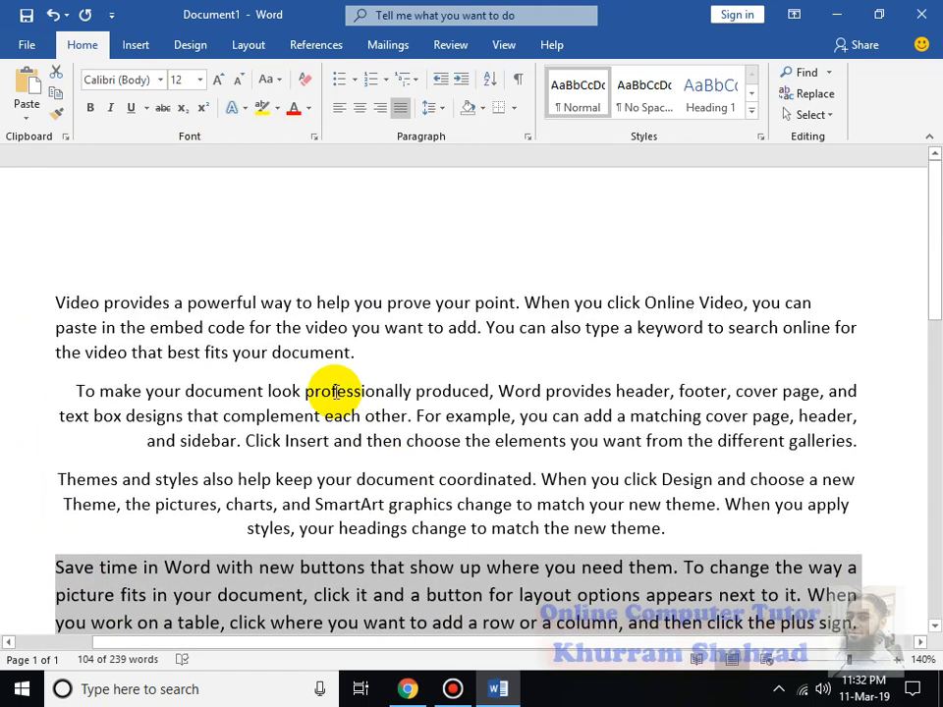
pyautogui.click(313, 326)
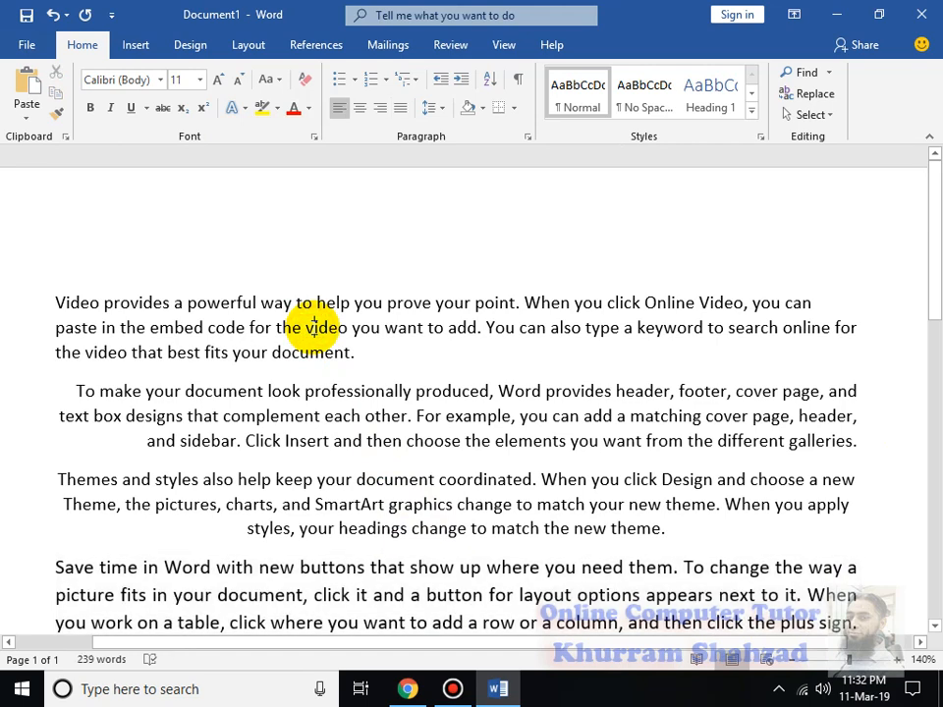
pyautogui.click(413, 504)
pyautogui.scroll(-3, 411, 506)
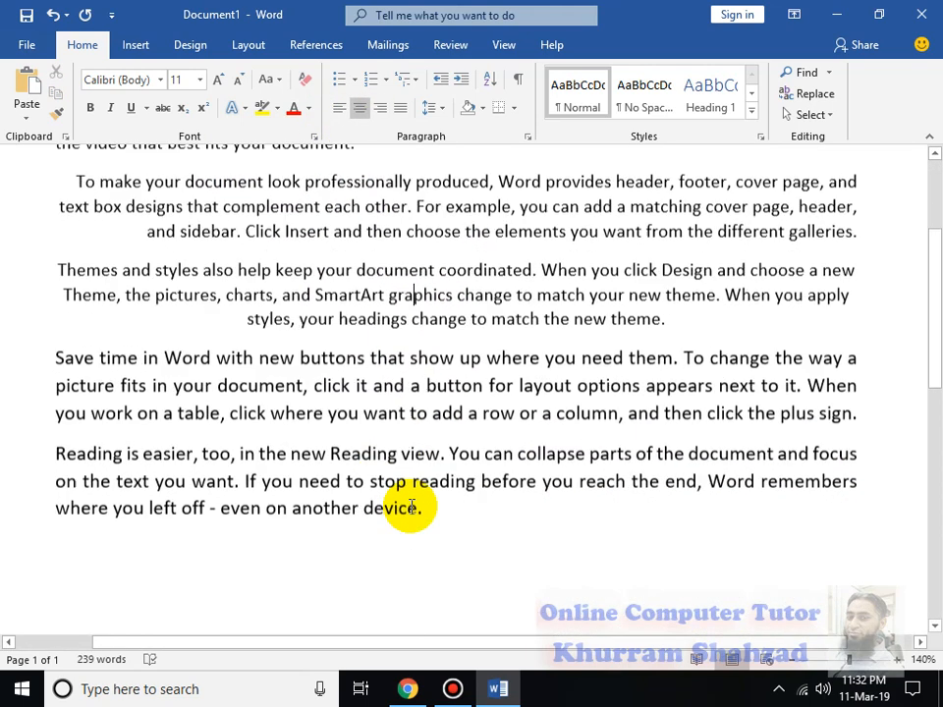
pyautogui.click(359, 385)
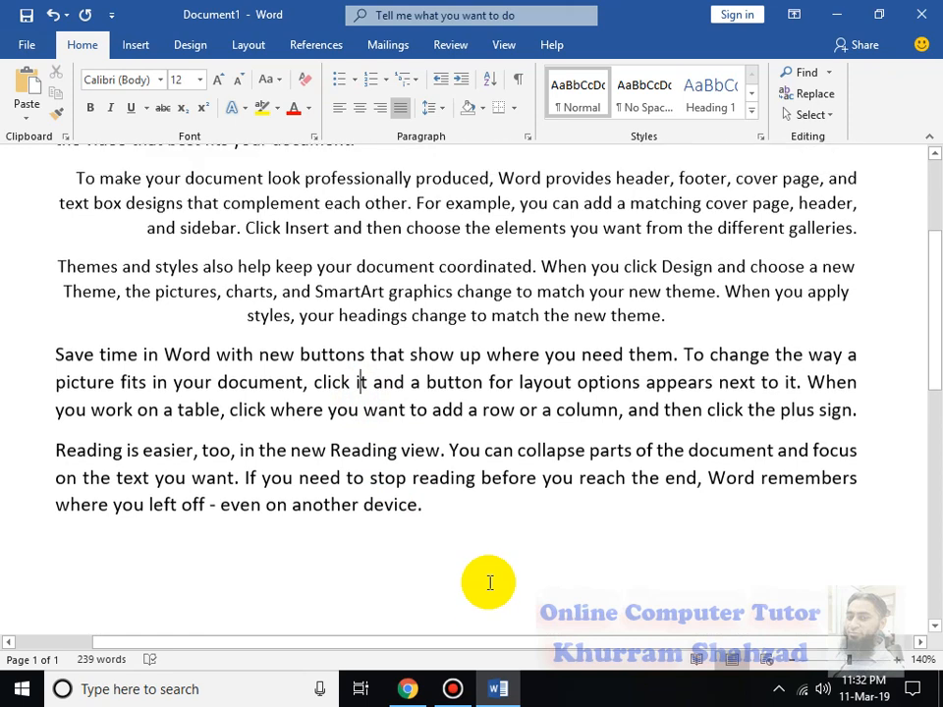
# - Set the line spacing of the first two paragraphs to 1.15
pyautogui.scroll(2, 488, 575)
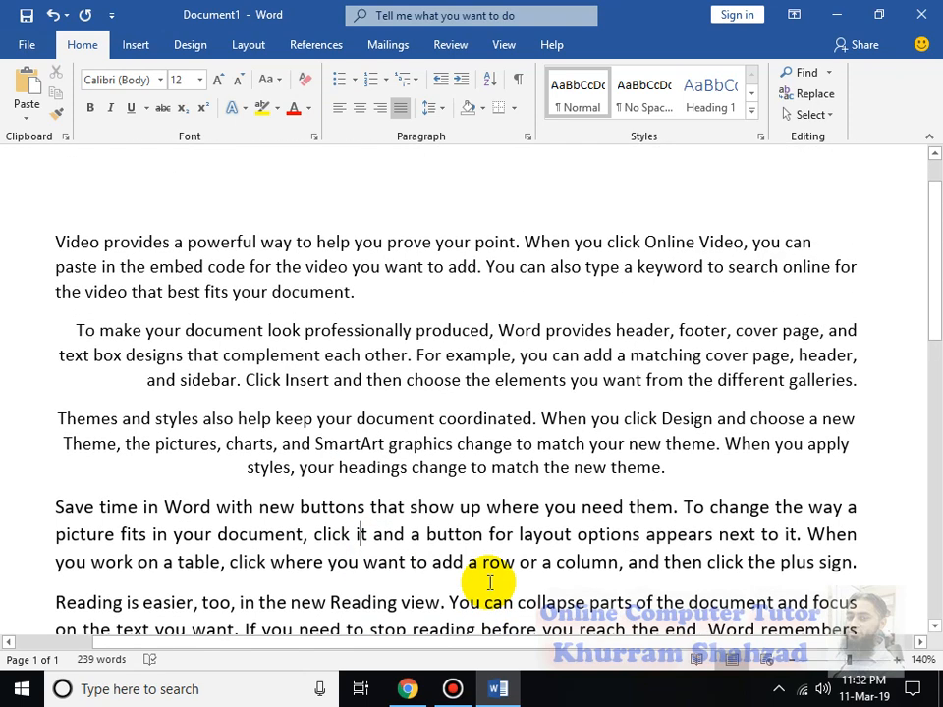
pyautogui.click(442, 108)
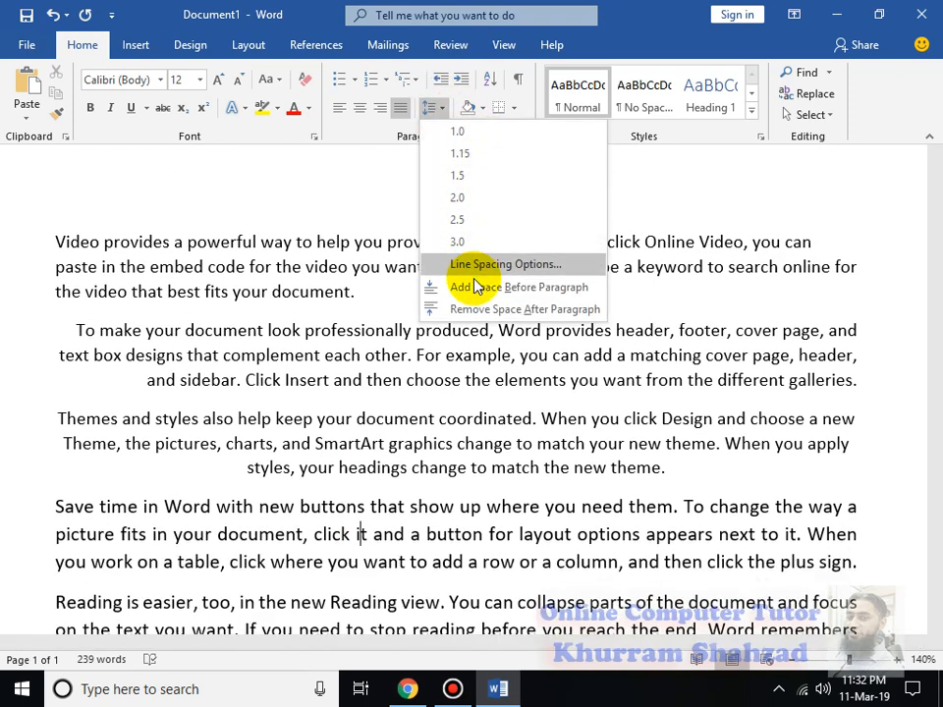
pyautogui.click(470, 174)
pyautogui.moveTo(55, 242); pyautogui.dragTo(869, 381)
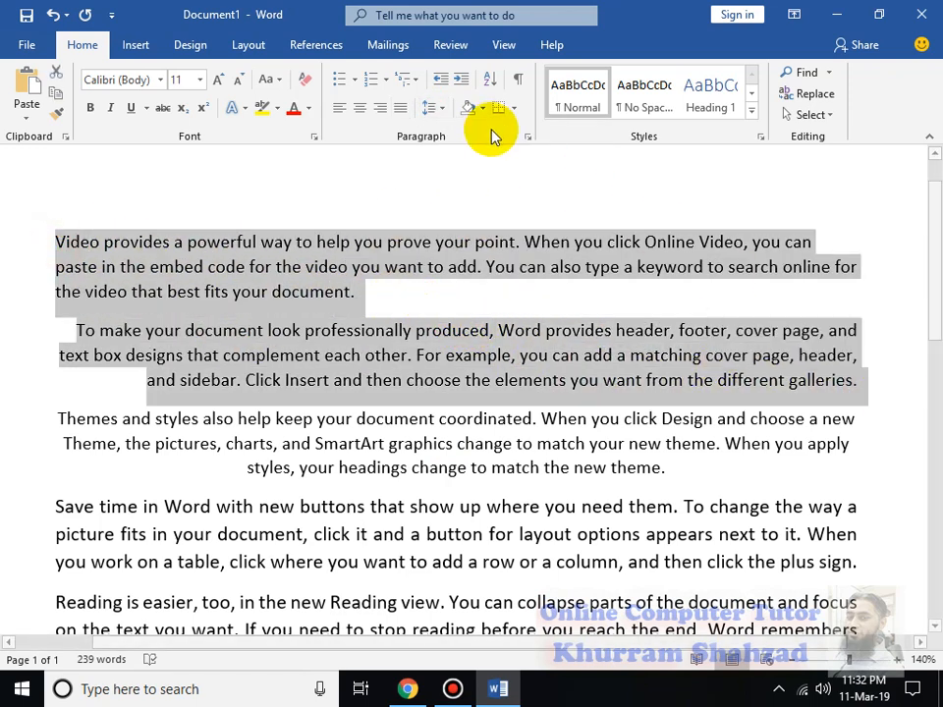
pyautogui.click(431, 108)
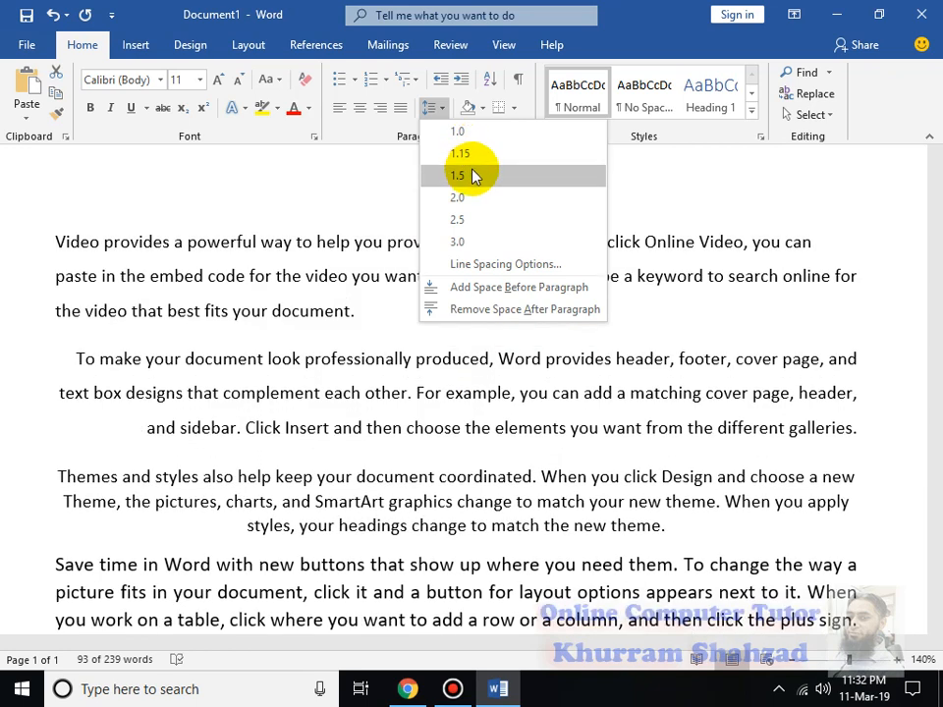
pyautogui.click(479, 153)
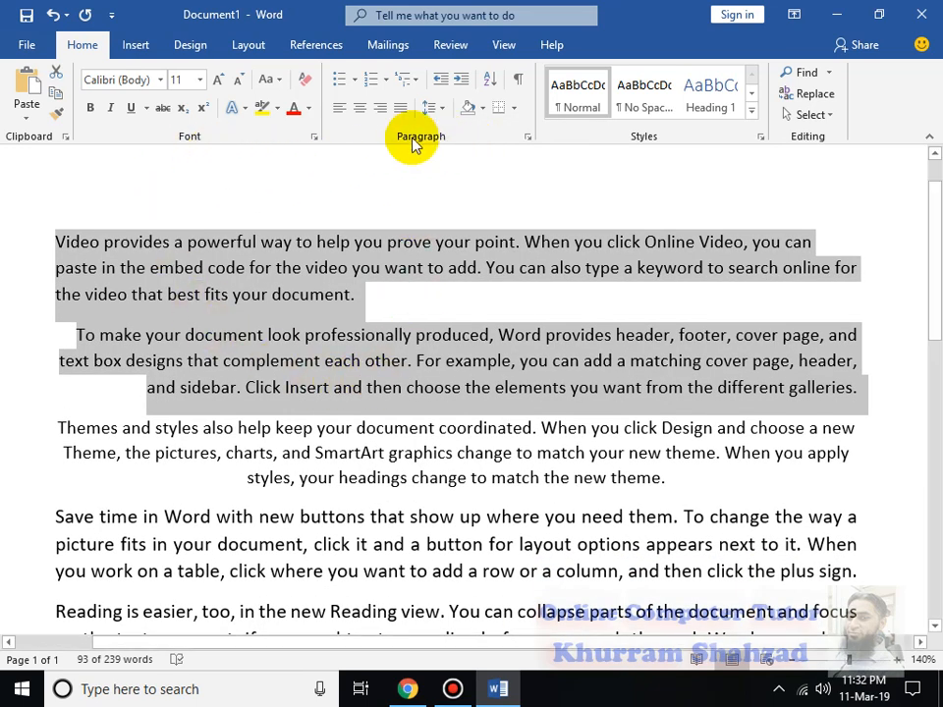
# - Set the line spacing of the first two paragraphs to 1.0 and remove the space after them
pyautogui.click(435, 110)
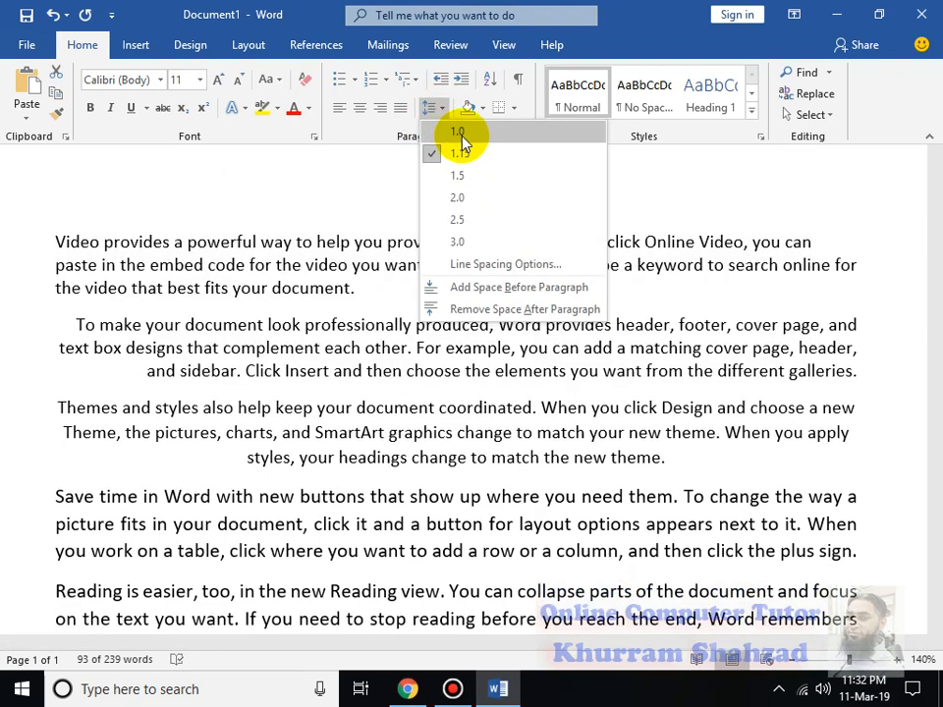
pyautogui.click(458, 132)
pyautogui.click(433, 107)
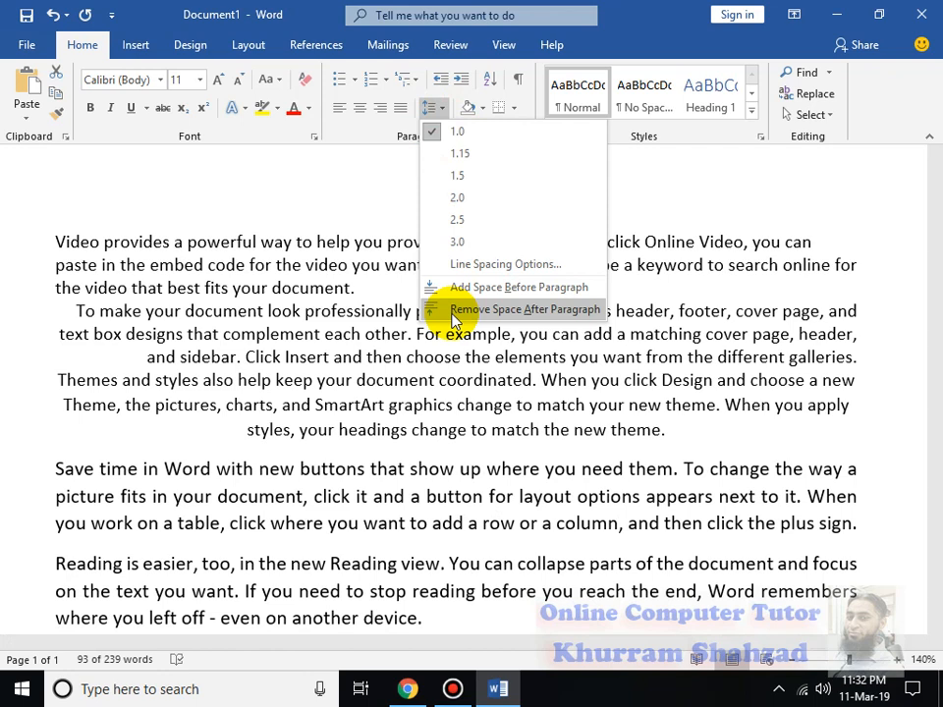
pyautogui.click(453, 312)
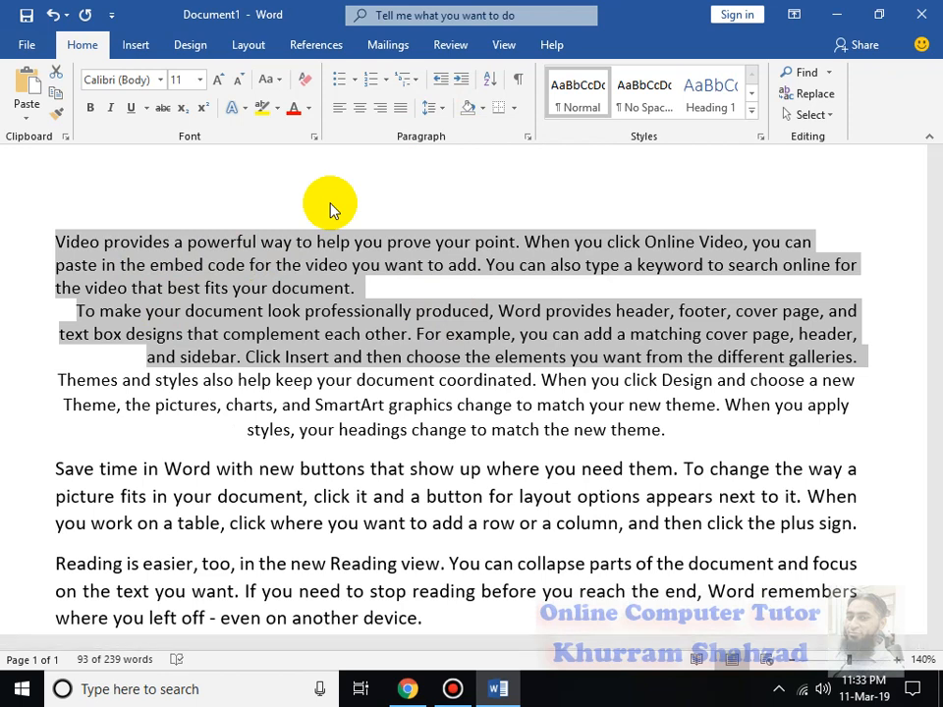
# - Shade the first paragraph with the standard yellow color
pyautogui.click(337, 334)
pyautogui.moveTo(415, 310); pyautogui.dragTo(26, 242)
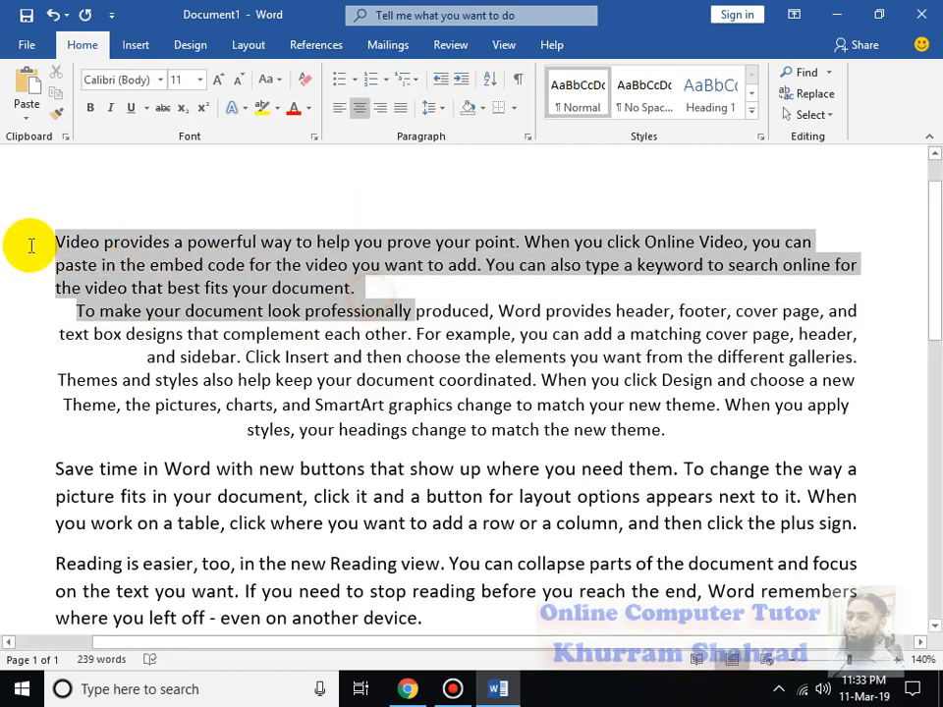
pyautogui.click(385, 310)
pyautogui.moveTo(363, 287); pyautogui.dragTo(24, 241)
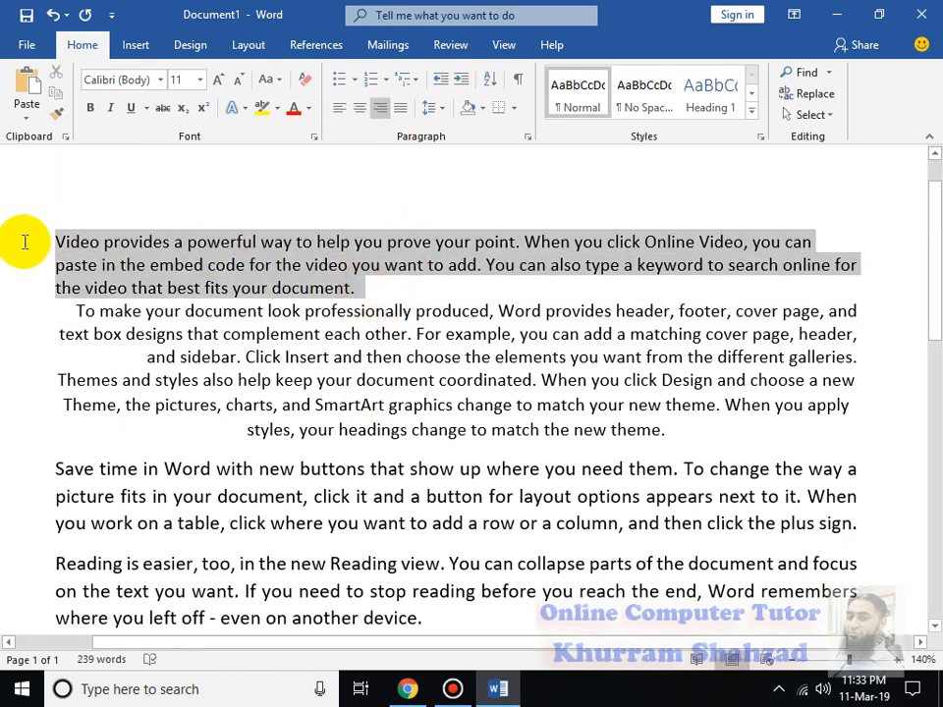
pyautogui.click(481, 108)
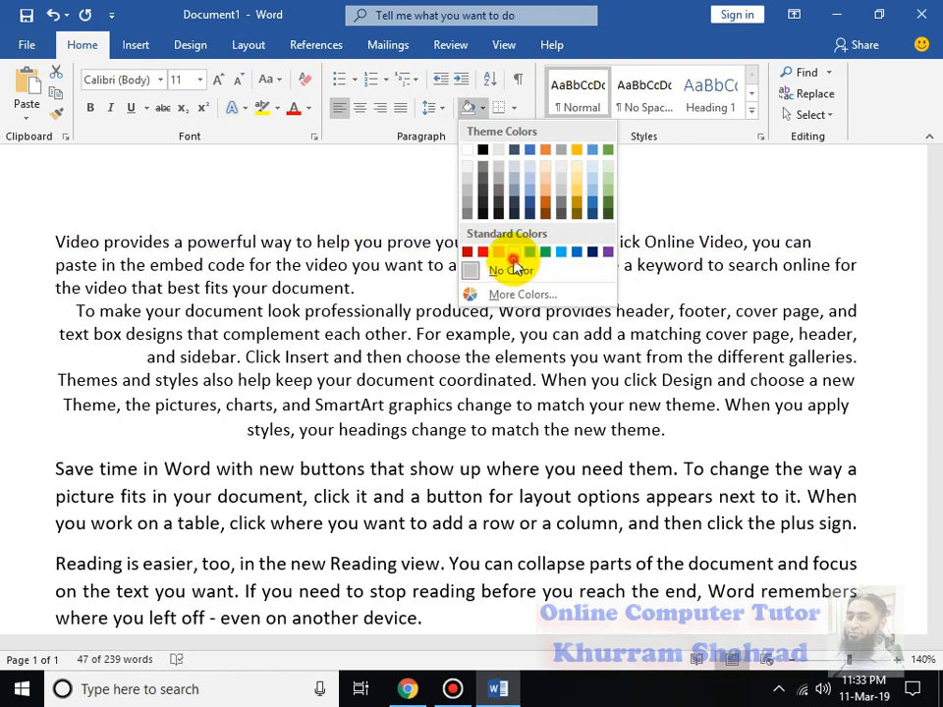
pyautogui.click(515, 253)
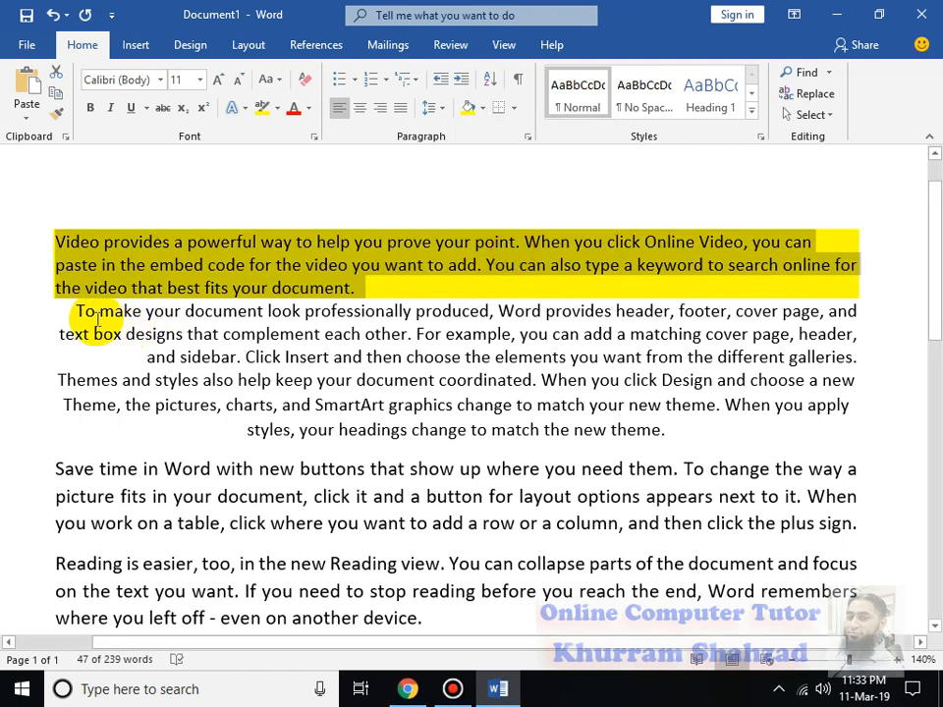
# - Shade the second and third paragraphs with the standard light blue color
pyautogui.moveTo(79, 310)
pyautogui.mouseDown()
pyautogui.moveTo(643, 337)
pyautogui.moveTo(762, 431)
pyautogui.moveTo(677, 430)
pyautogui.mouseUp()
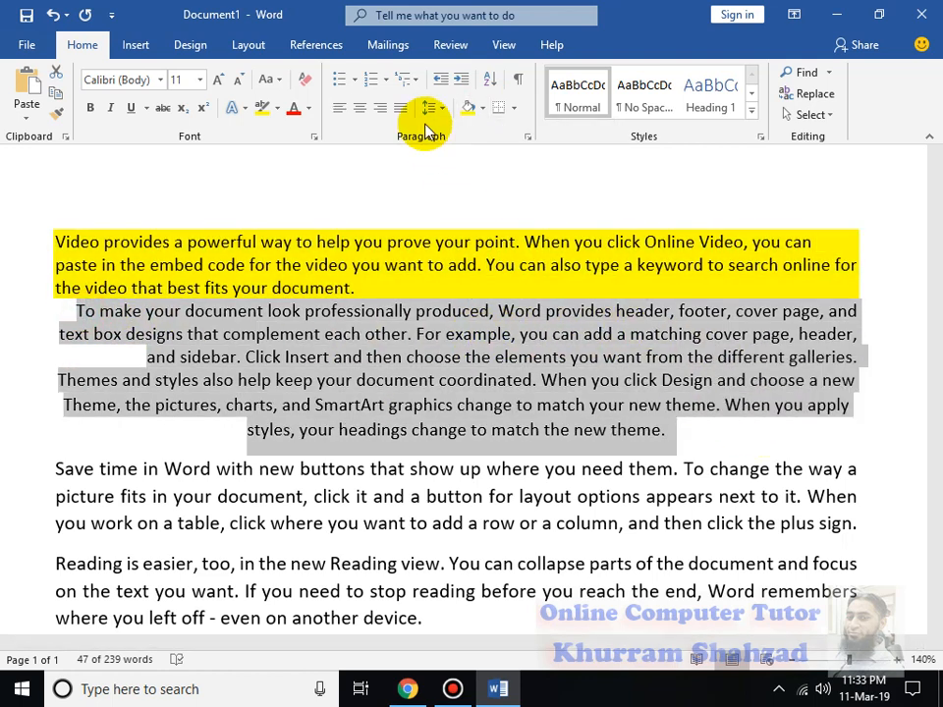
pyautogui.click(481, 110)
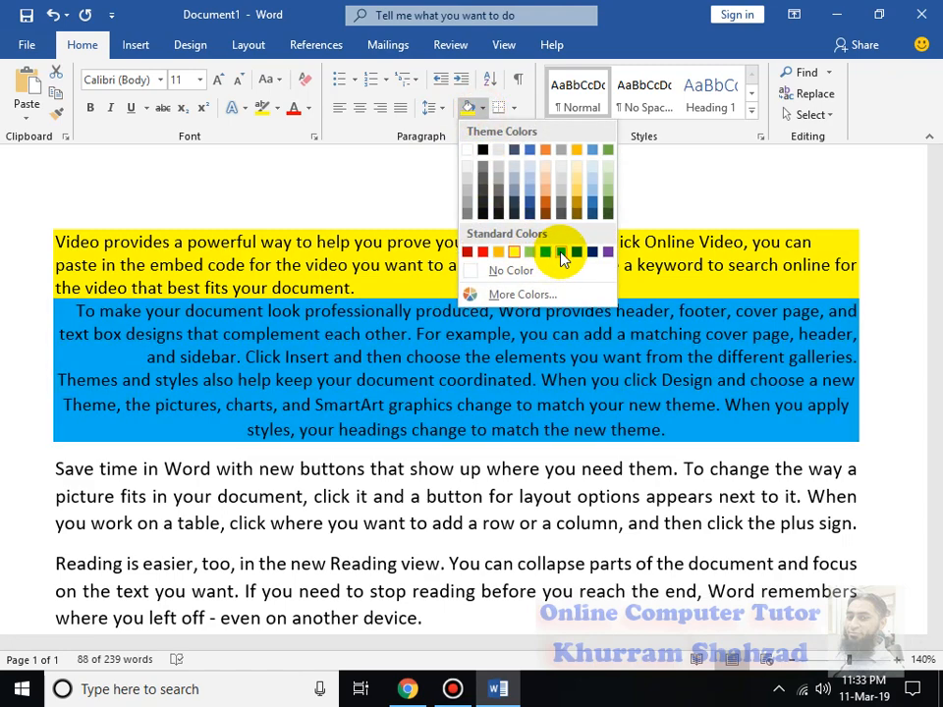
pyautogui.click(557, 256)
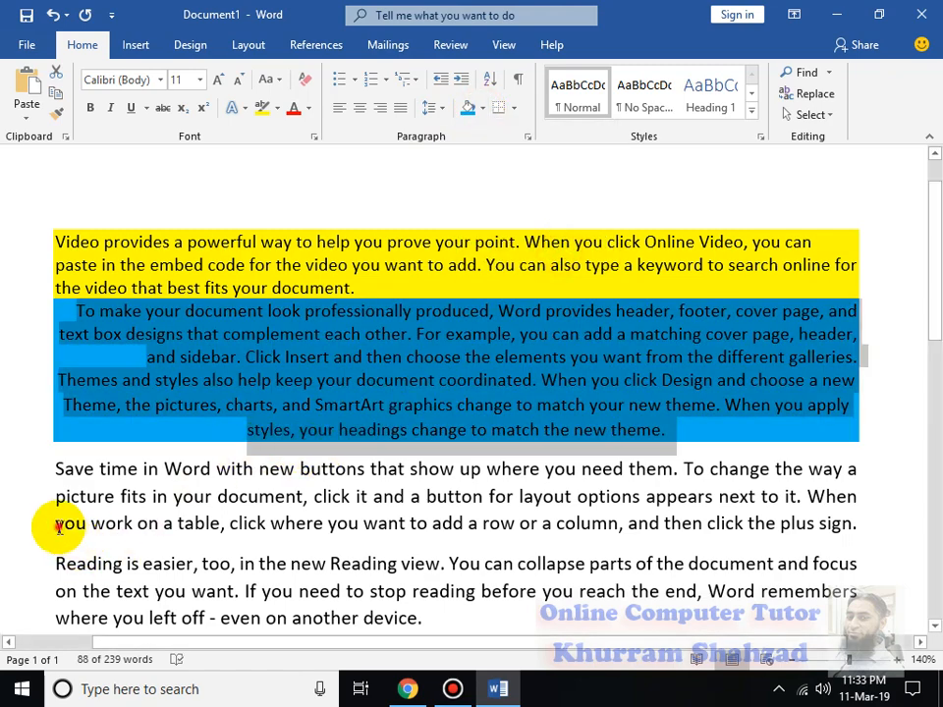
# - Shade the fourth paragraph, starting "Save time in Word", with the standard dark blue color
pyautogui.moveTo(59, 528); pyautogui.dragTo(842, 430)
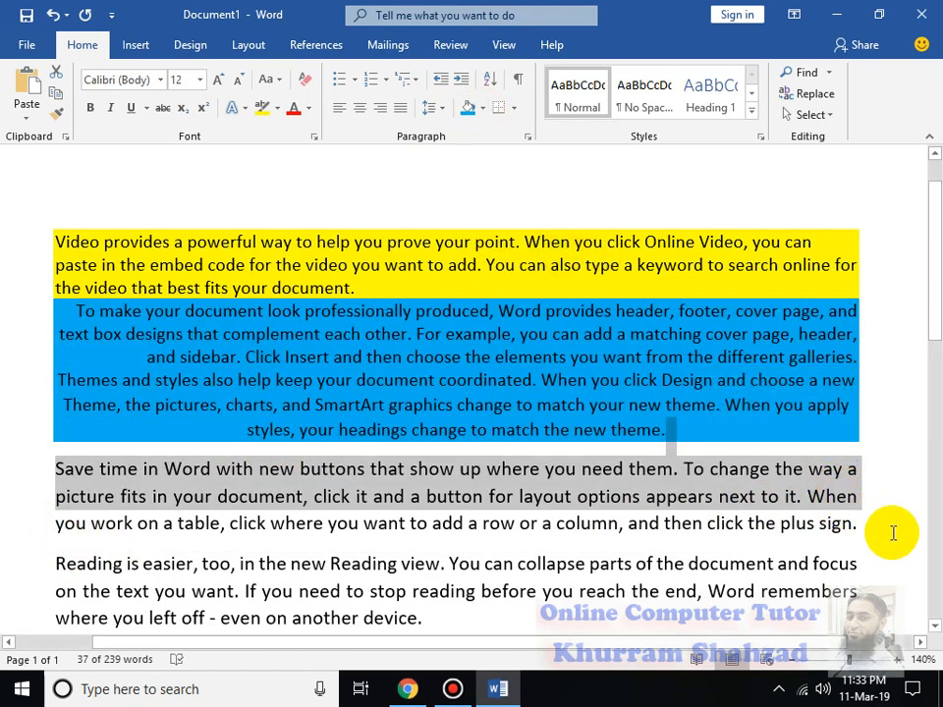
pyautogui.moveTo(855, 522); pyautogui.dragTo(0, 459)
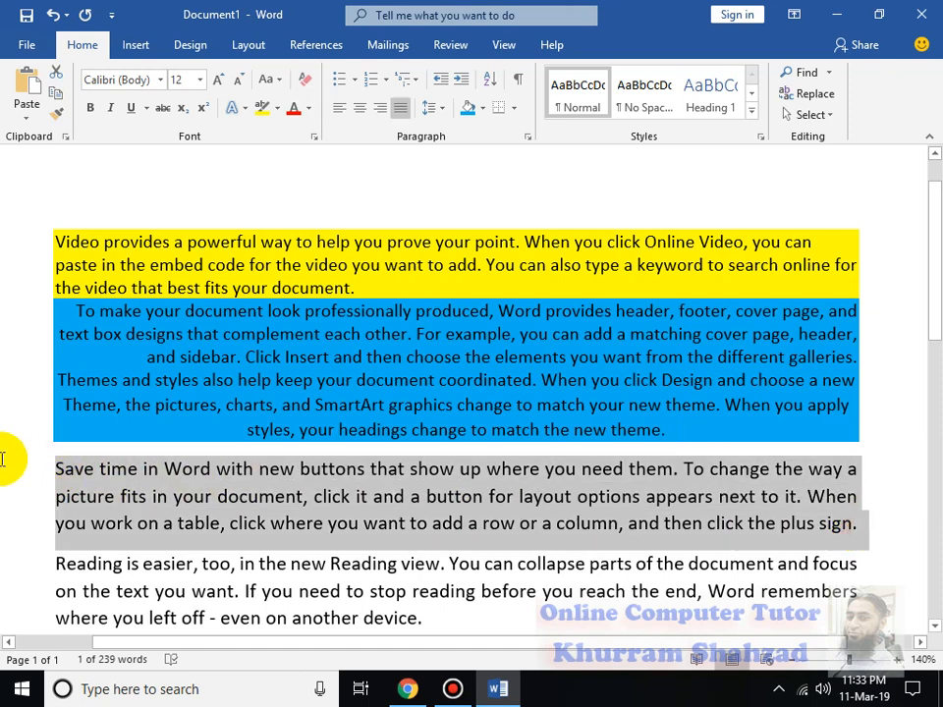
pyautogui.click(481, 108)
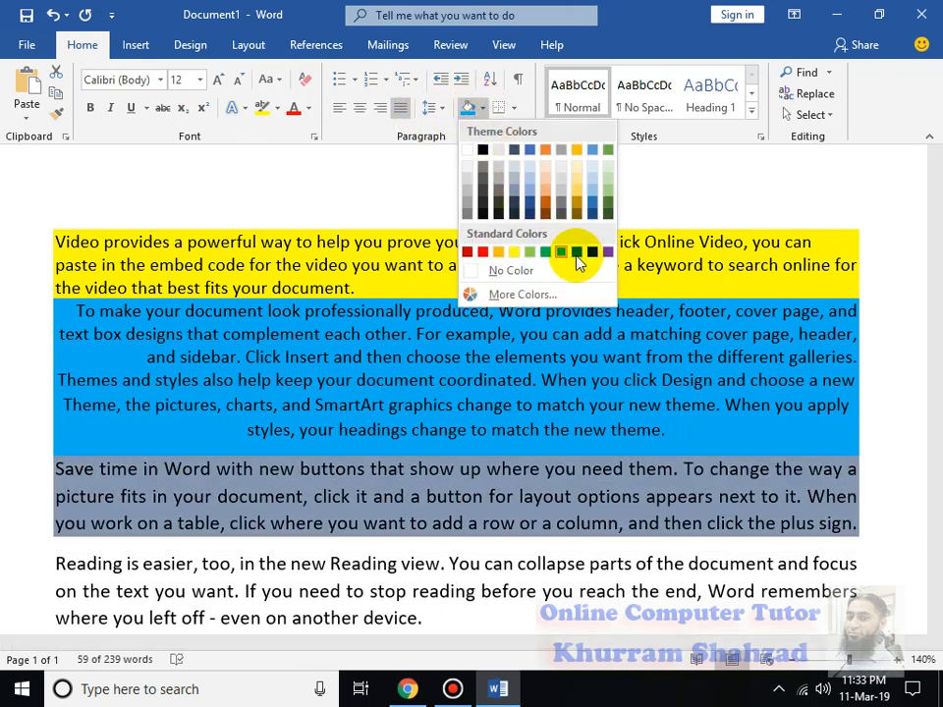
pyautogui.click(592, 256)
pyautogui.click(669, 420)
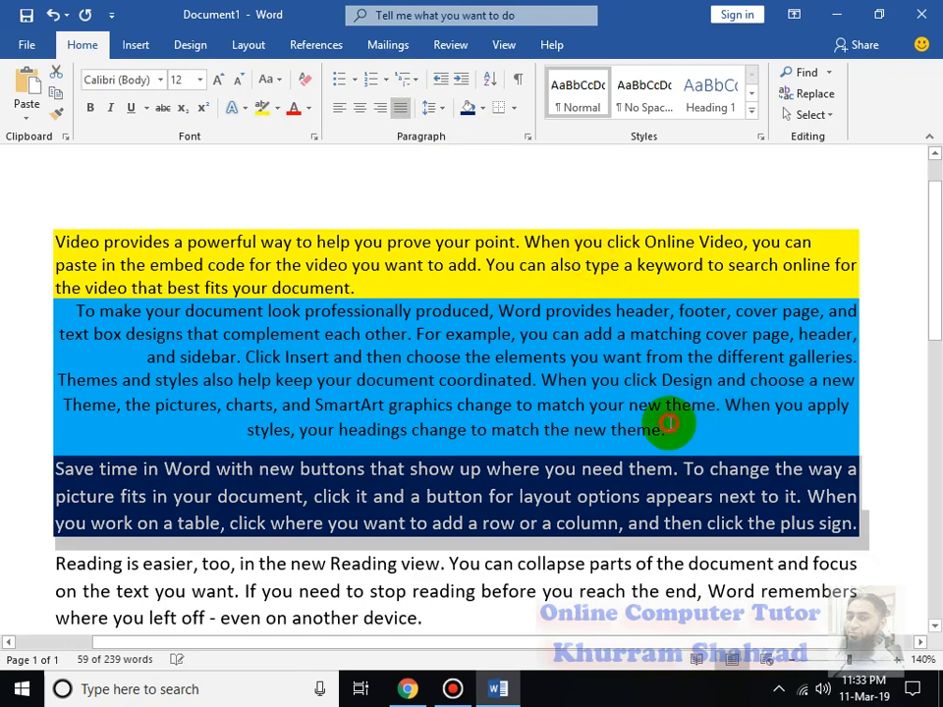
pyautogui.scroll(-2, 385, 305)
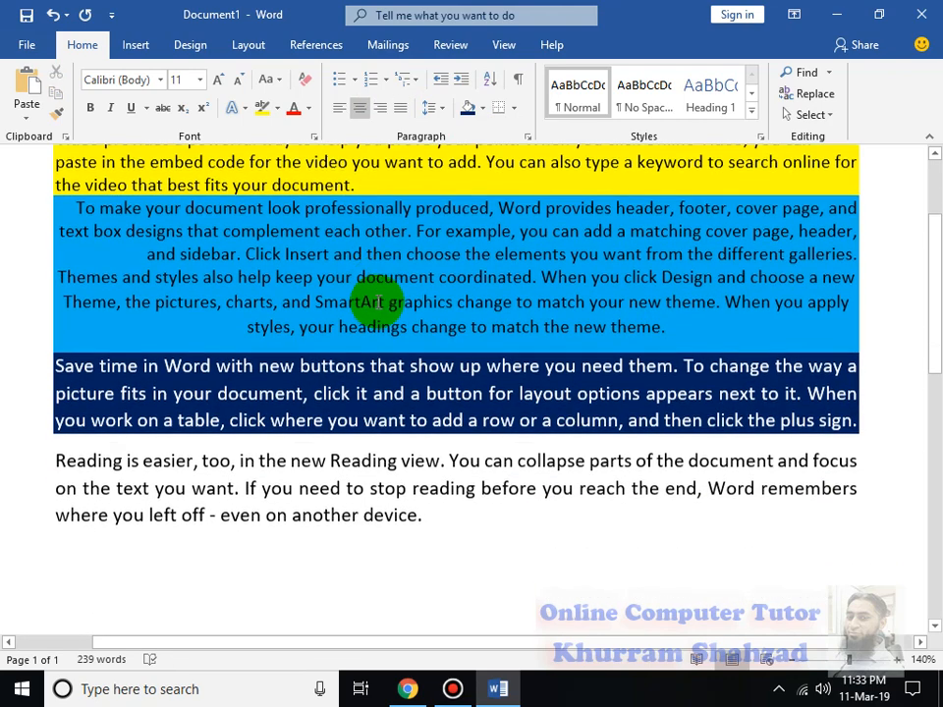
pyautogui.scroll(3, 521, 403)
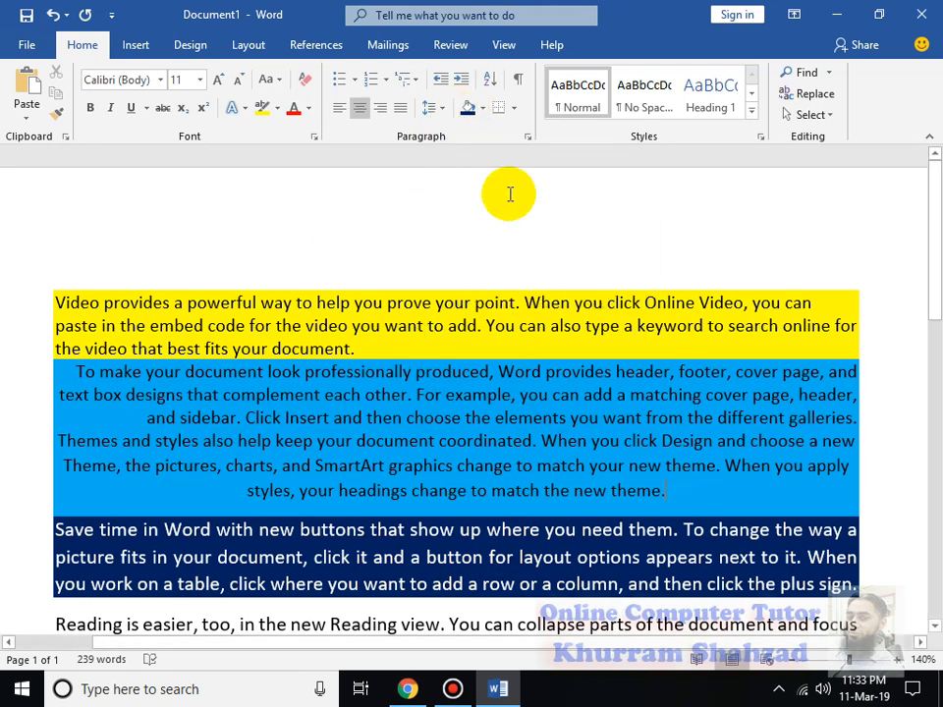
# - Apply All Borders to the first four paragraphs and look over the other border options
pyautogui.click(423, 419)
pyautogui.moveTo(54, 302); pyautogui.dragTo(833, 570)
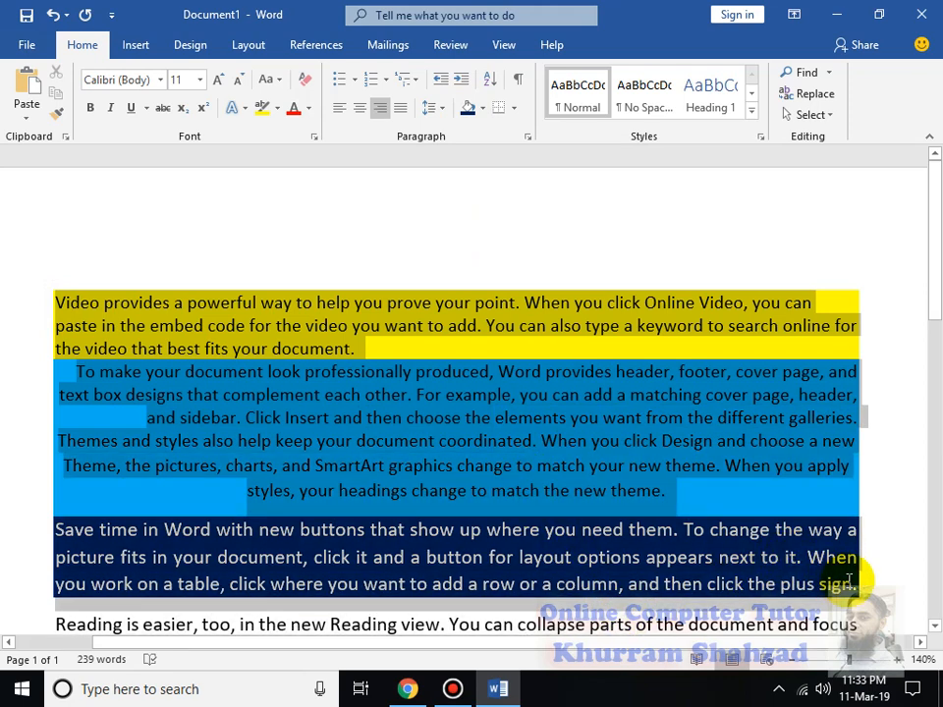
pyautogui.click(516, 108)
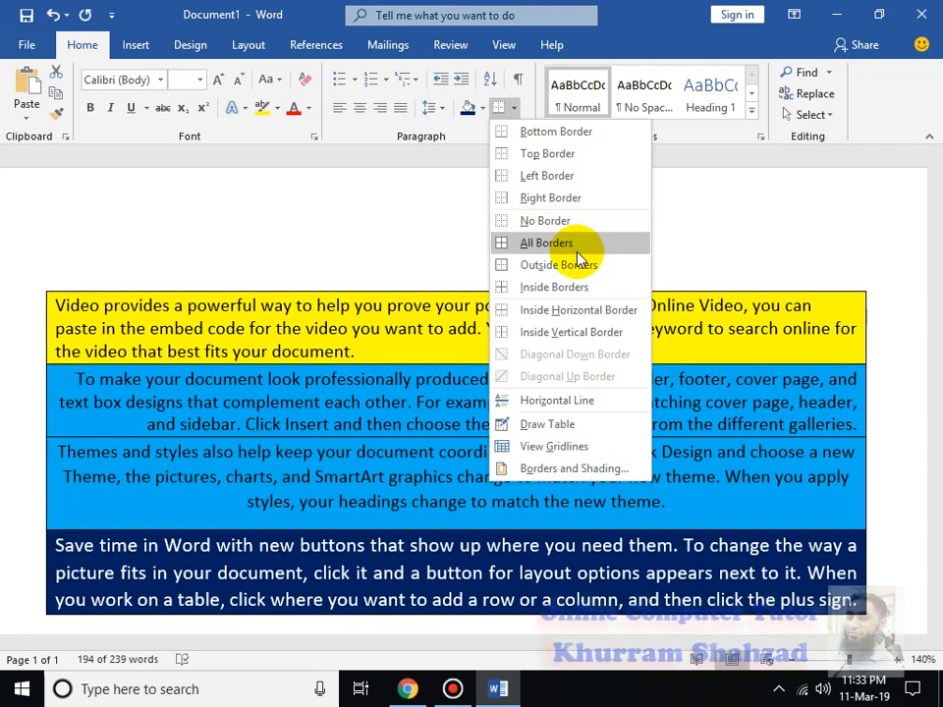
pyautogui.click(580, 258)
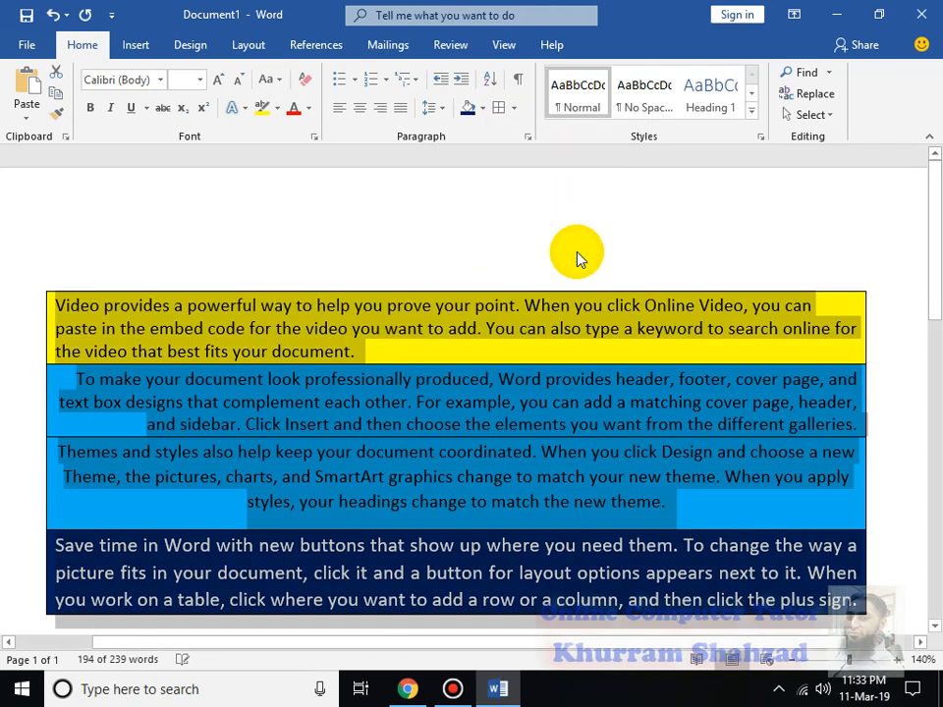
pyautogui.click(257, 424)
pyautogui.scroll(-3, 543, 564)
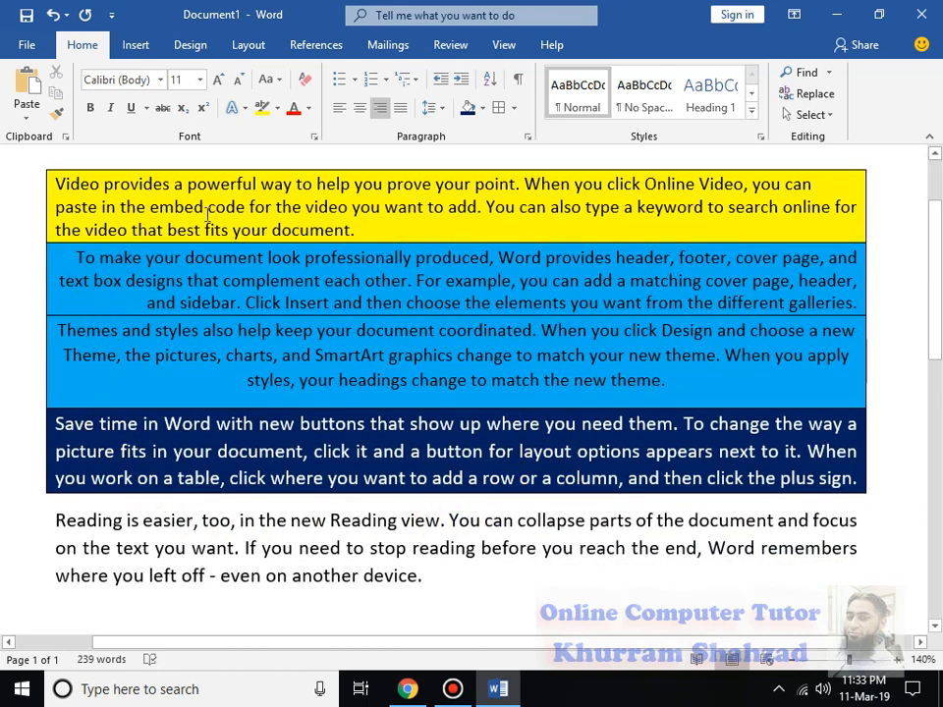
pyautogui.click(513, 108)
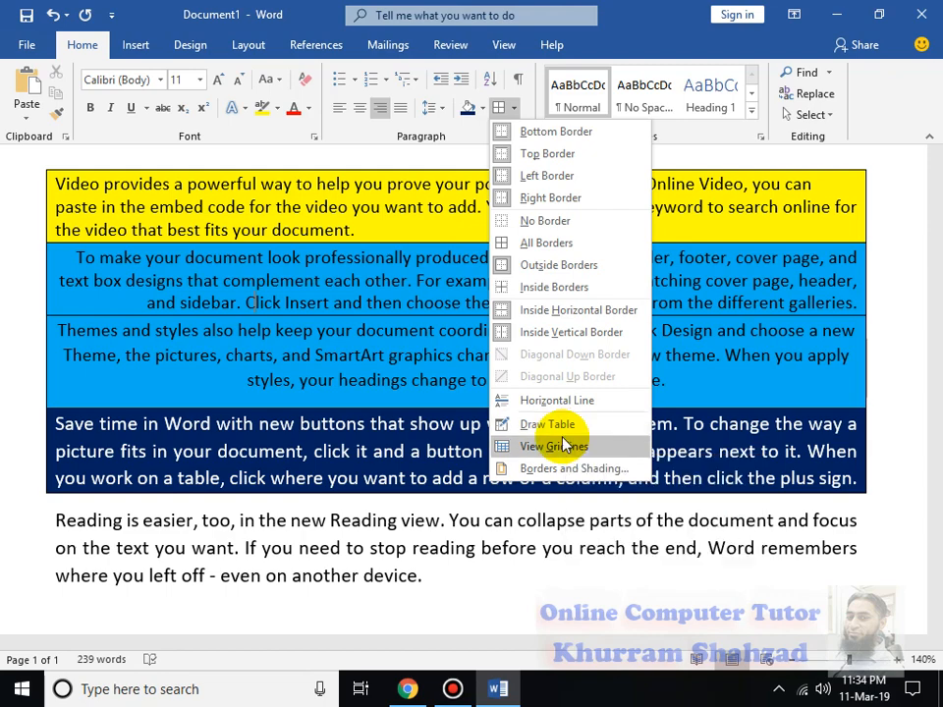
# - Switch to Chrome to view the Online Computer Tutor YouTube channel page, and return to Word
pyautogui.click(420, 676)
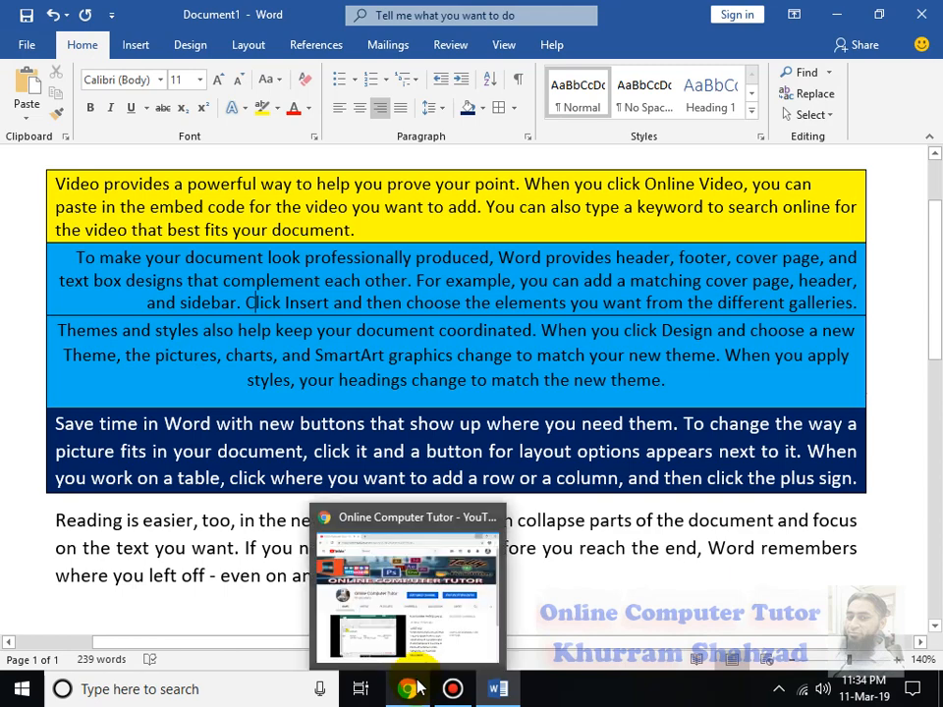
pyautogui.click(413, 689)
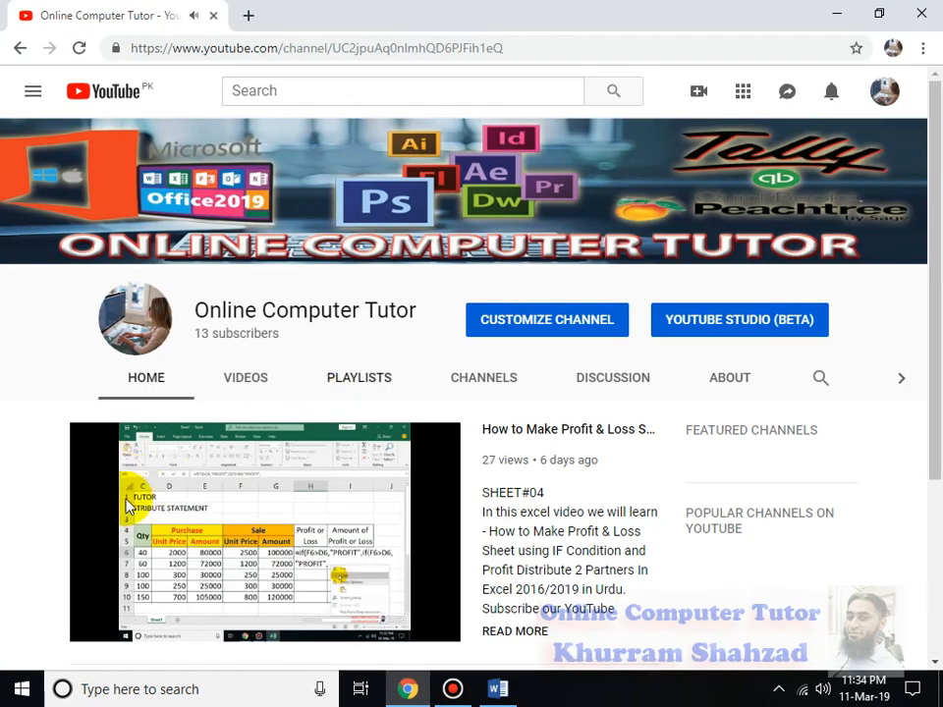
pyautogui.scroll(-2, 118, 442)
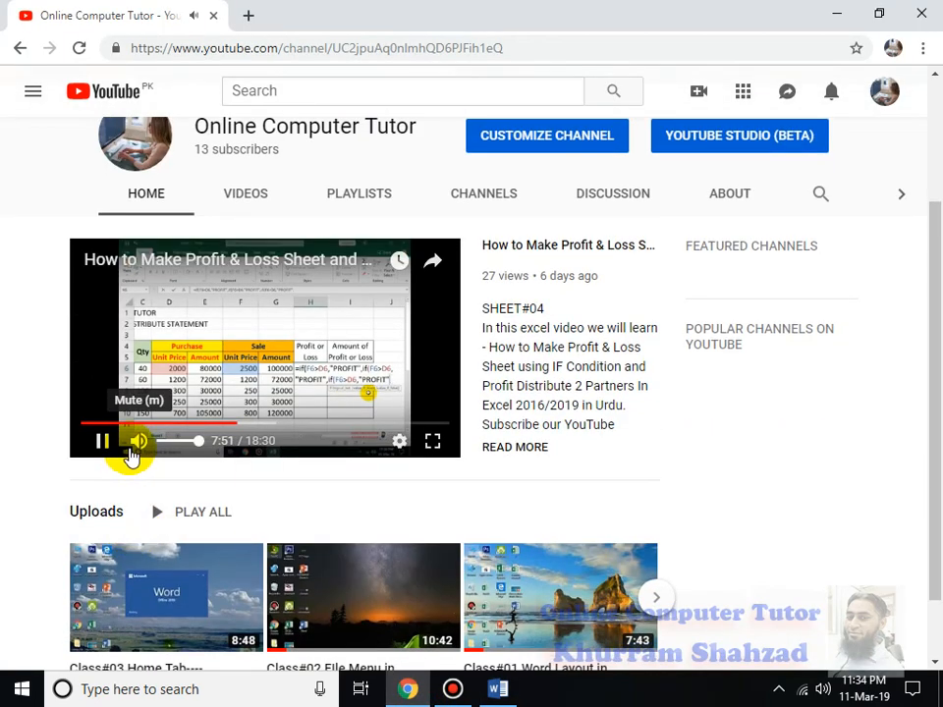
pyautogui.click(832, 13)
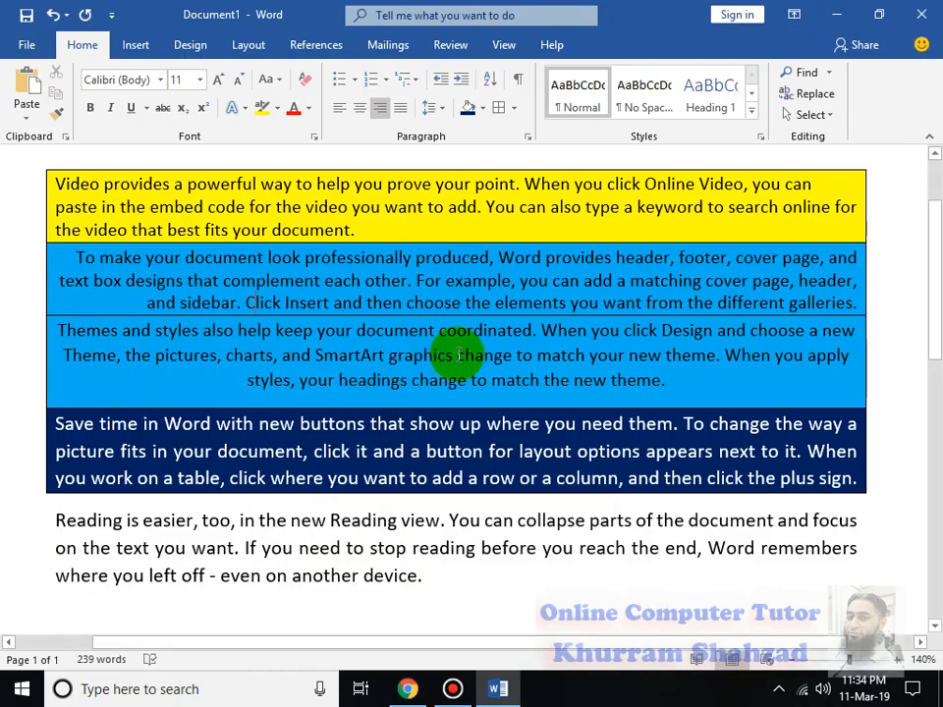
# - Delete the whole document text and generate fresh sample paragraphs with =rand()
pyautogui.scroll(2, 430, 389)
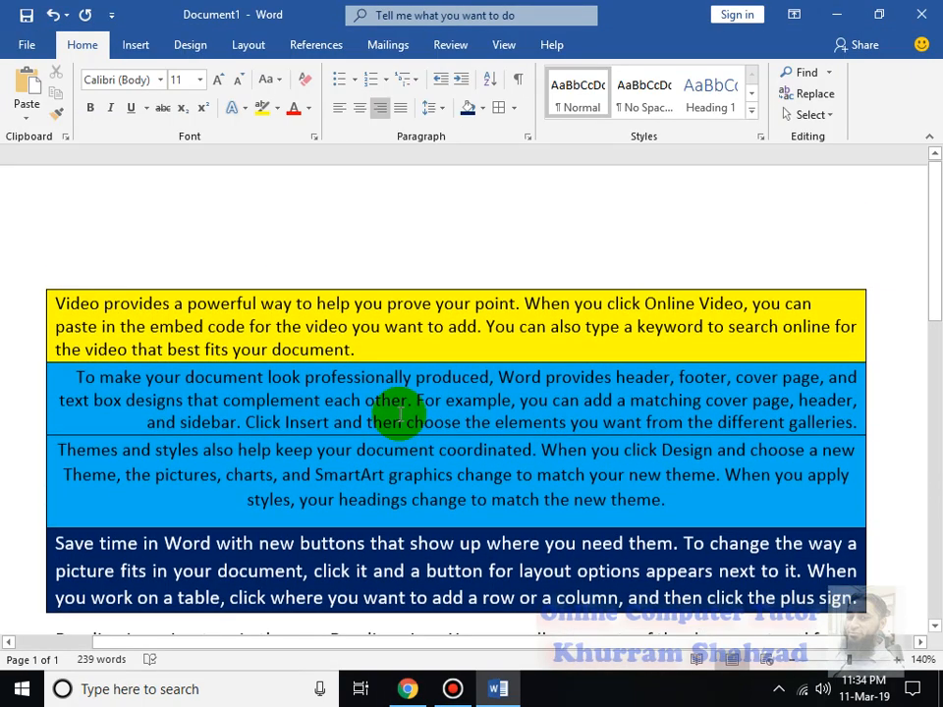
pyautogui.scroll(-4, 397, 422)
pyautogui.hotkey('ctrl', 'a')
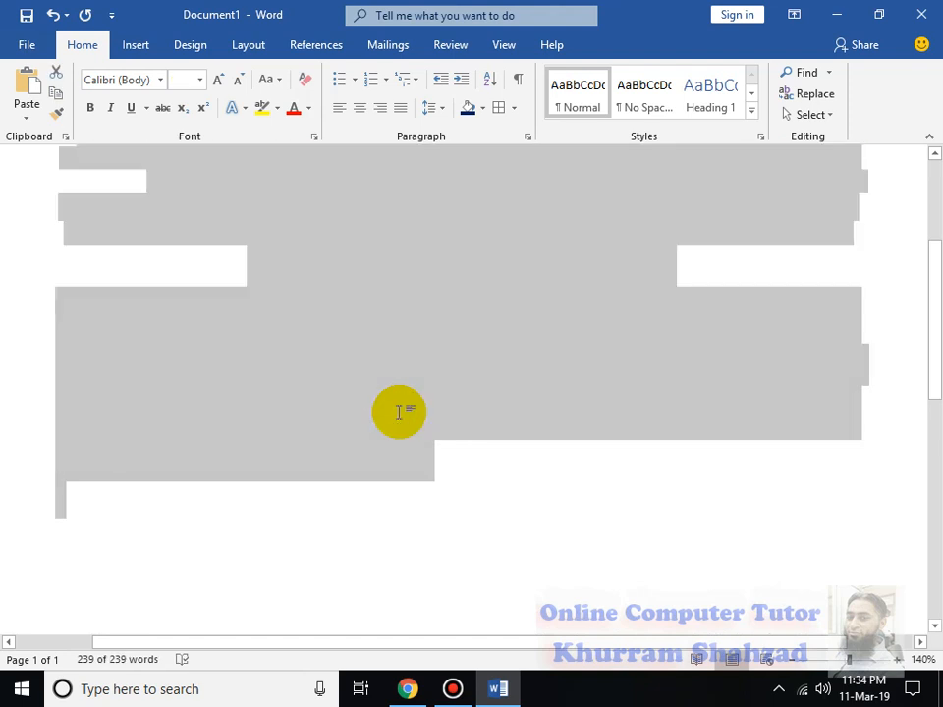
pyautogui.press('Delete')
pyautogui.write('=rand')
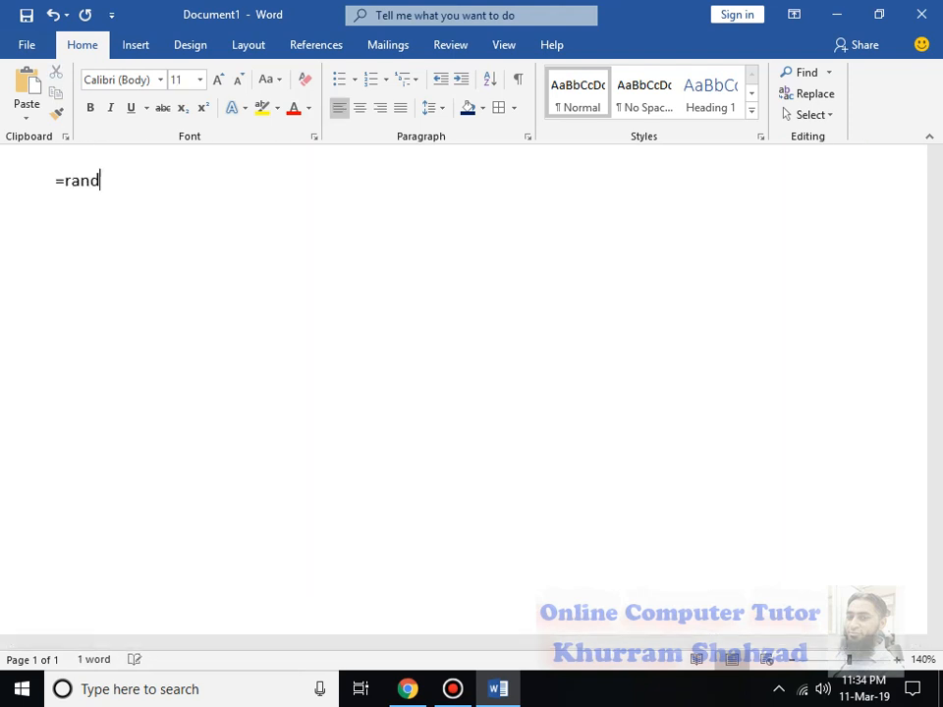
pyautogui.write('()')
pyautogui.press('Return')
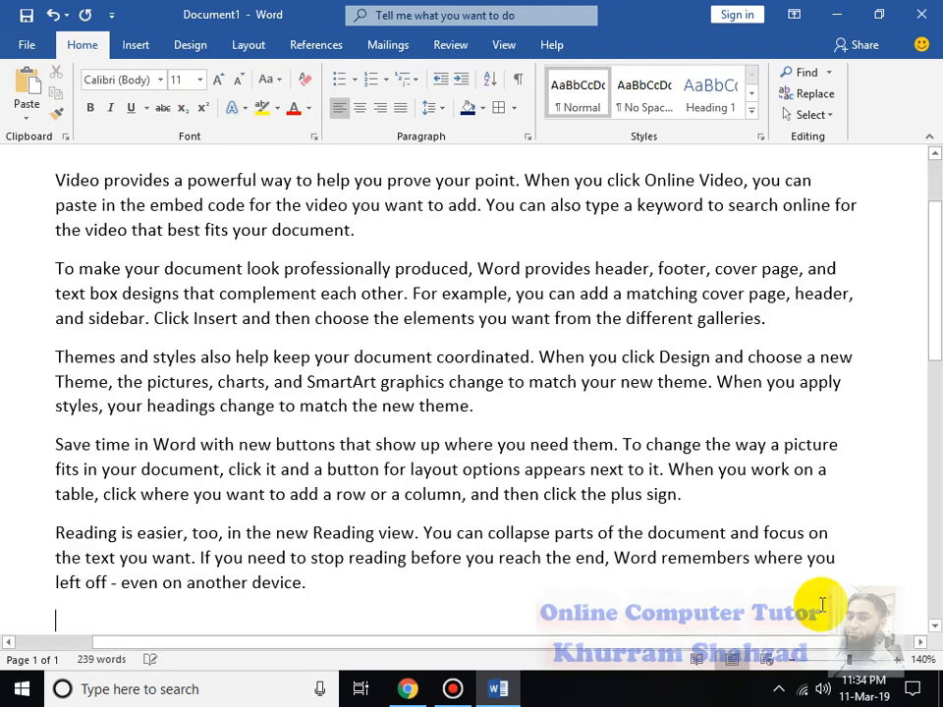
# - Increase the indent of the first two paragraphs several times, moving them well past the page's middle
pyautogui.moveTo(851, 659); pyautogui.dragTo(841, 659)
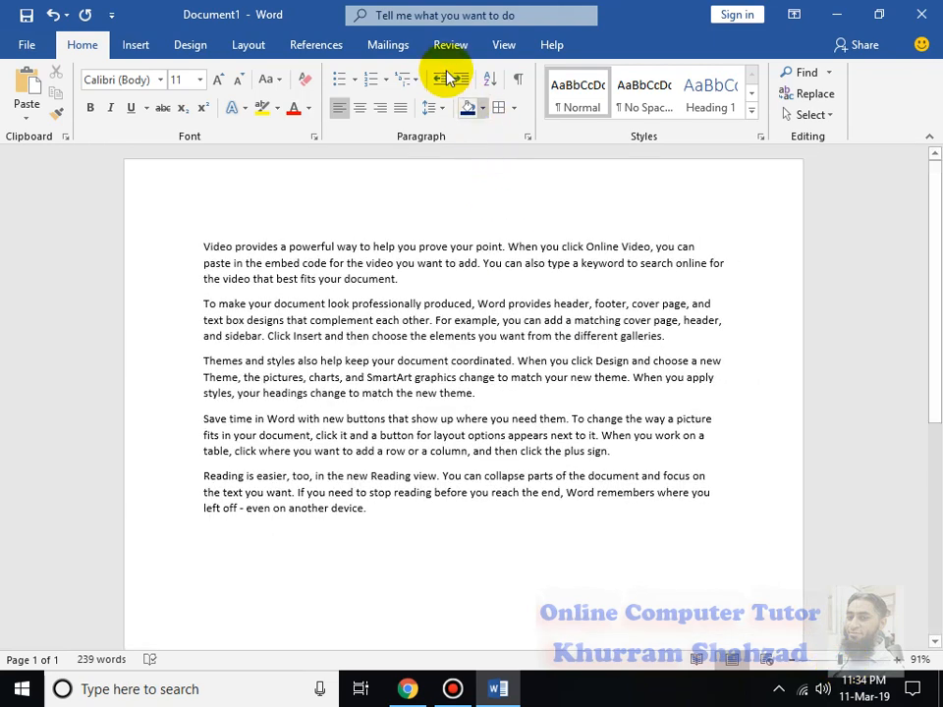
pyautogui.moveTo(407, 278); pyautogui.dragTo(183, 235)
pyautogui.keyDown('ctrl'); pyautogui.moveTo(707, 336); pyautogui.dragTo(201, 245); pyautogui.keyUp('ctrl')
pyautogui.click(458, 78)
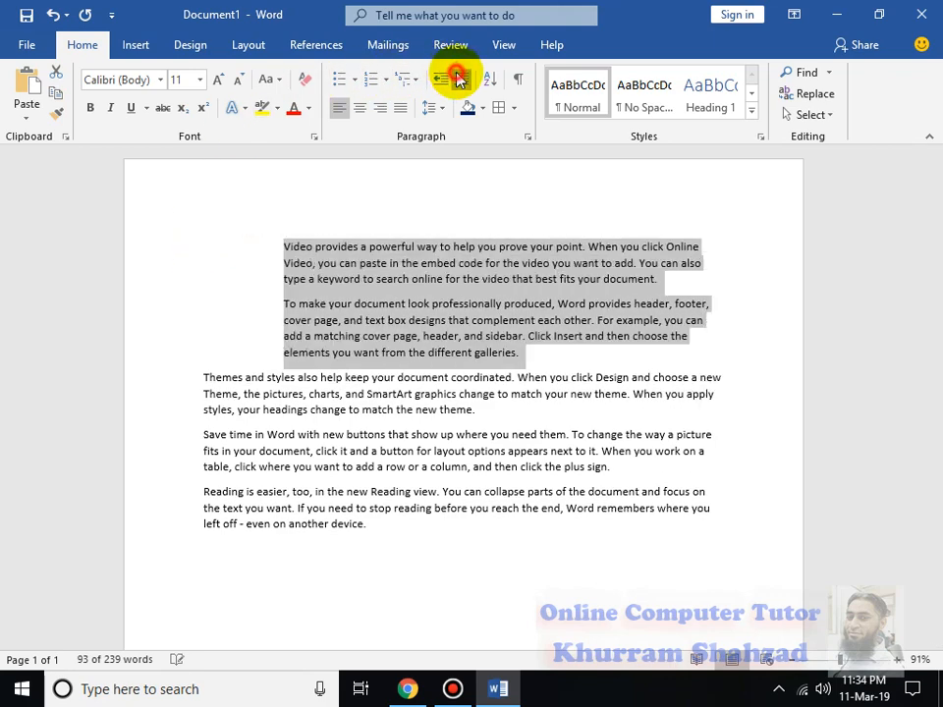
pyautogui.click(459, 78)
pyautogui.click(459, 78)
pyautogui.click(459, 78)
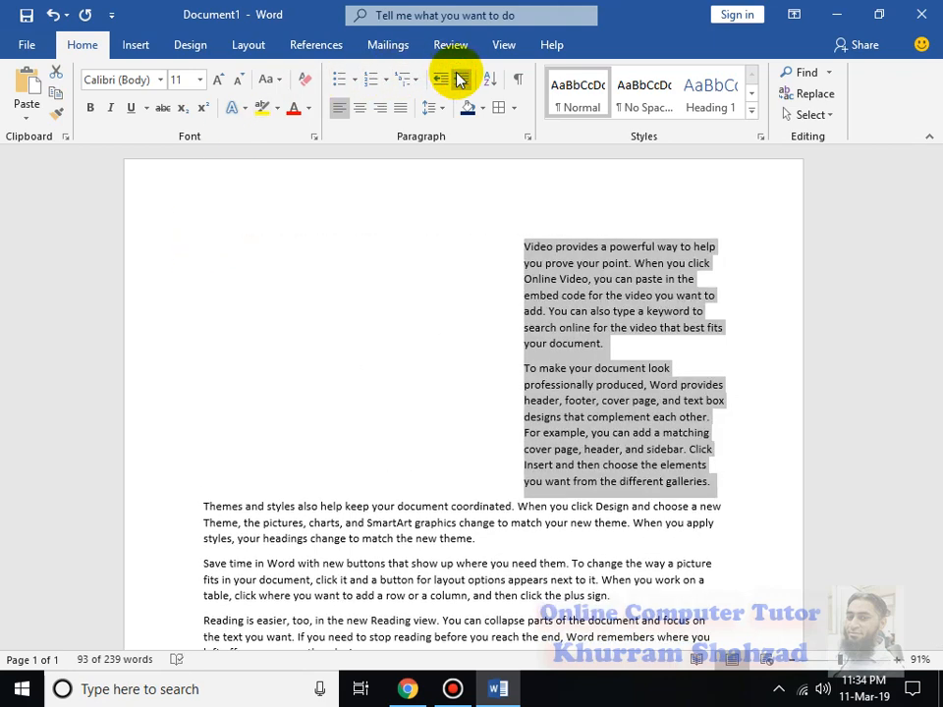
# - Decrease the indent of the first two paragraphs repeatedly until they are back at the left margin
pyautogui.click(442, 79)
pyautogui.click(442, 80)
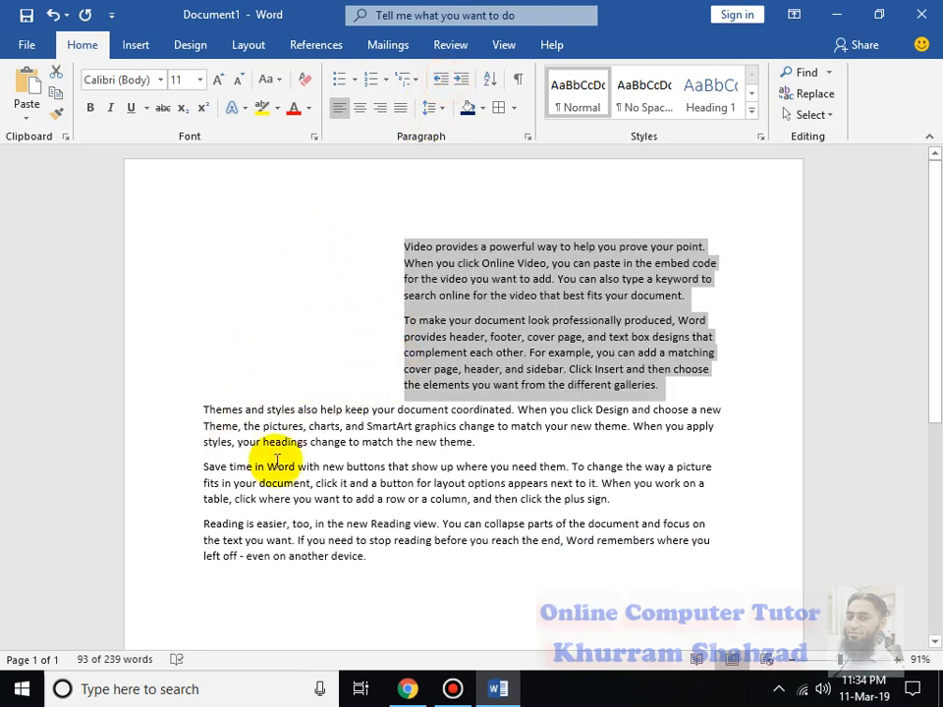
pyautogui.click(442, 79)
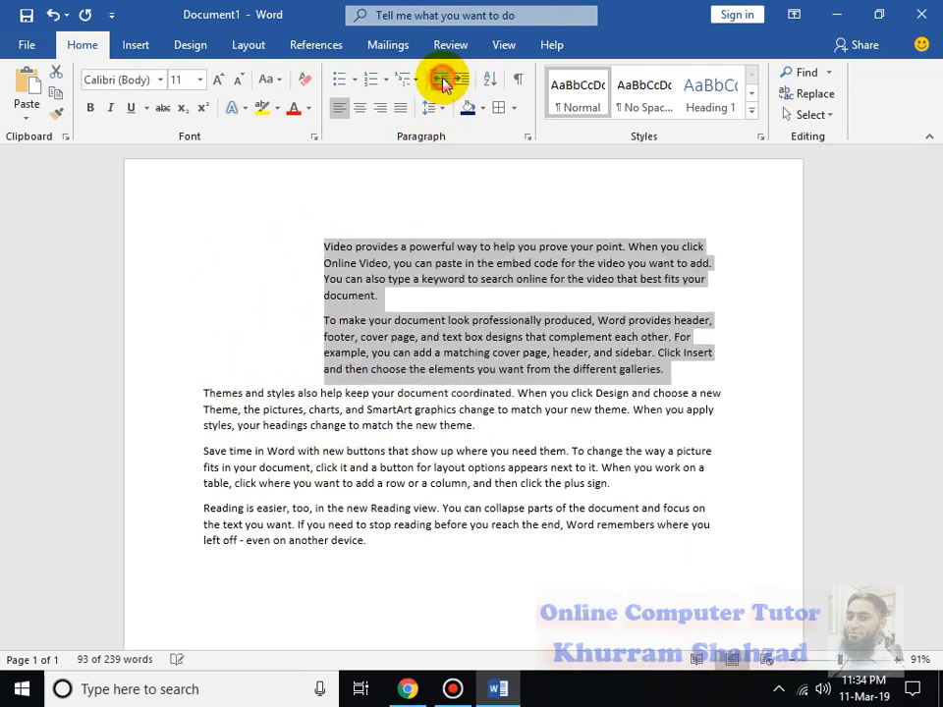
pyautogui.click(442, 80)
pyautogui.click(442, 80)
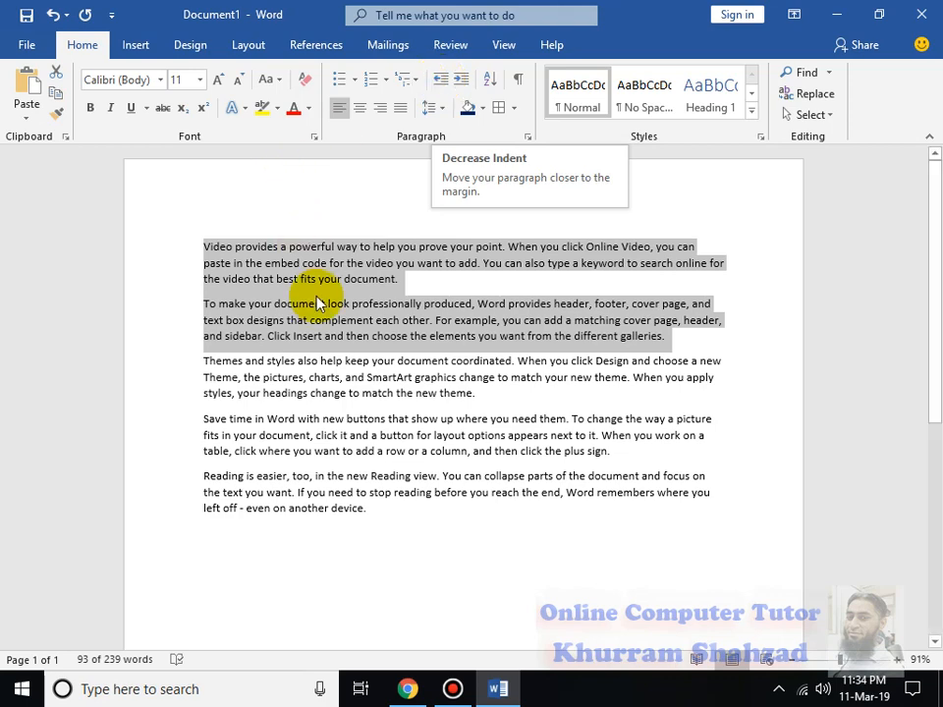
# - Apply the arrowhead bullet from the bullet library to all five sample paragraphs
pyautogui.click(361, 393)
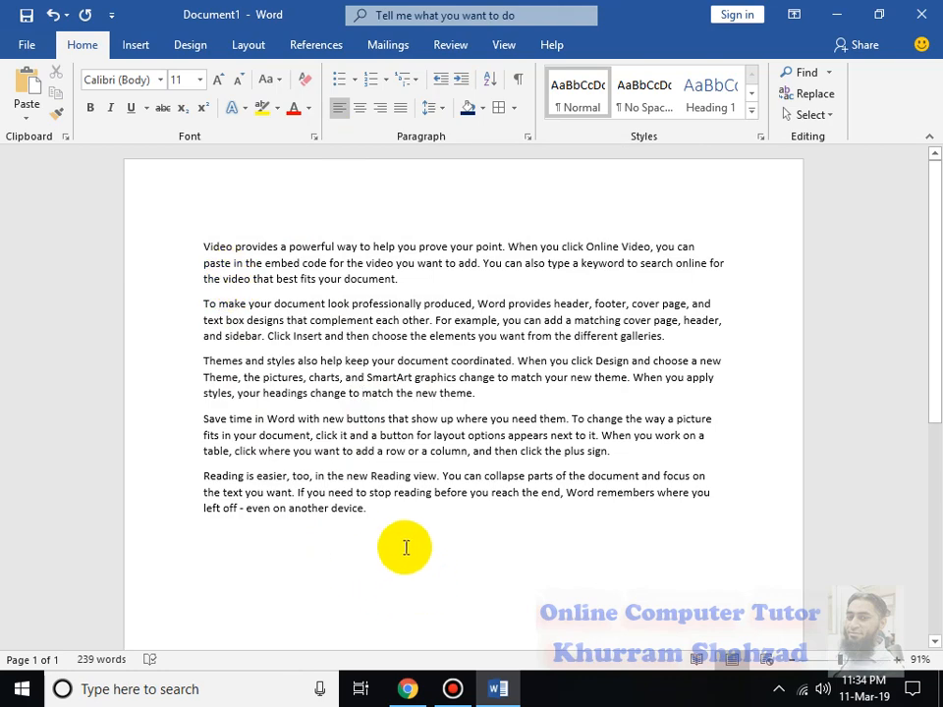
pyautogui.moveTo(385, 514); pyautogui.dragTo(133, 213)
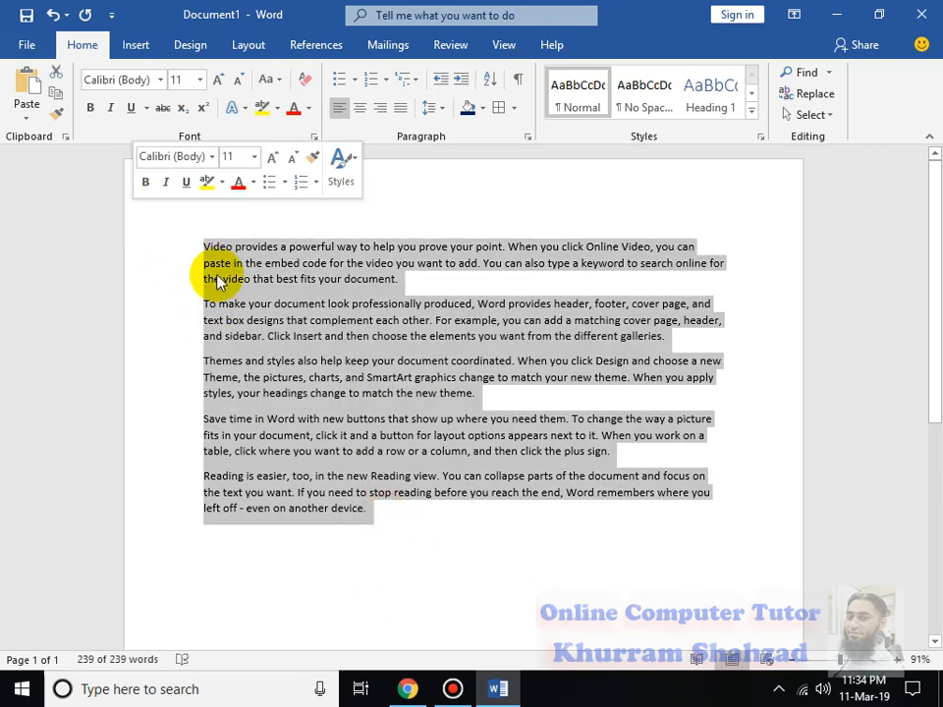
pyautogui.click(841, 662)
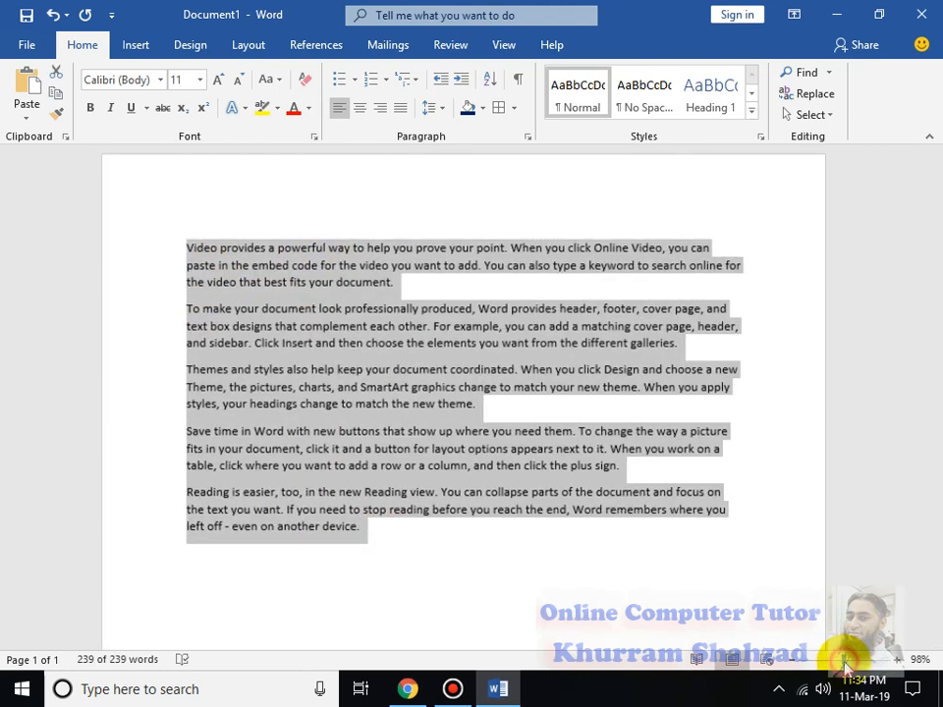
pyautogui.click(357, 83)
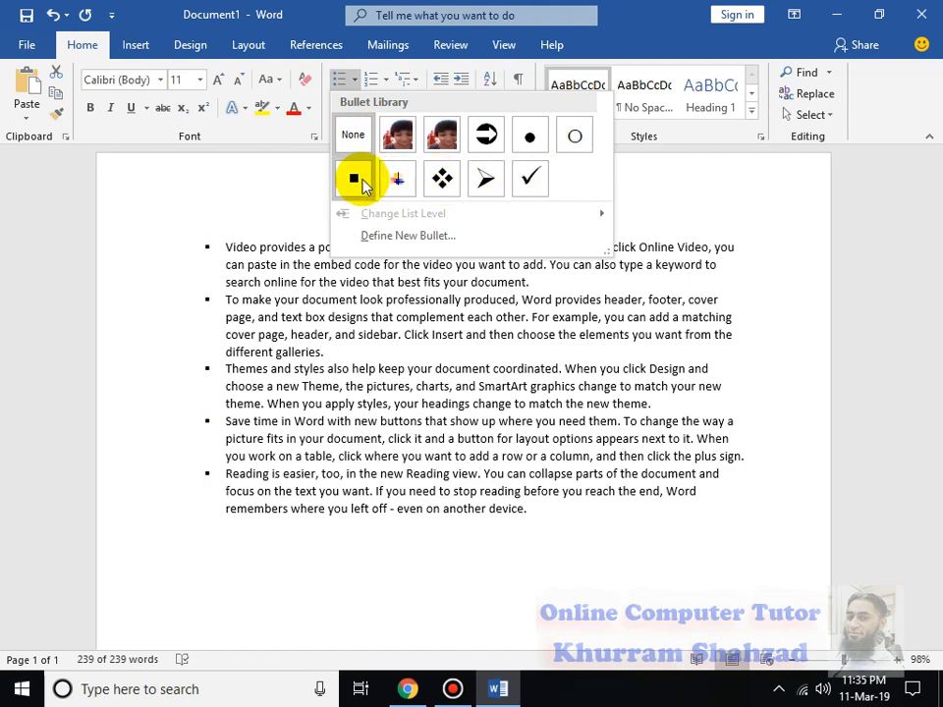
pyautogui.click(483, 181)
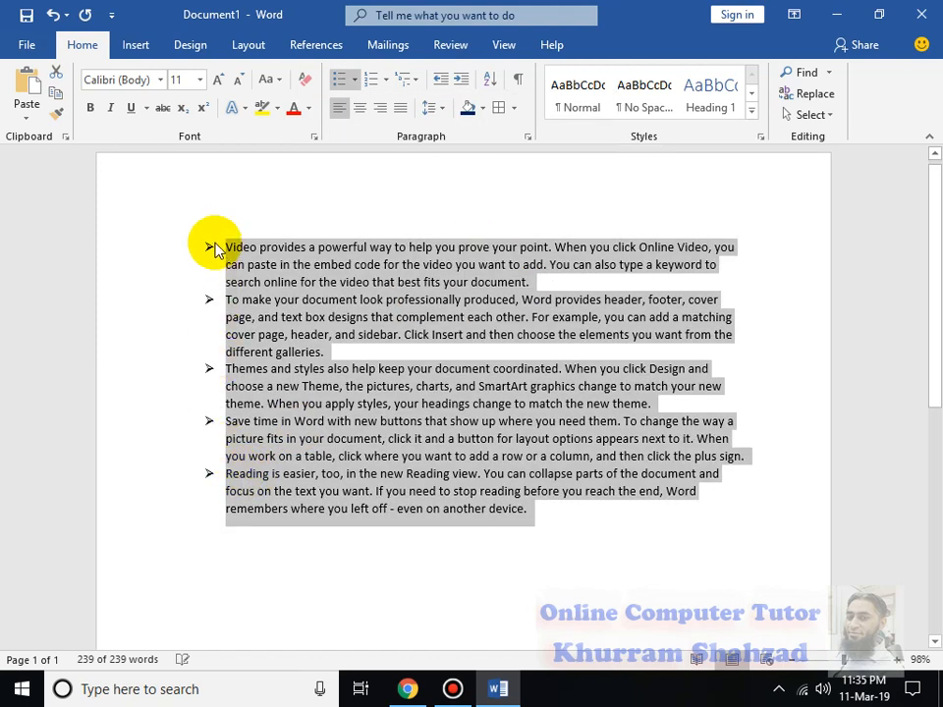
# - Define a new bullet from the Wingdings Windows logo symbol and apply it to all the bulleted paragraphs
pyautogui.click(353, 78)
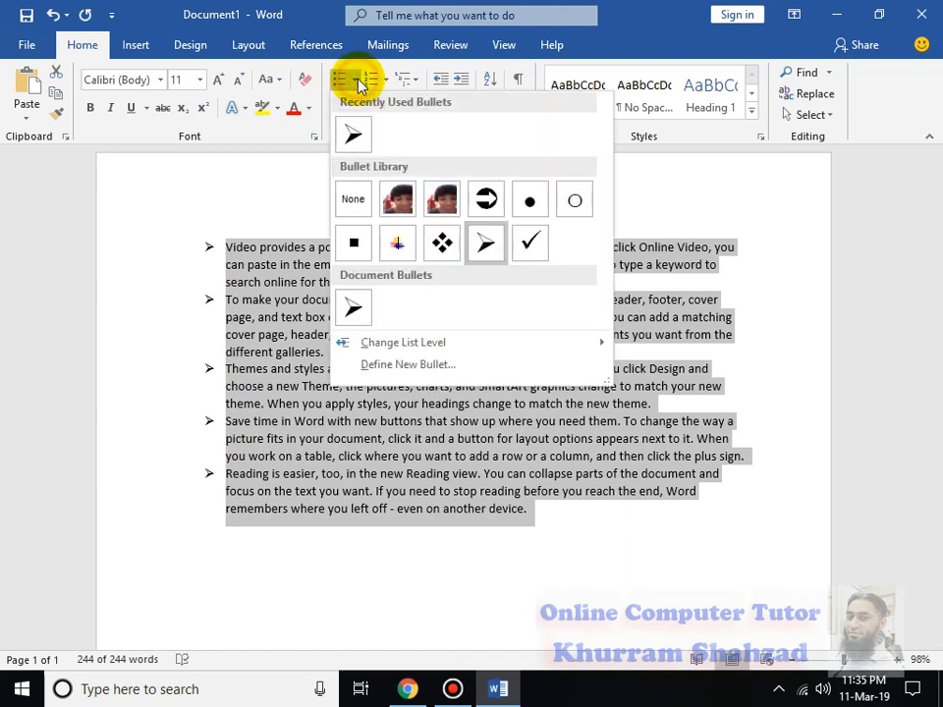
pyautogui.click(444, 363)
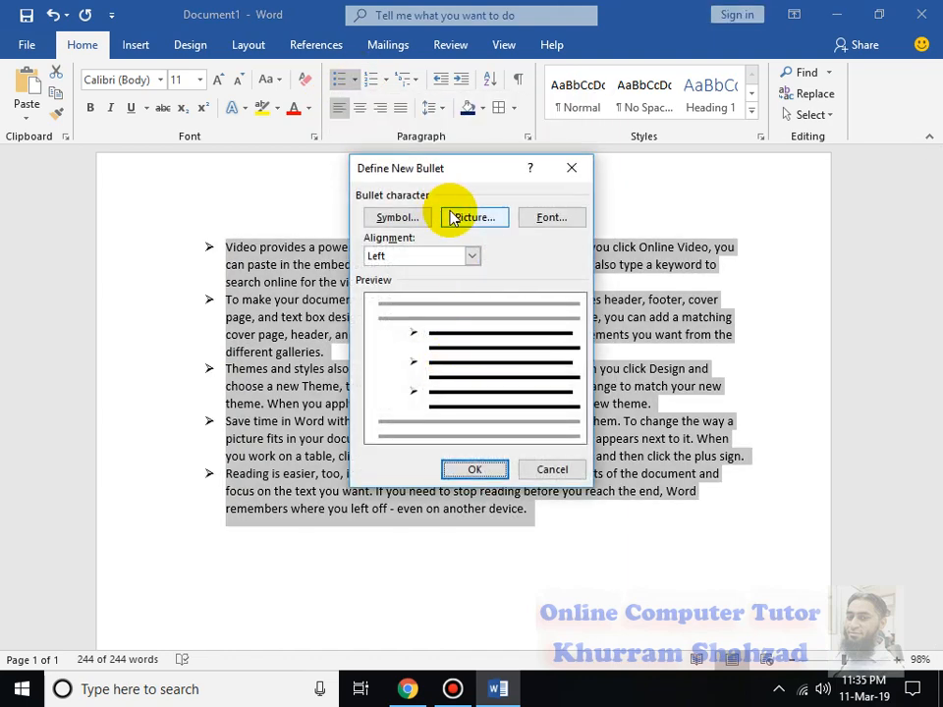
pyautogui.click(397, 216)
pyautogui.click(678, 417)
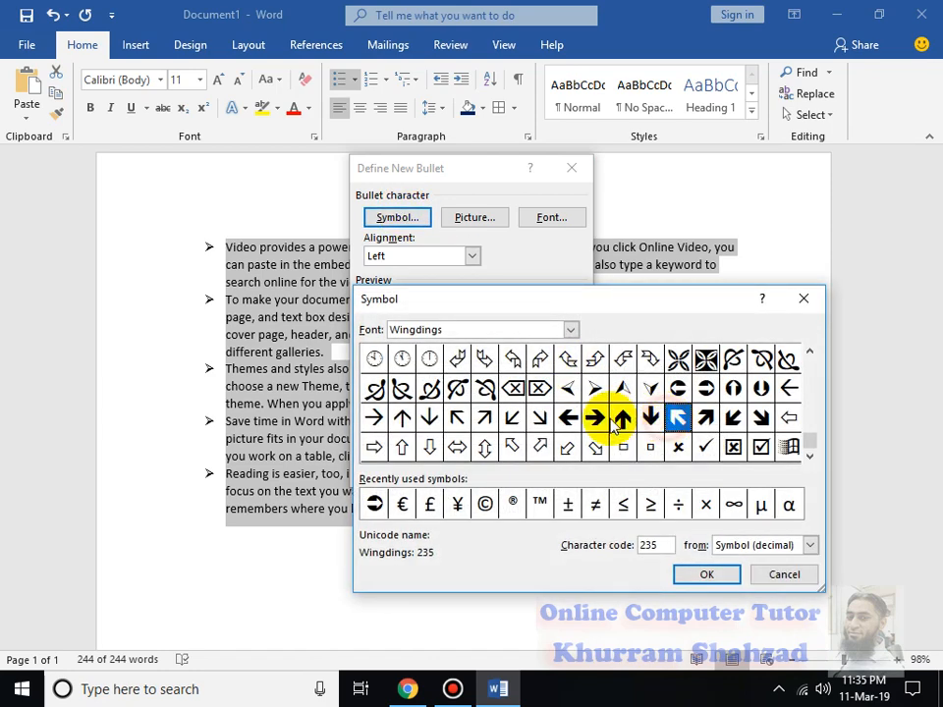
pyautogui.click(595, 417)
pyautogui.click(570, 330)
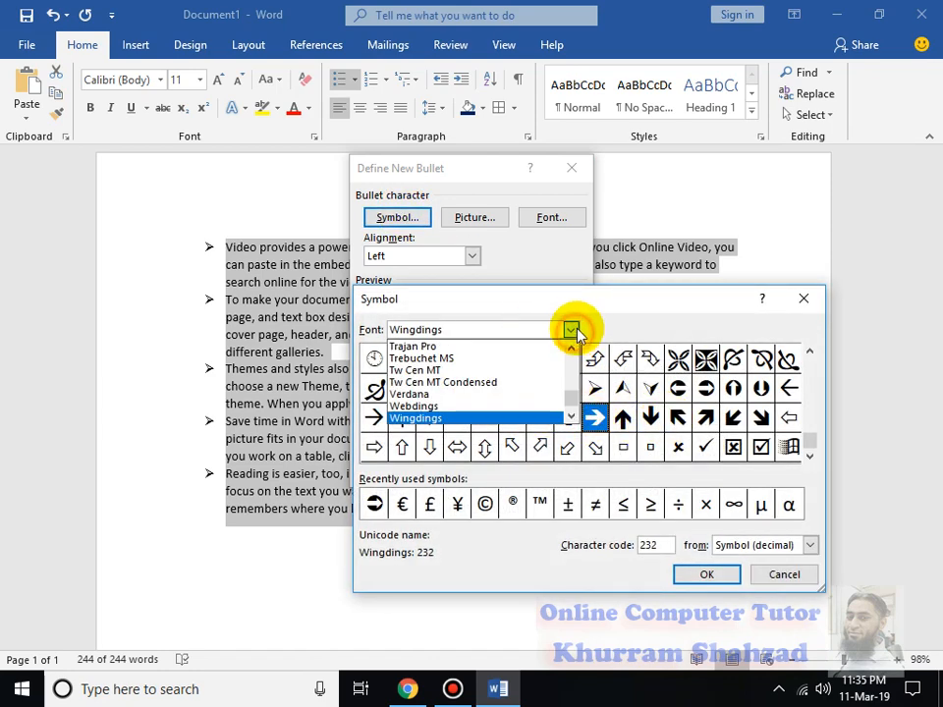
pyautogui.click(661, 317)
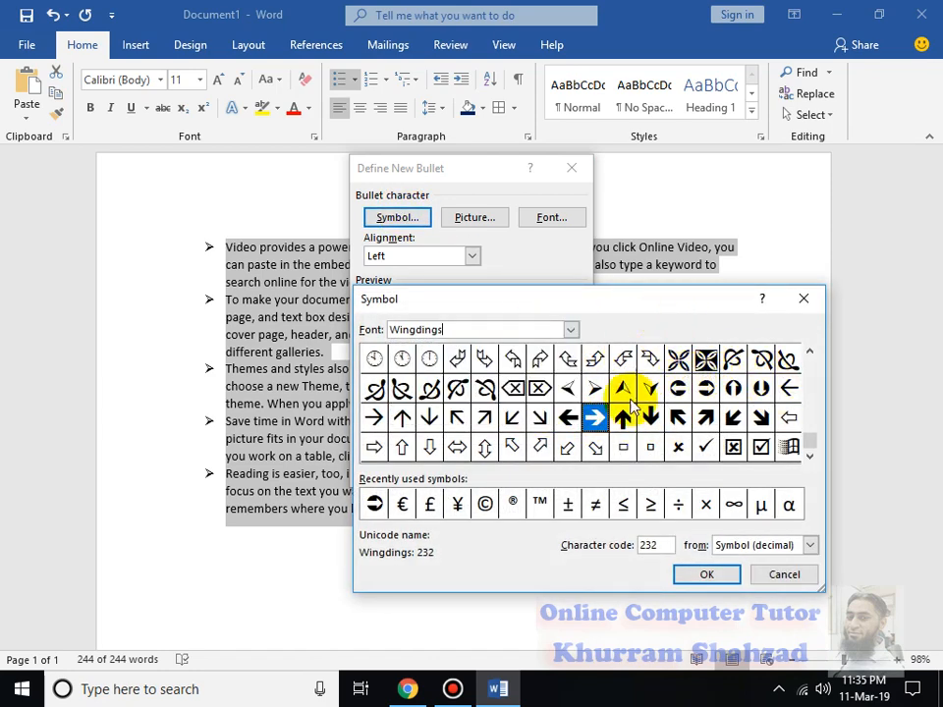
pyautogui.click(791, 446)
pyautogui.click(690, 575)
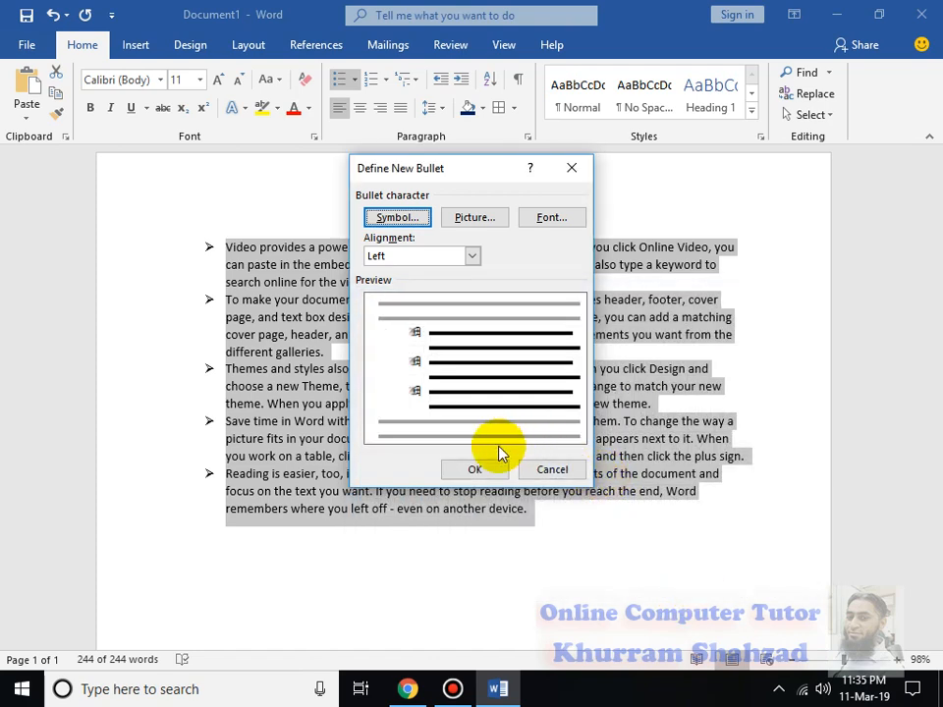
pyautogui.click(479, 470)
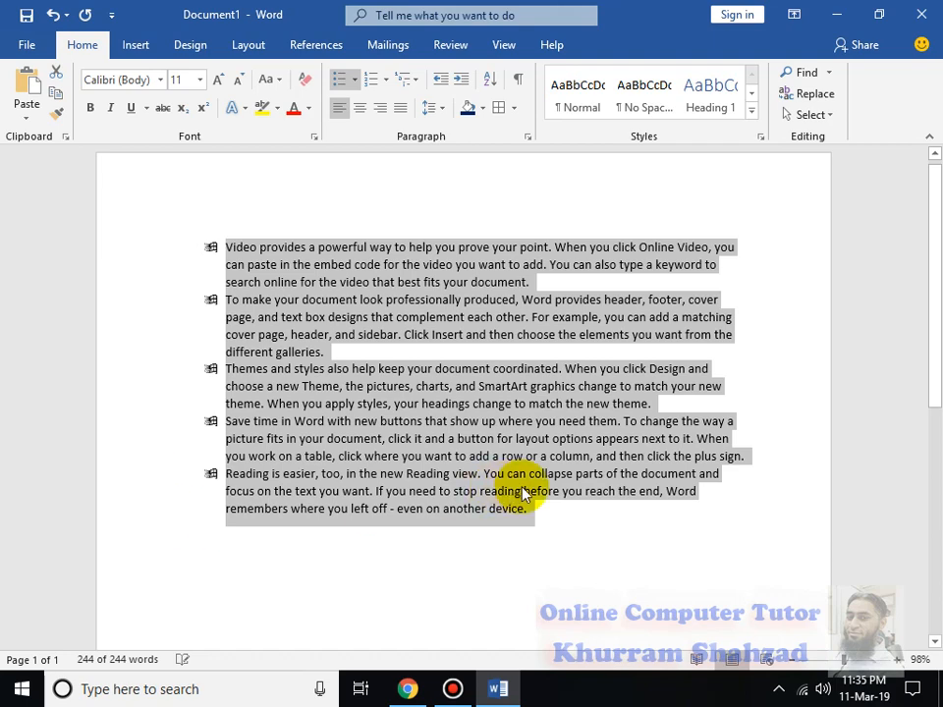
# - Add the items "Bgggfhgkjhgkjhgf" and "Hkghkhgkjhgkjg" after the last bulleted paragraph, and end the list with an unbulleted line
pyautogui.click(563, 510)
pyautogui.press('Return')
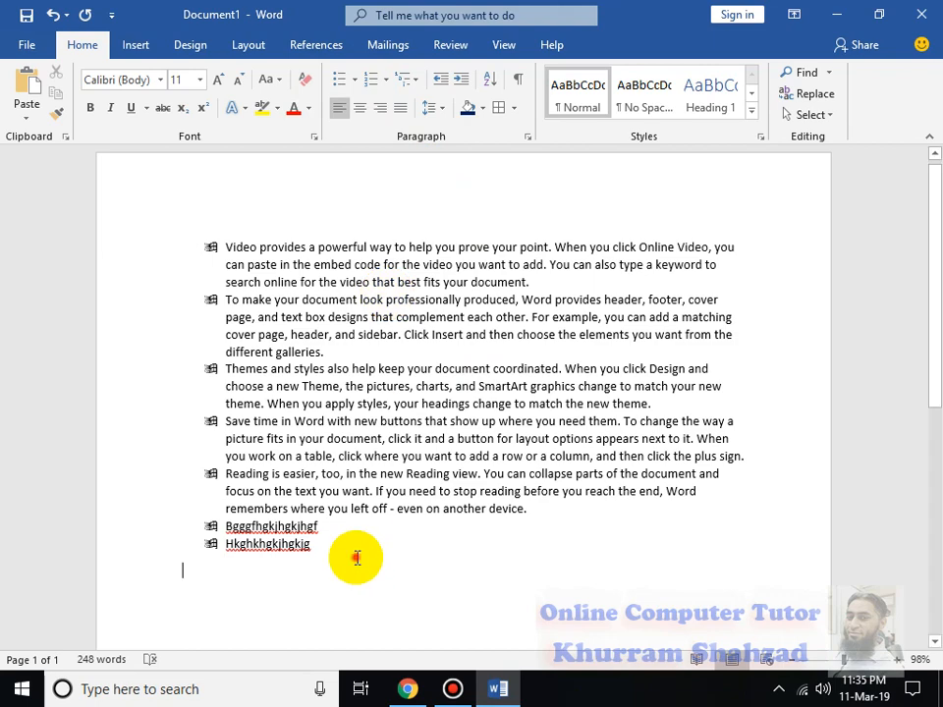
# - Browse the picture files available for defining a picture bullet for the whole list, and cancel without choosing one
pyautogui.tripleClick(173, 182)
pyautogui.click(355, 78)
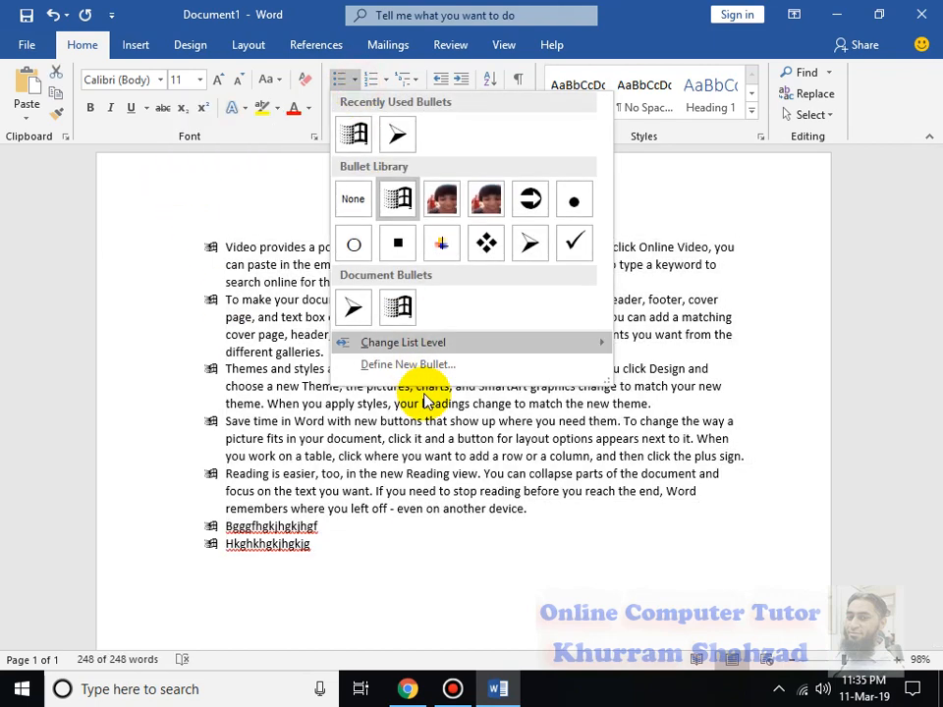
pyautogui.click(418, 366)
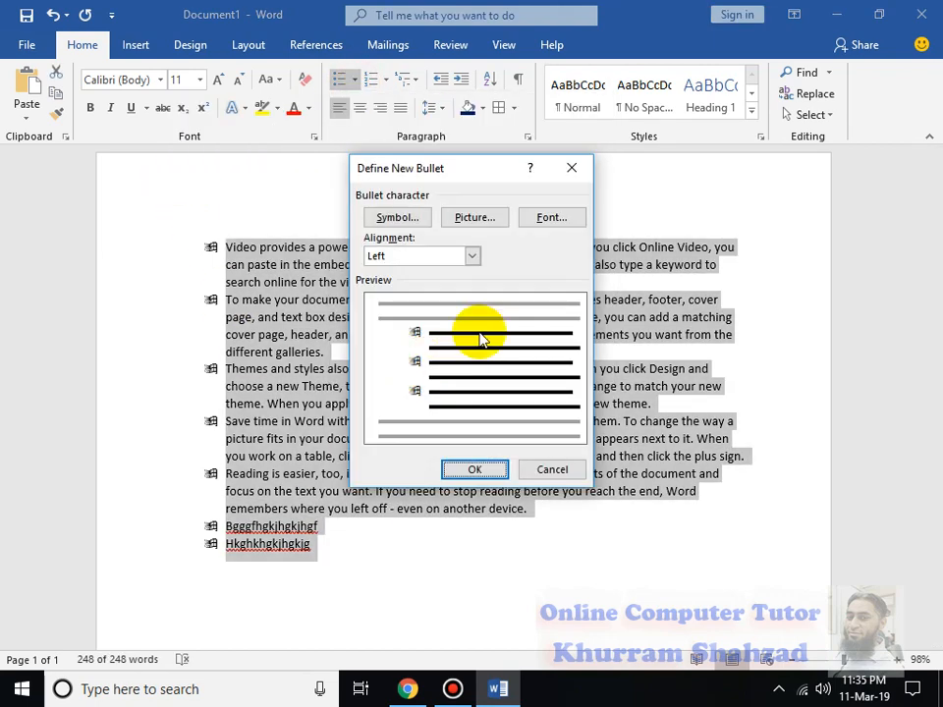
pyautogui.click(488, 219)
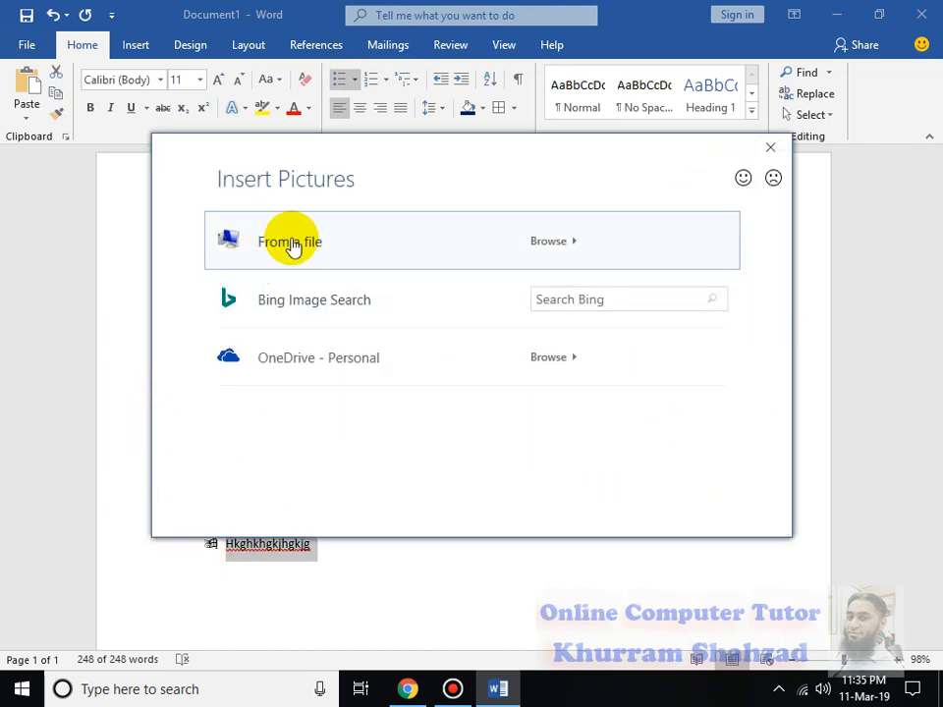
pyautogui.click(383, 241)
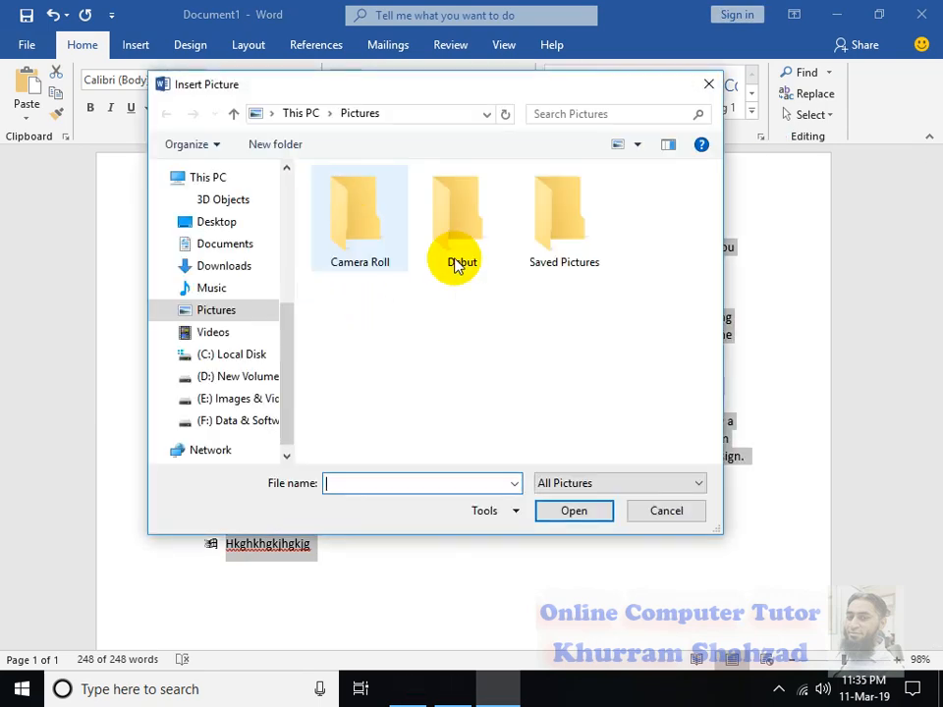
pyautogui.click(693, 513)
# - Try the Tw Cen MT Condensed, Tw Cen MT and Verdana fonts for the bullet character, and discard the font choice
pyautogui.click(545, 215)
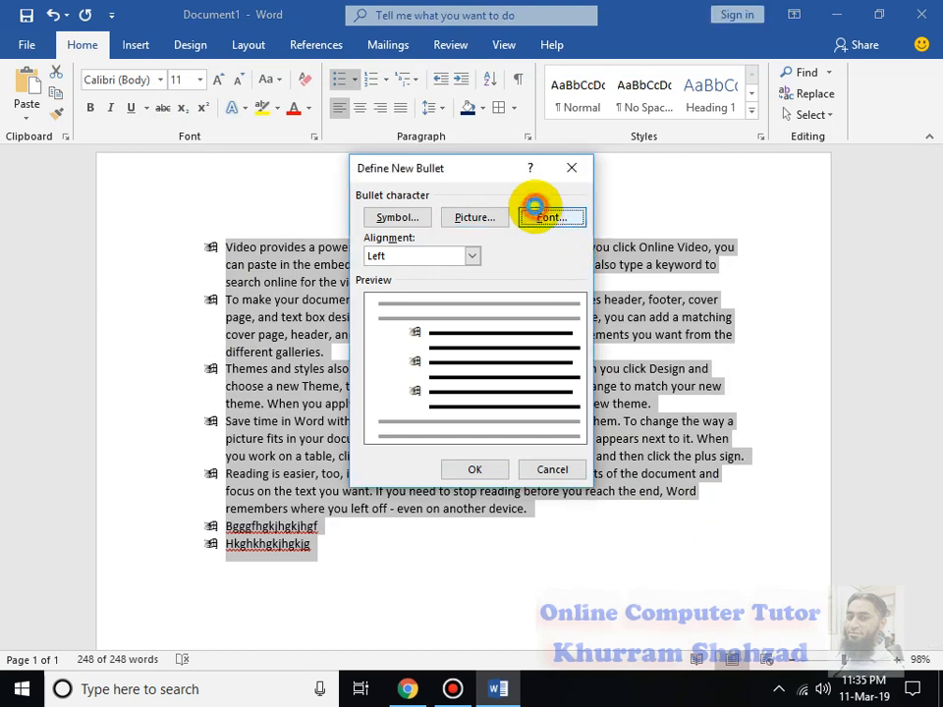
pyautogui.click(334, 223)
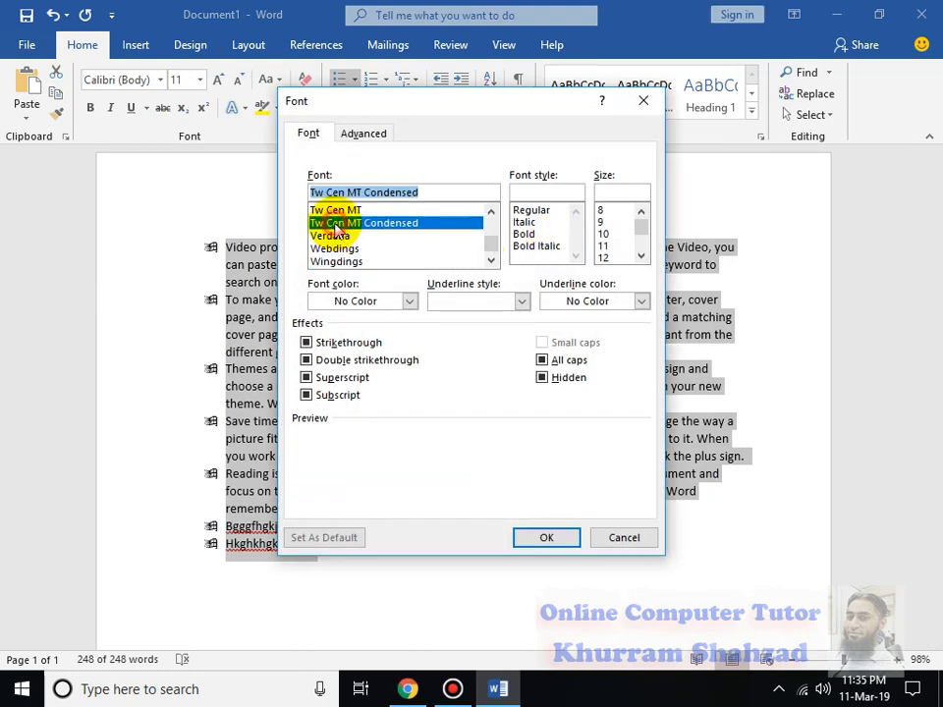
pyautogui.click(332, 210)
pyautogui.click(334, 236)
pyautogui.click(625, 537)
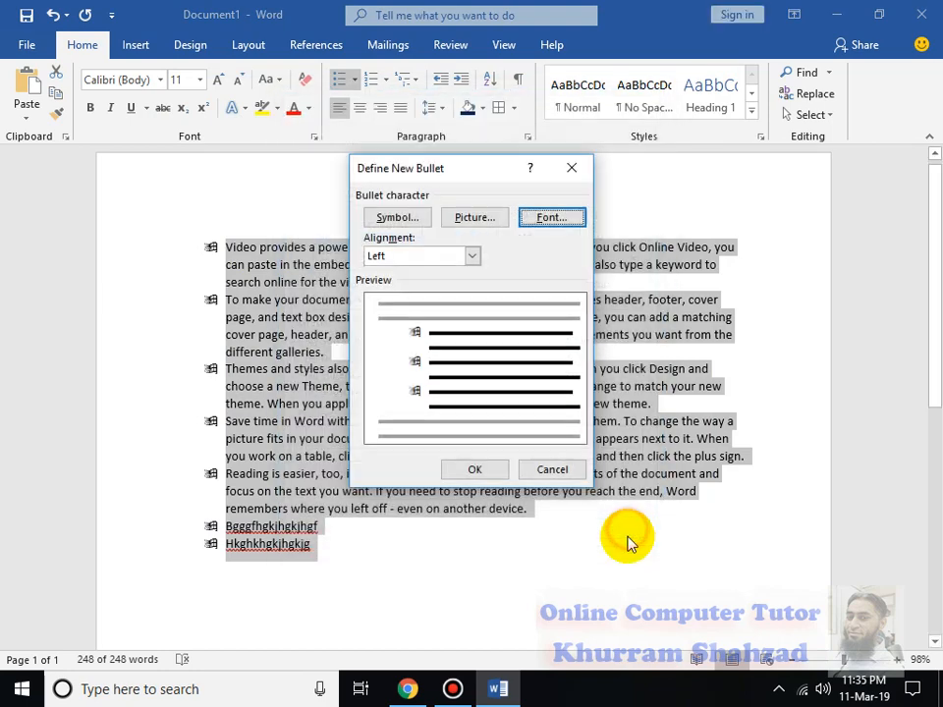
pyautogui.click(476, 467)
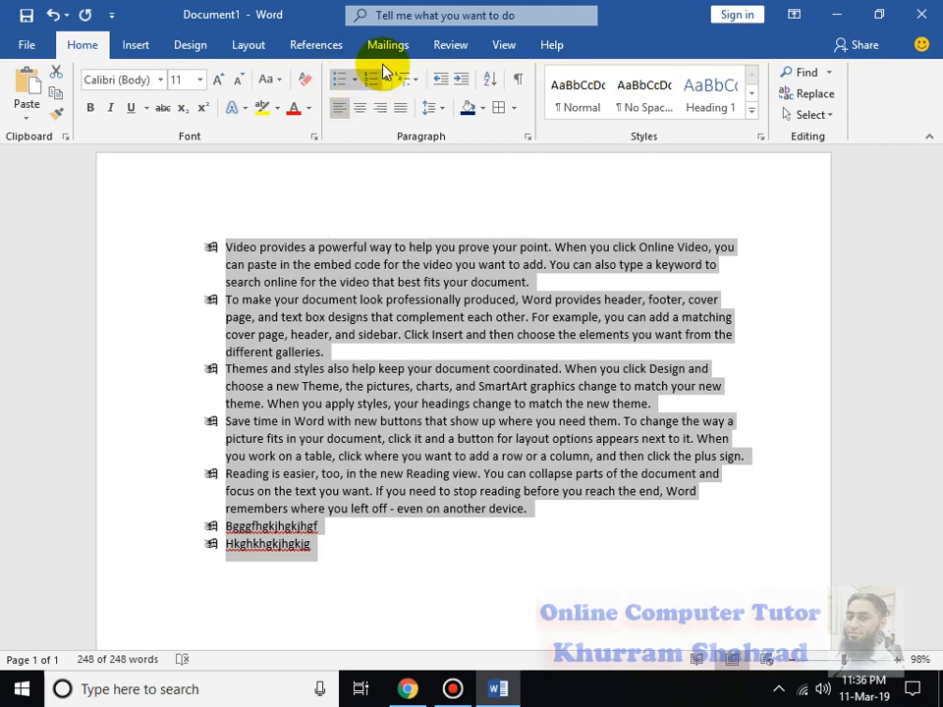
# - Convert the bulleted list to 1., 2., 3. numbering and add the items "Ghghg" and "Hlkmjhlkhhk" at its end
pyautogui.click(372, 79)
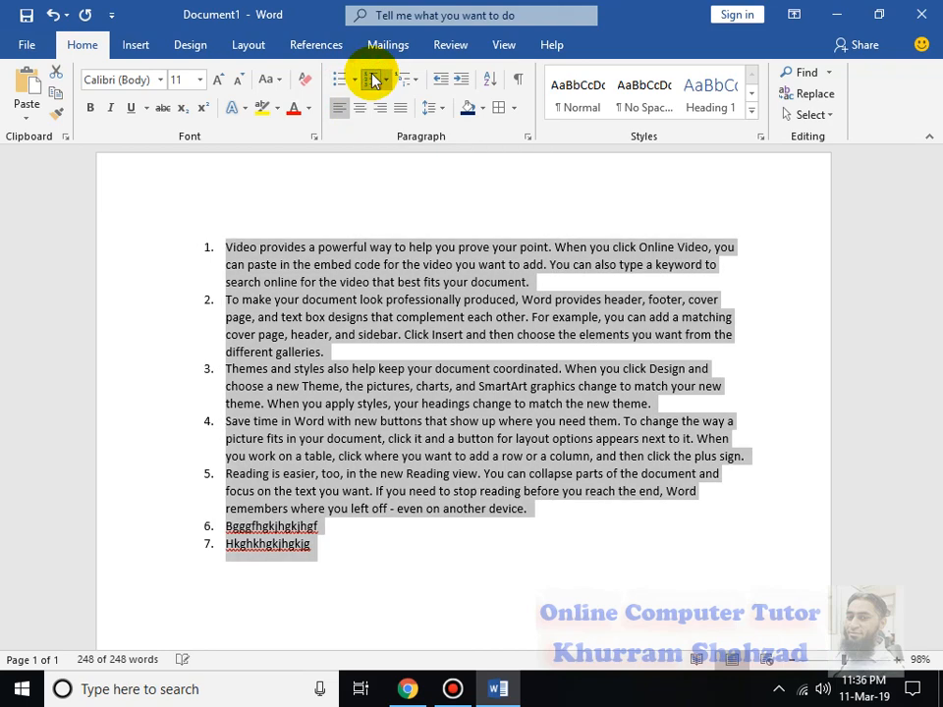
pyautogui.click(328, 543)
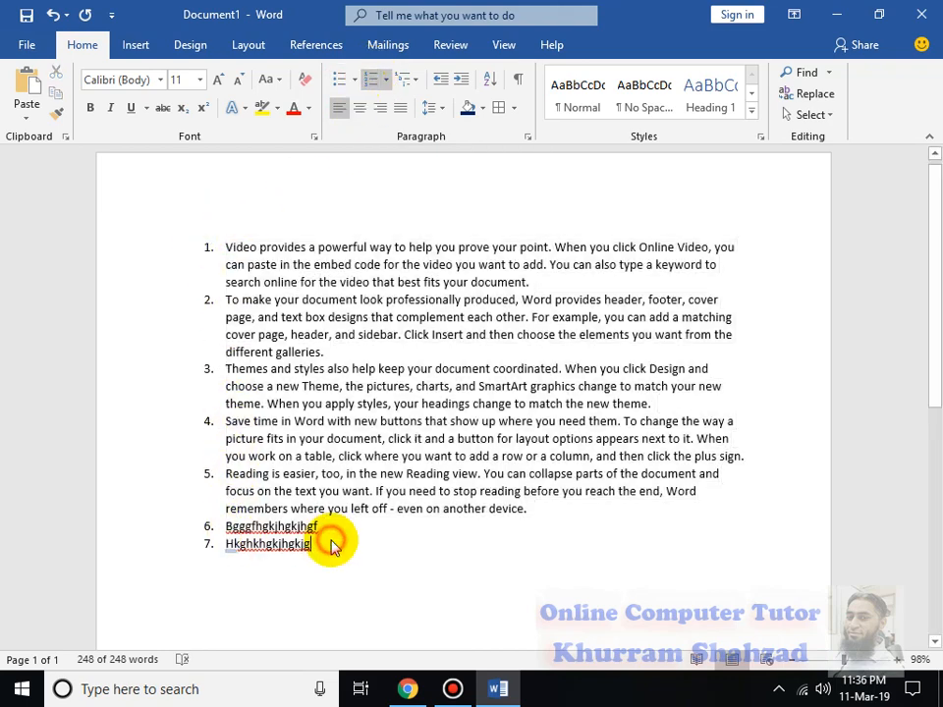
pyautogui.press('Return')
pyautogui.write('ghg')
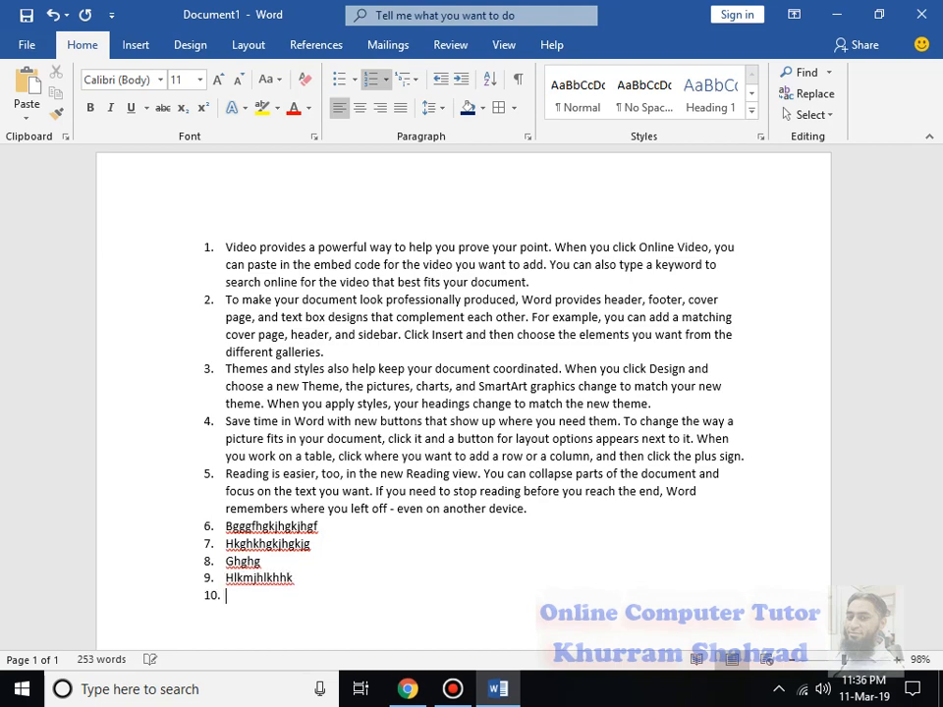
# - Examine the new number format options for list items 4 to 9, and cancel without defining a format
pyautogui.moveTo(383, 593); pyautogui.dragTo(143, 431)
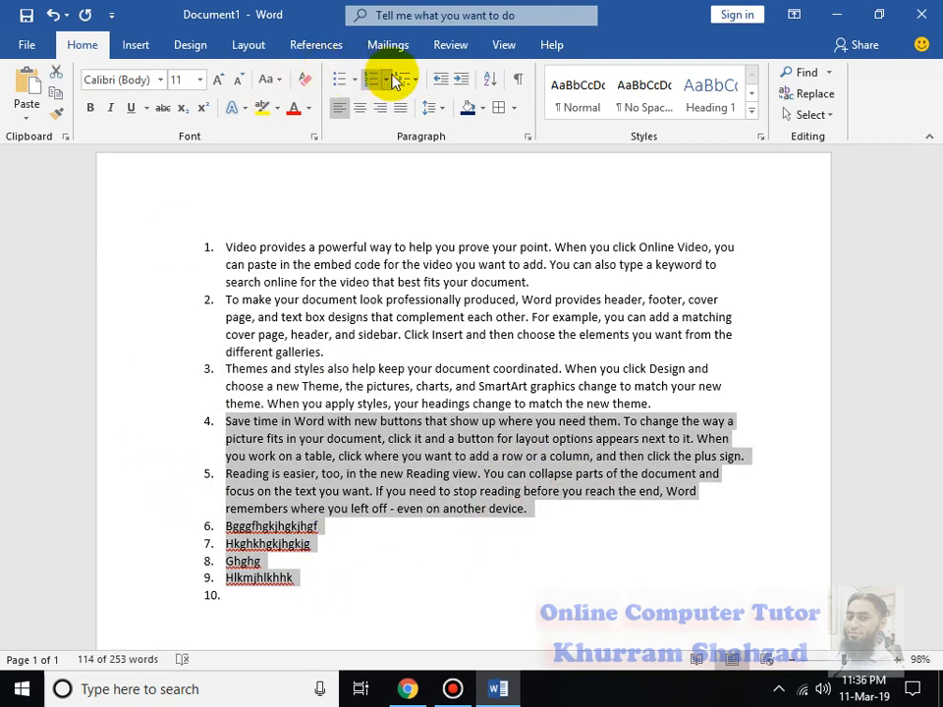
pyautogui.click(390, 79)
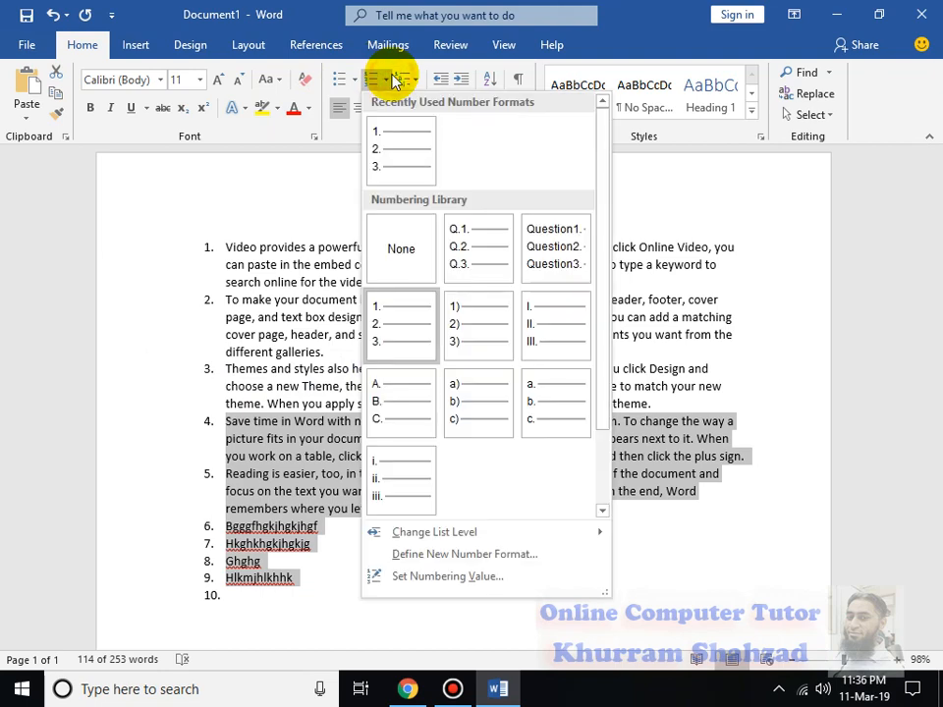
pyautogui.click(542, 563)
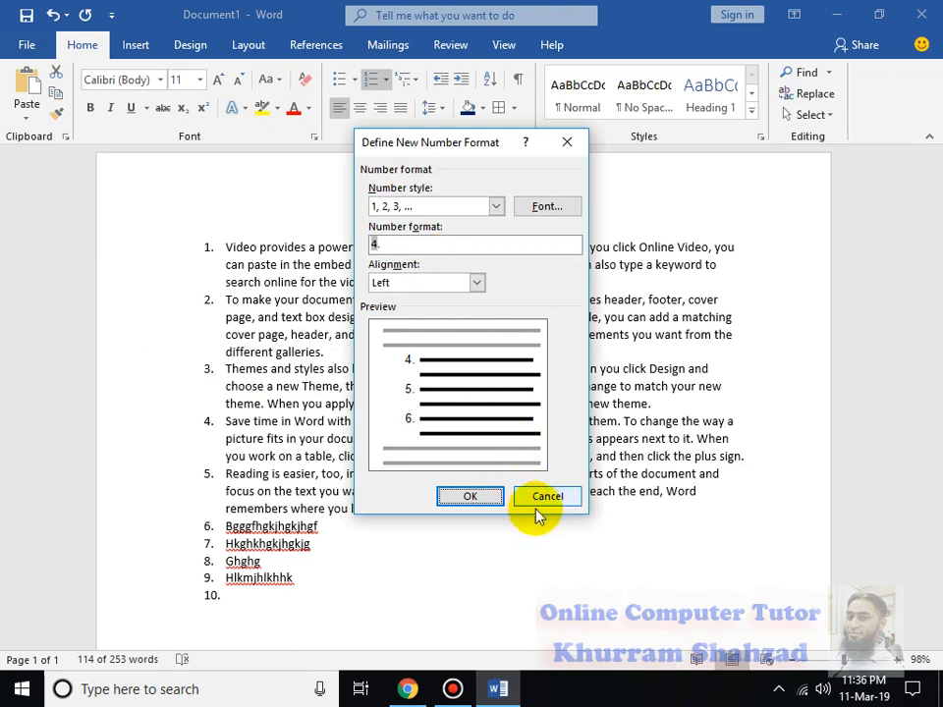
pyautogui.click(543, 496)
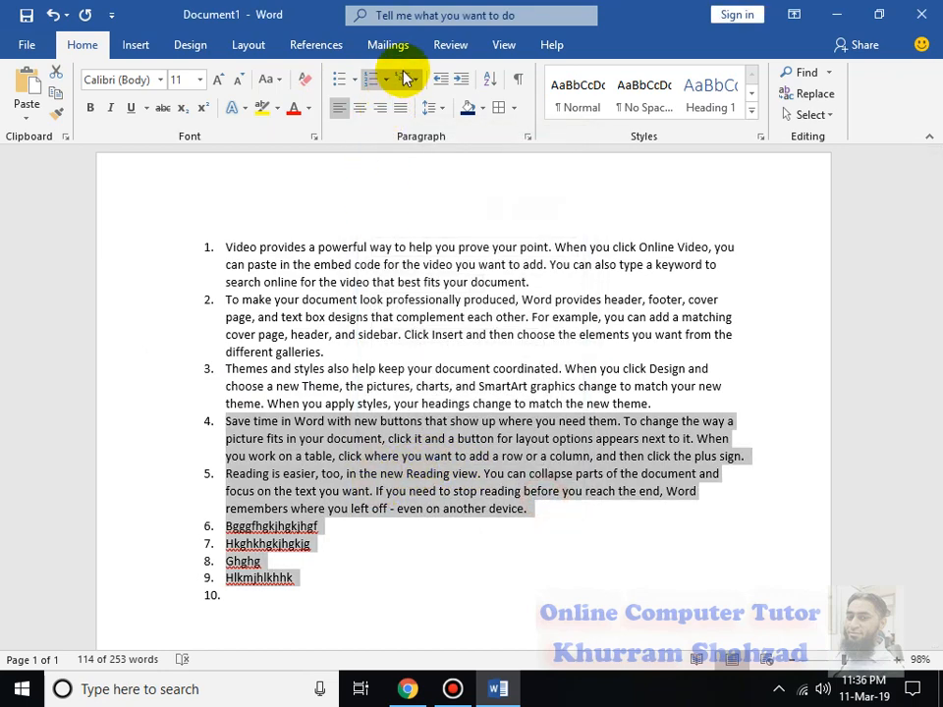
# - Restart the numbering of the selected items as a new list from 1, and undo the restart
pyautogui.click(385, 79)
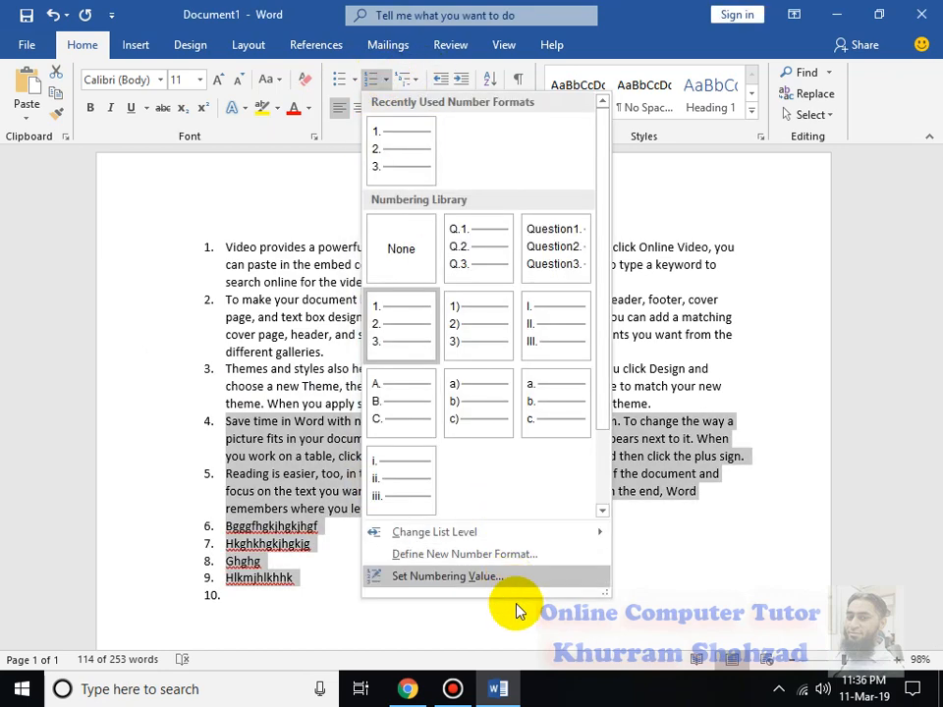
pyautogui.click(489, 578)
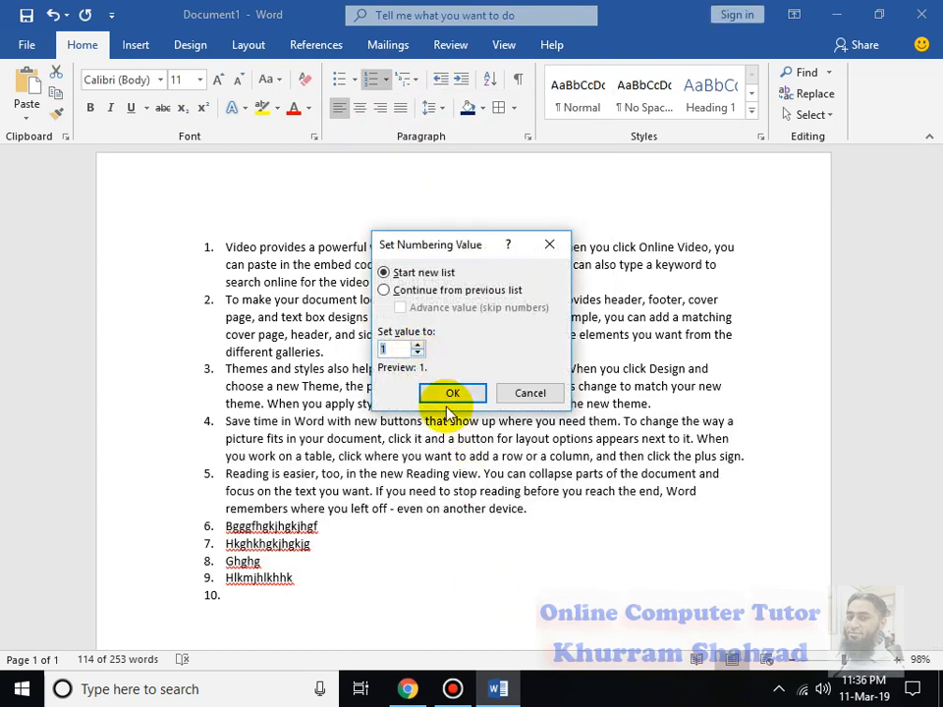
pyautogui.click(452, 393)
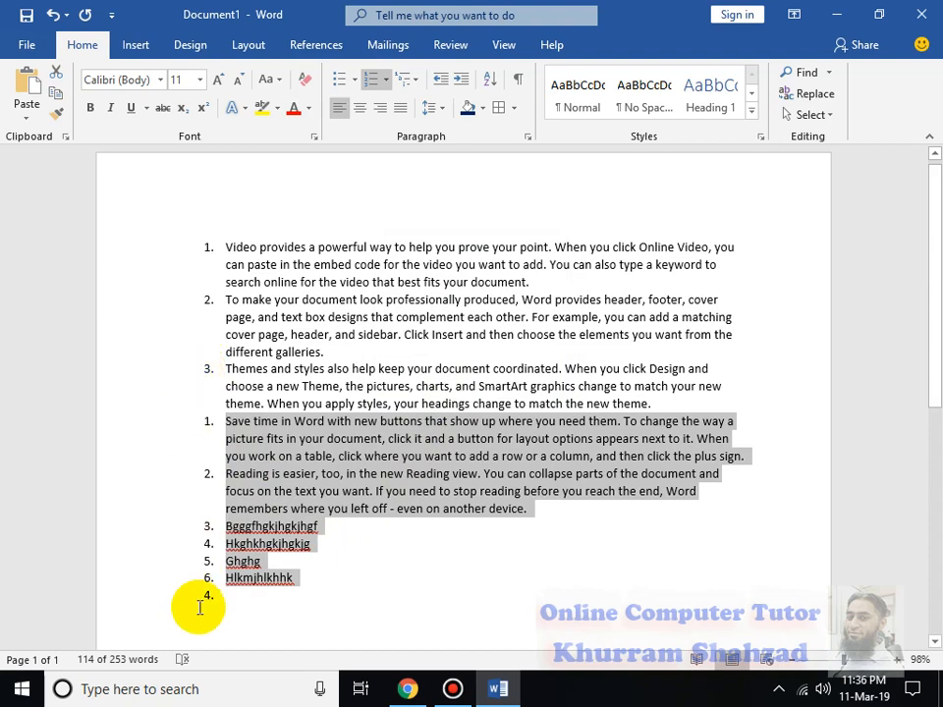
pyautogui.hotkey('ctrl', 'z')
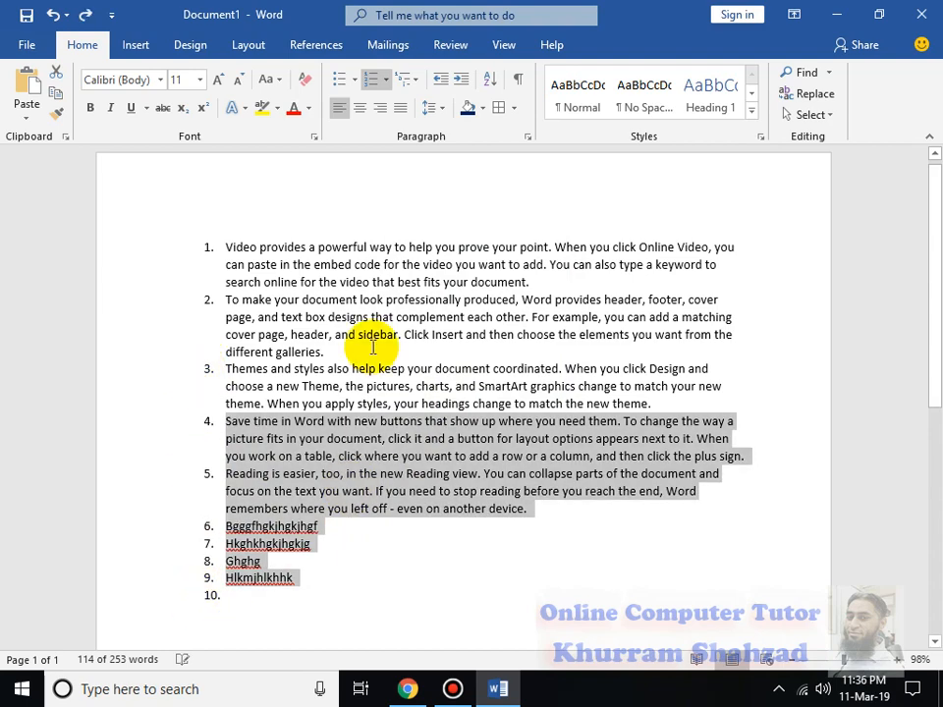
# - Remove the number from the empty line at the list's end and select the whole numbered list
pyautogui.click(337, 574)
pyautogui.keyDown('shift'); pyautogui.click(225, 248); pyautogui.keyUp('shift')
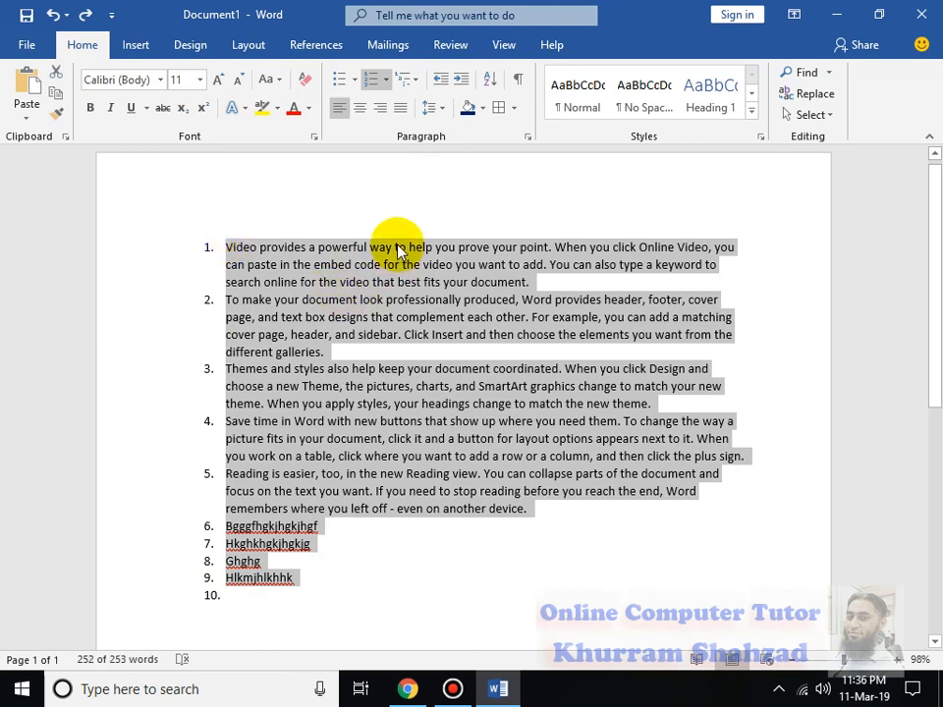
pyautogui.click(291, 591)
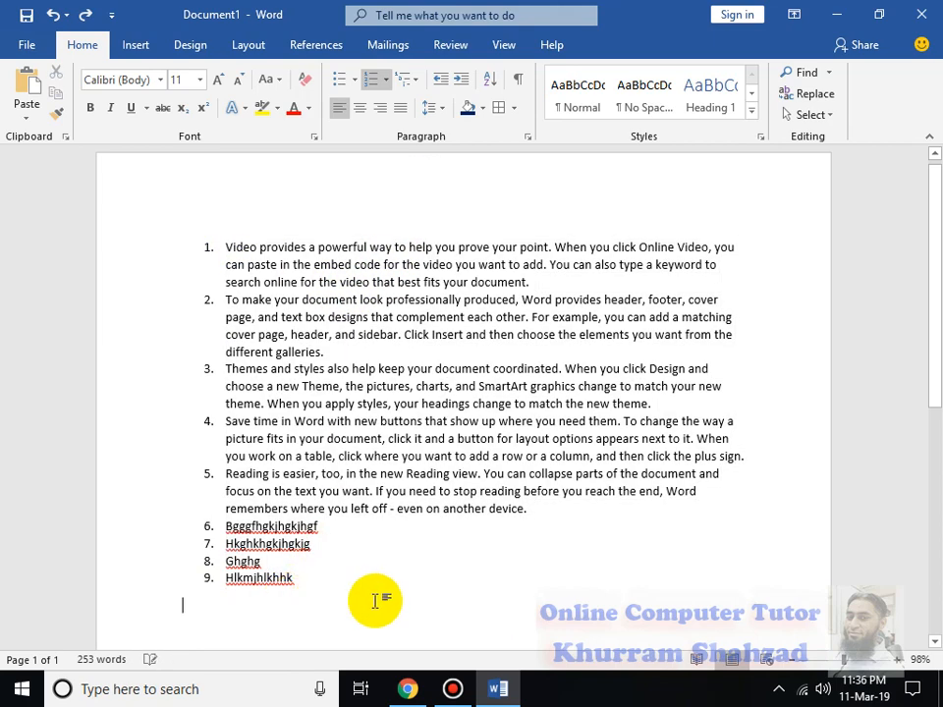
pyautogui.moveTo(374, 596); pyautogui.dragTo(209, 246)
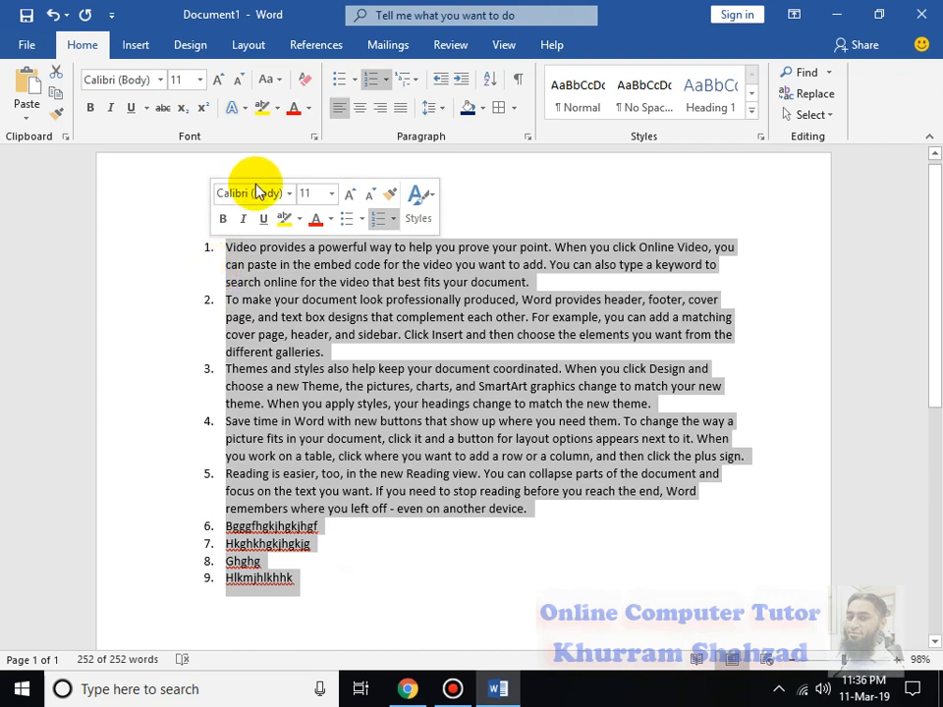
# - Define a new number format "Q#1." with the 1, 2, 3 number style and apply it to the whole selected list
pyautogui.click(384, 81)
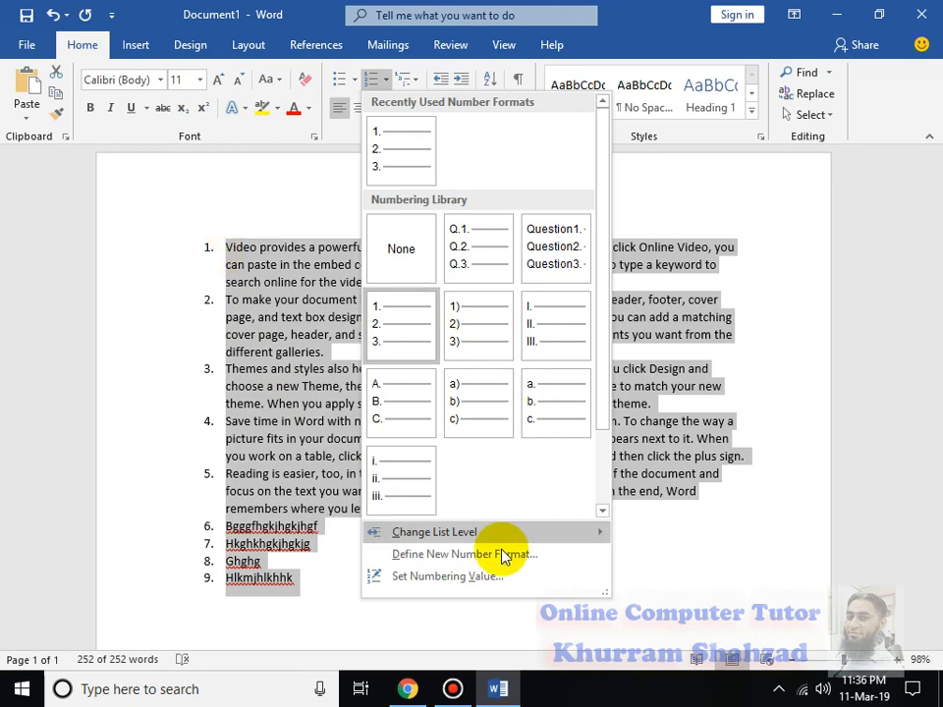
pyautogui.click(447, 556)
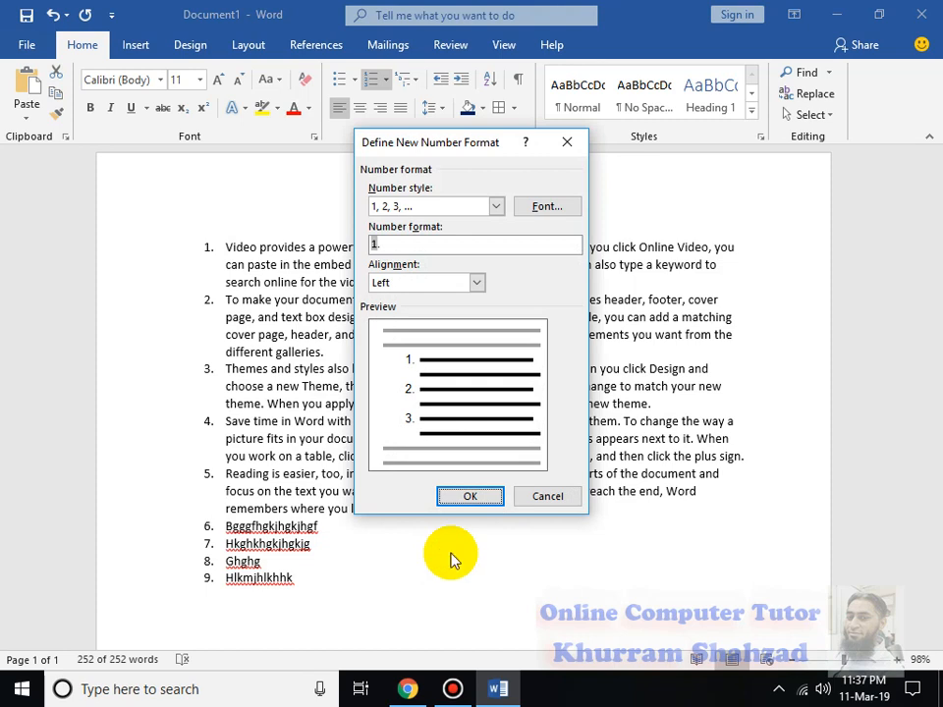
pyautogui.click(497, 208)
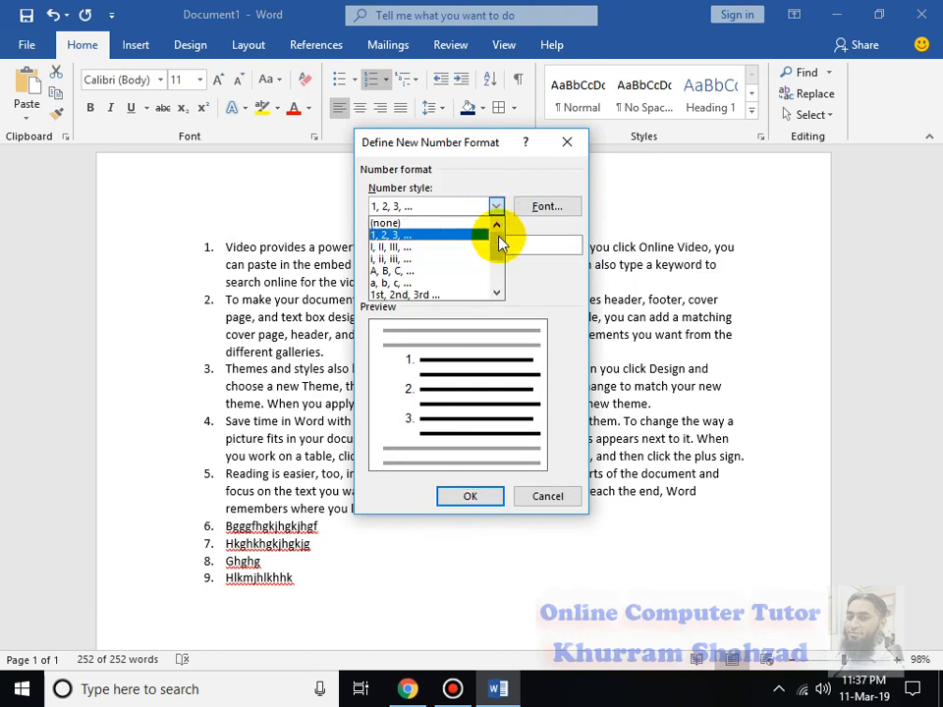
pyautogui.click(400, 235)
pyautogui.click(403, 242)
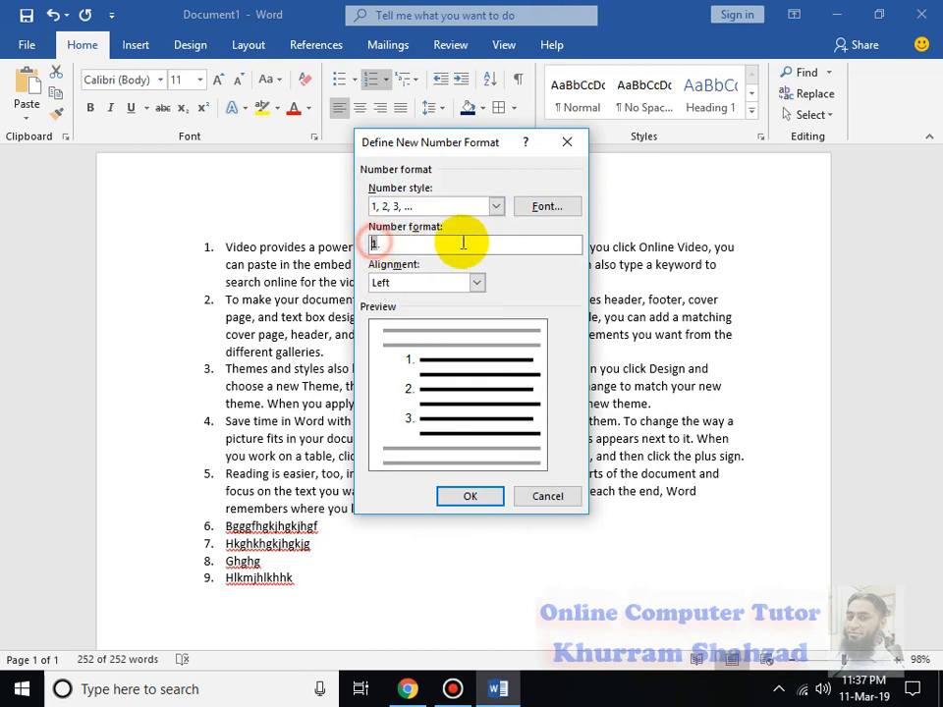
pyautogui.write('Q.')
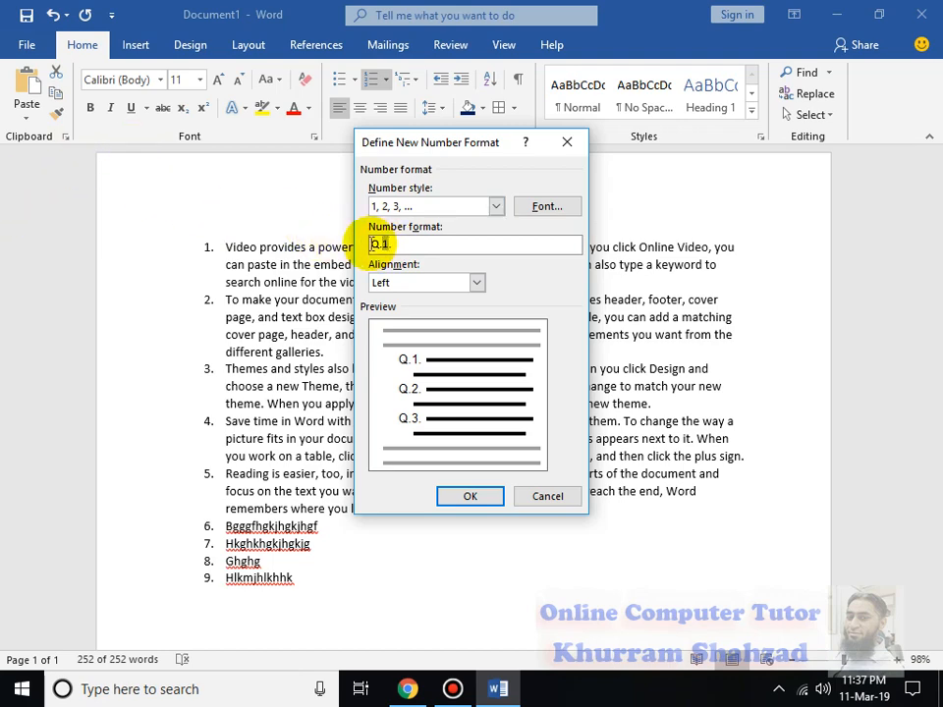
pyautogui.press('BackSpace')
pyautogui.write('#')
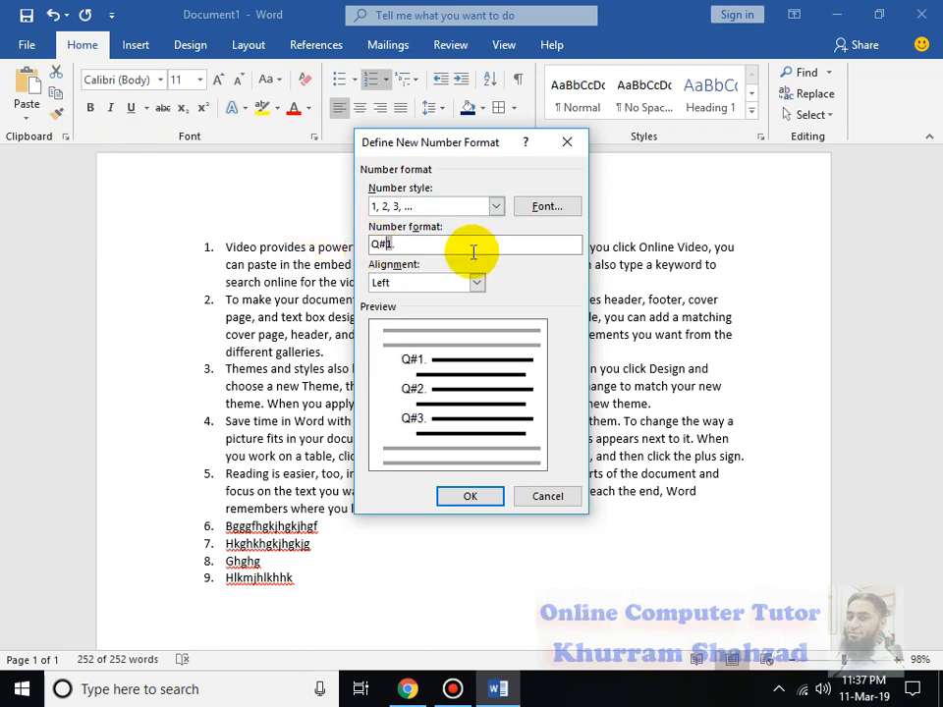
pyautogui.click(474, 496)
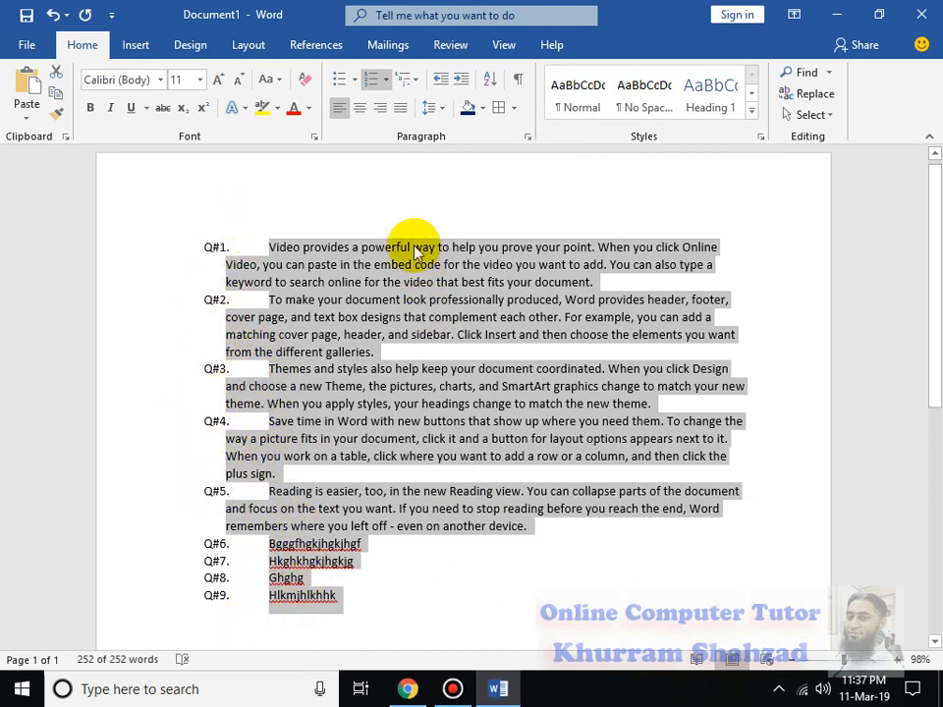
# - Remove the Q# numbering from all the text and apply the multilevel list format 1), a), i) instead
pyautogui.click(374, 84)
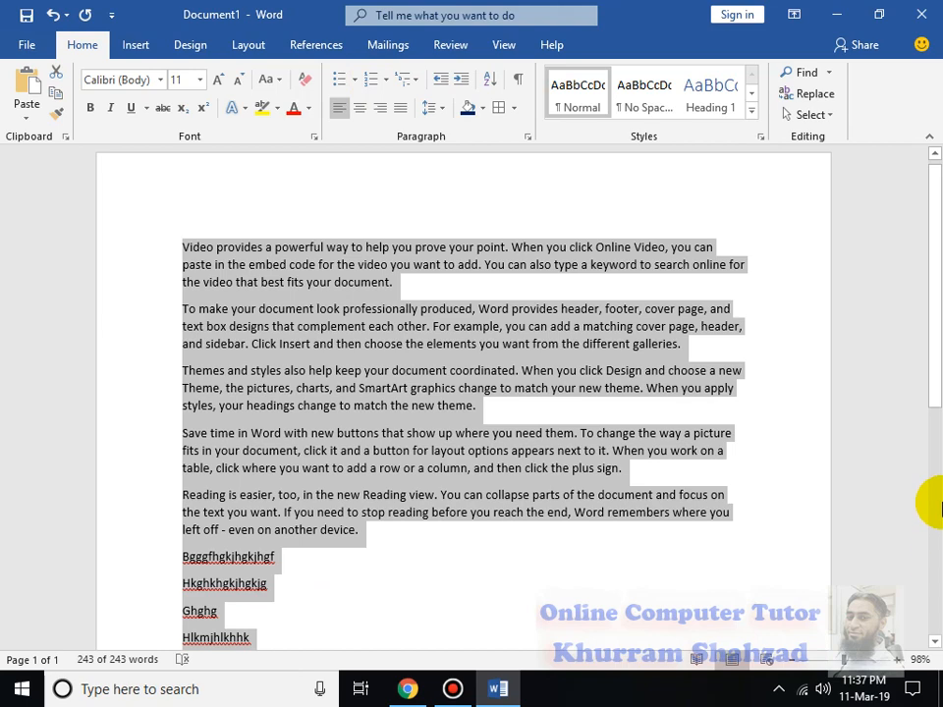
pyautogui.click(414, 81)
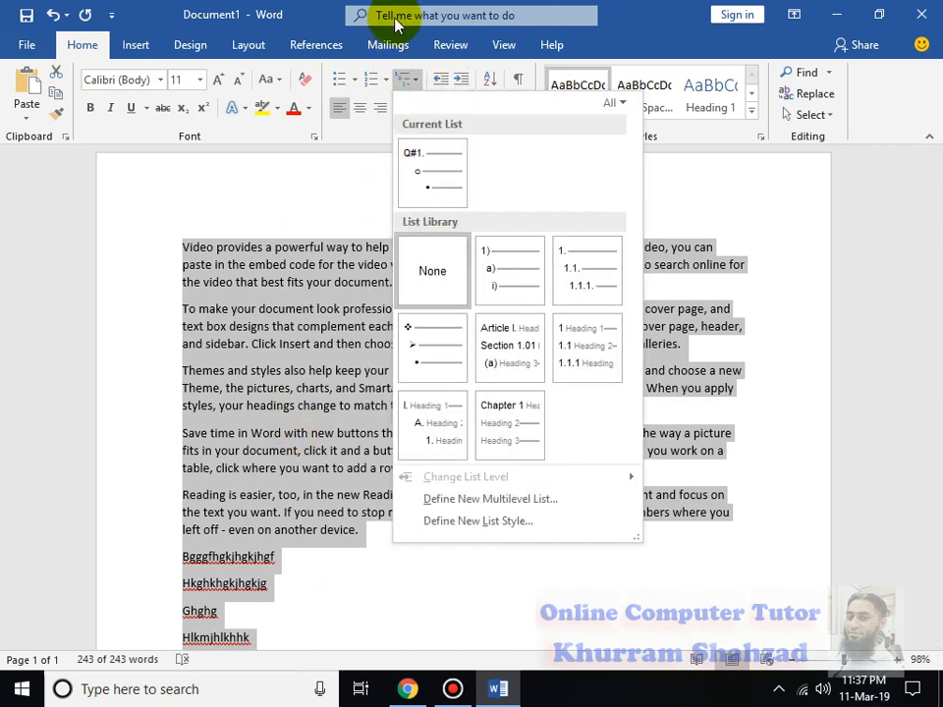
pyautogui.click(445, 8)
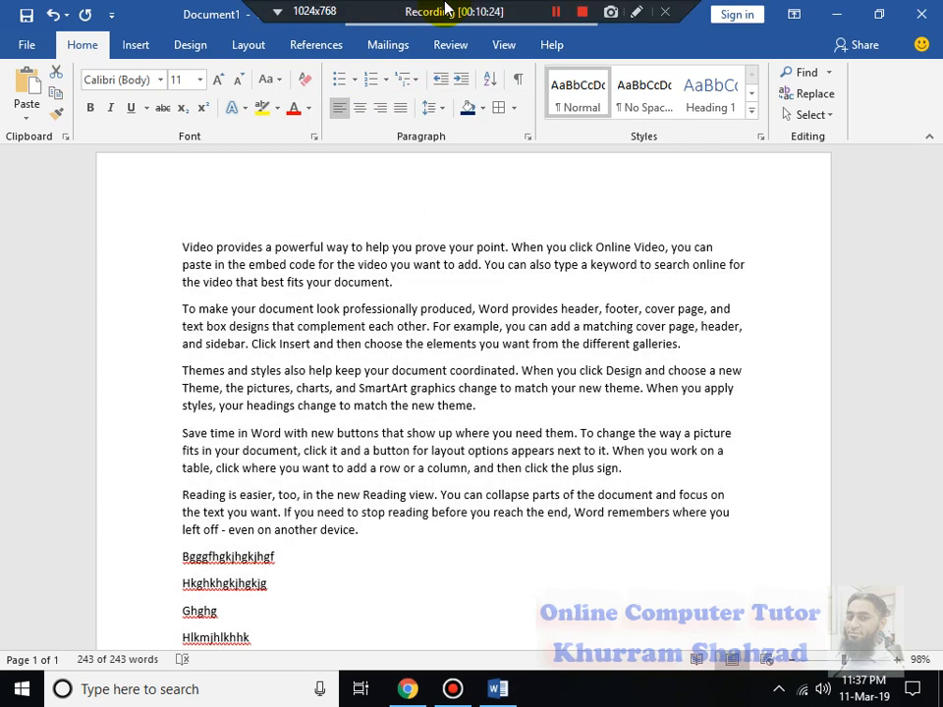
pyautogui.hotkey('ctrl', 'a')
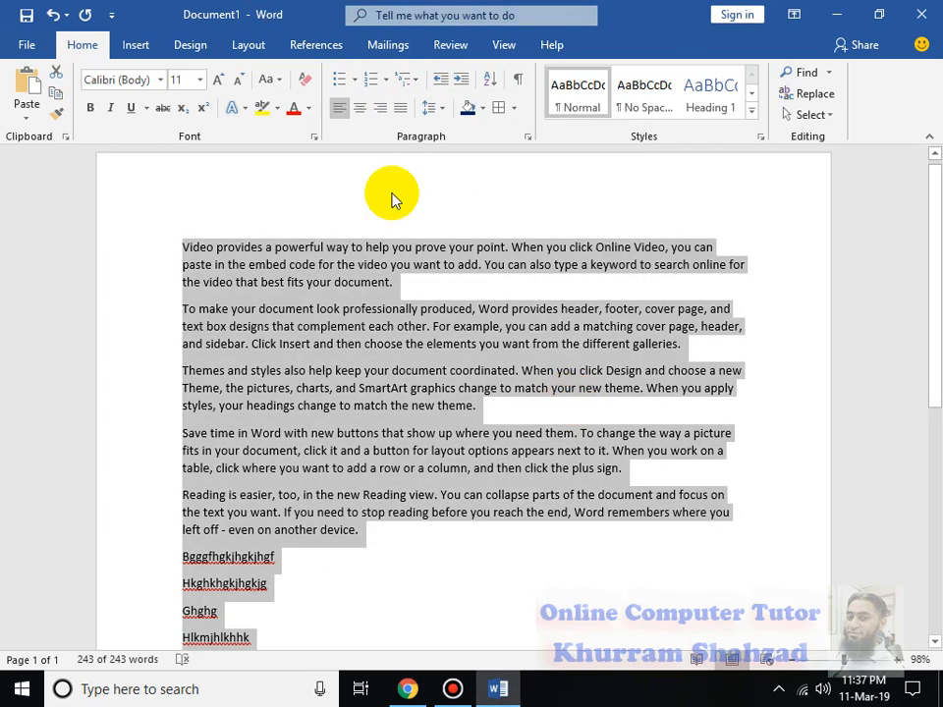
pyautogui.click(410, 80)
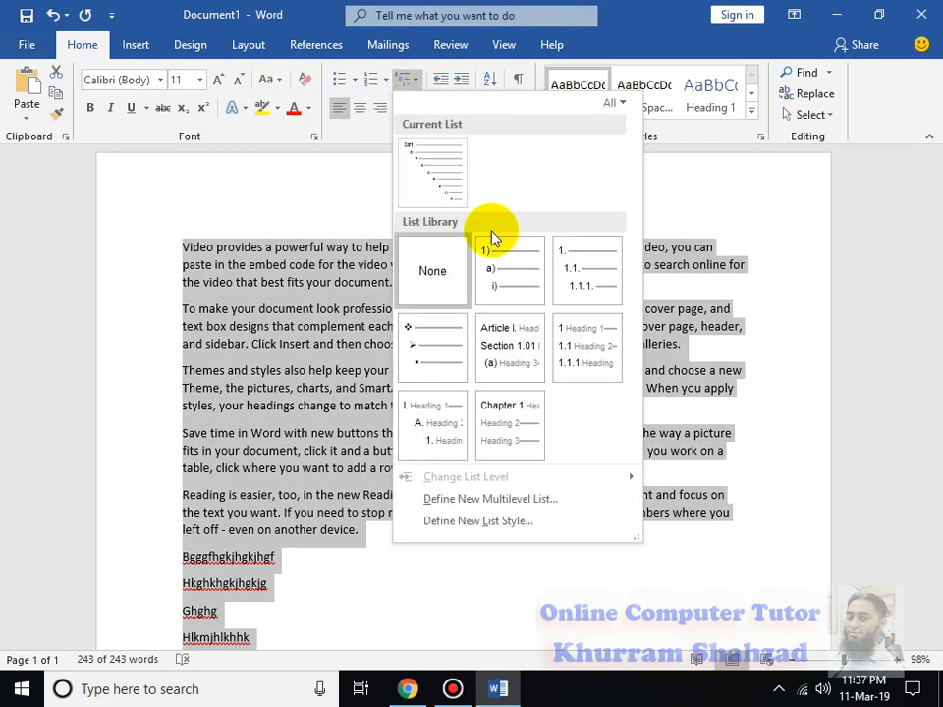
pyautogui.click(509, 268)
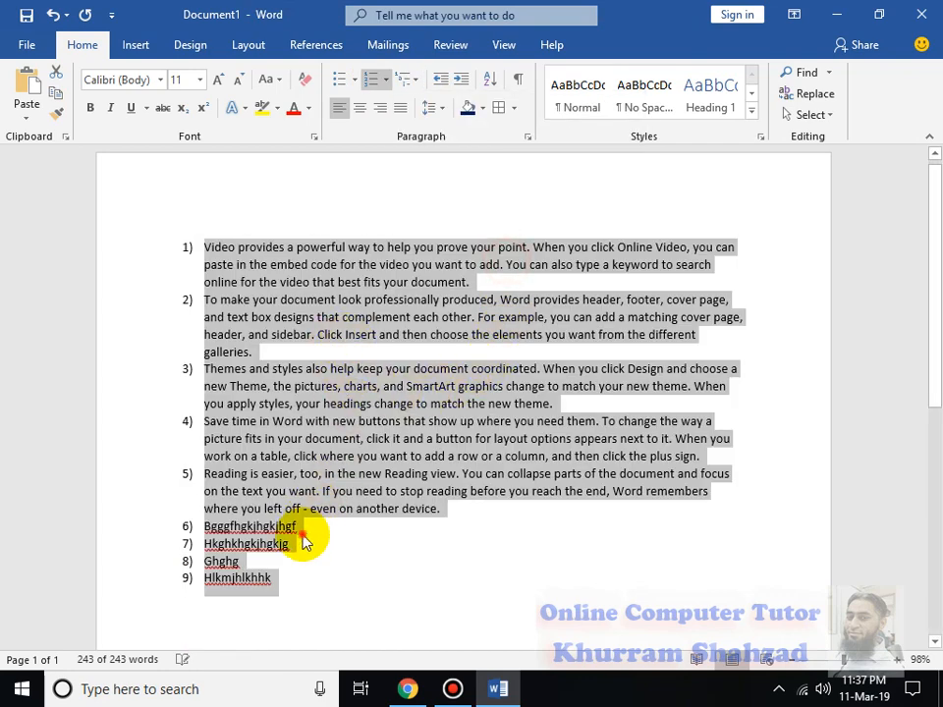
# - Delete list items 2 to 9, keeping only the first paragraph
pyautogui.click(284, 579)
pyautogui.moveTo(284, 579); pyautogui.dragTo(147, 298)
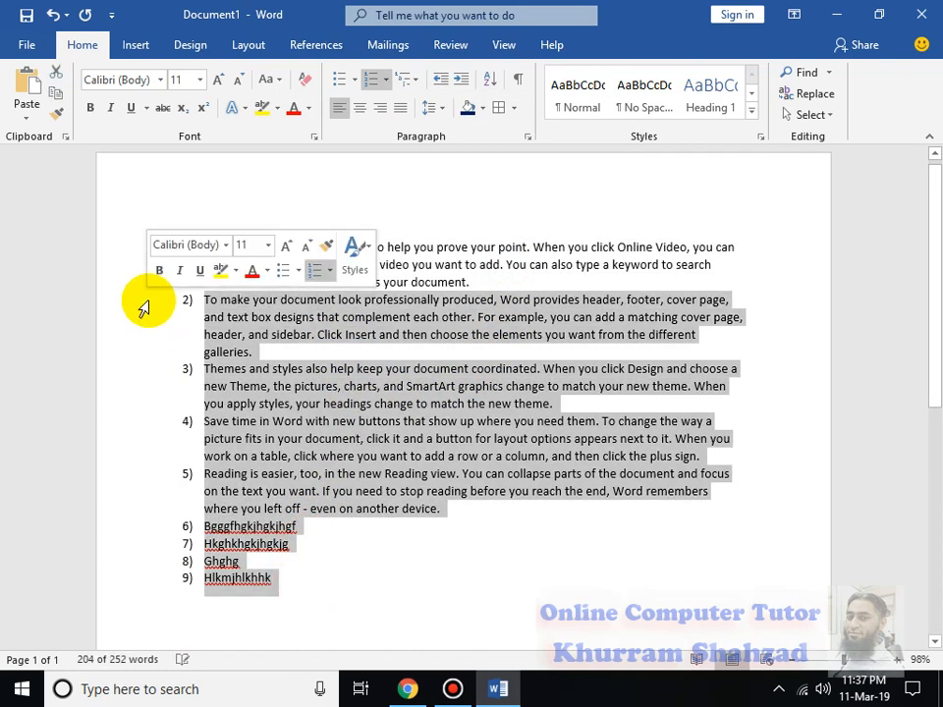
pyautogui.press('Delete')
# - Add the second-level items "Fjhfjhfkjf", "Hgjghjk" and "Jghgjghjk" under item 1, followed by an empty one
pyautogui.click(532, 291)
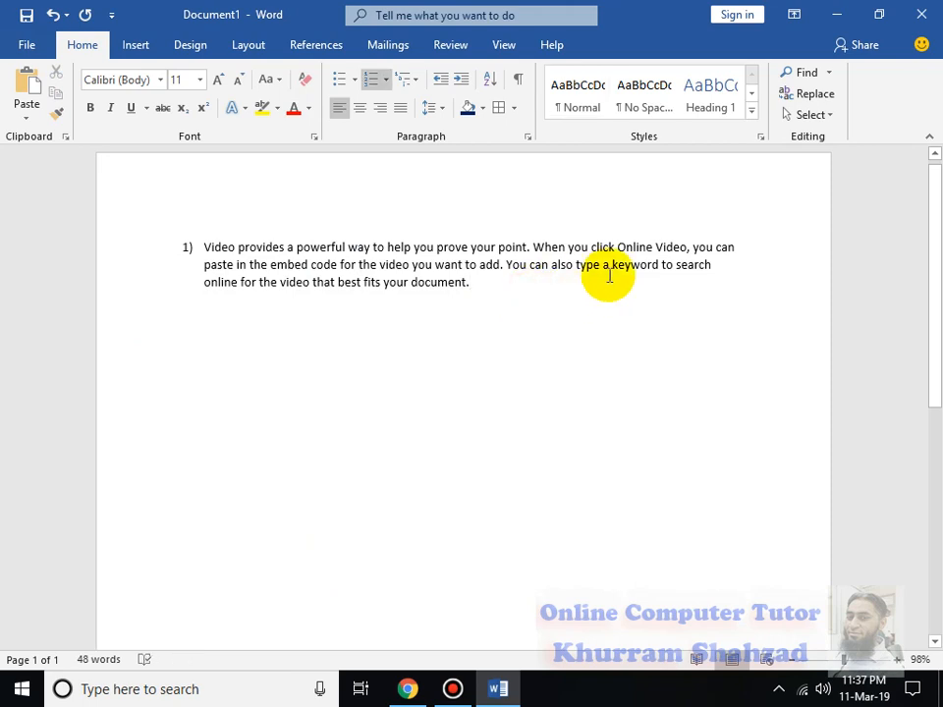
pyautogui.press('Return')
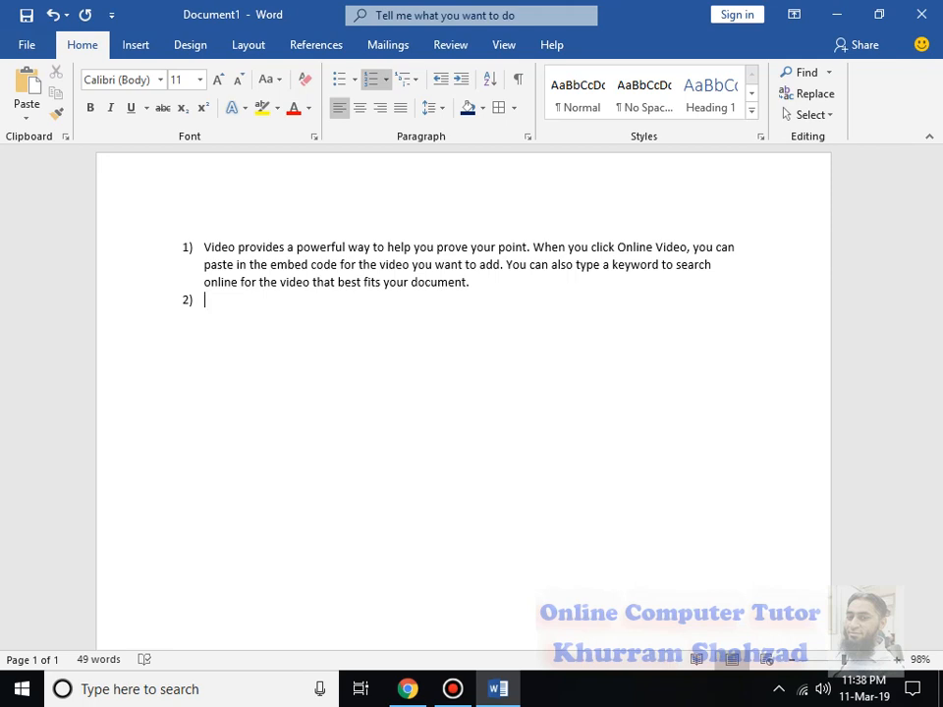
pyautogui.click(461, 82)
pyautogui.press('Return')
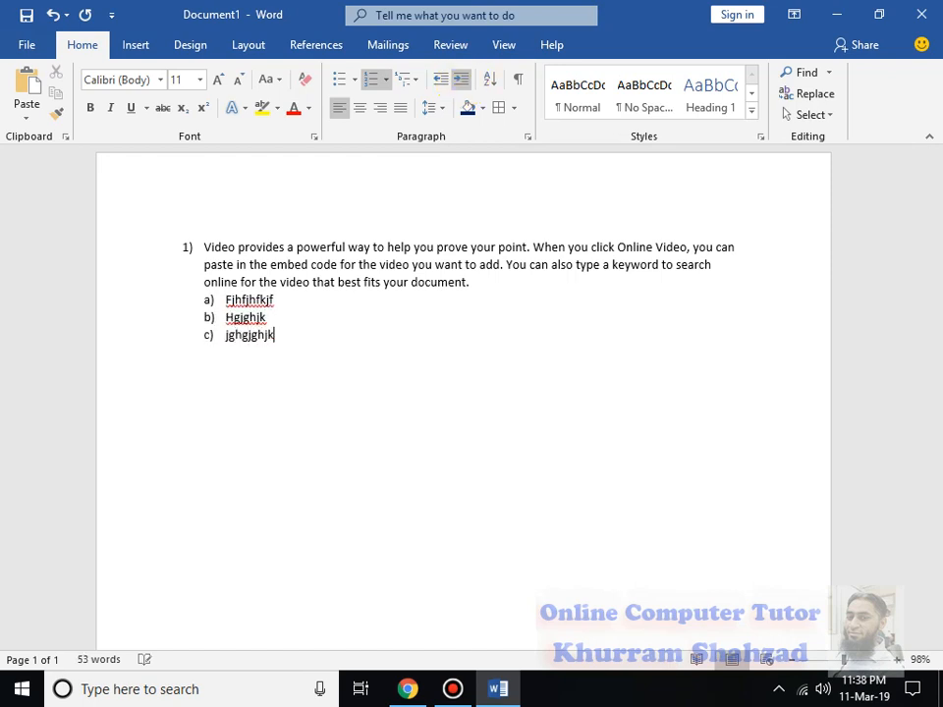
pyautogui.press('Return')
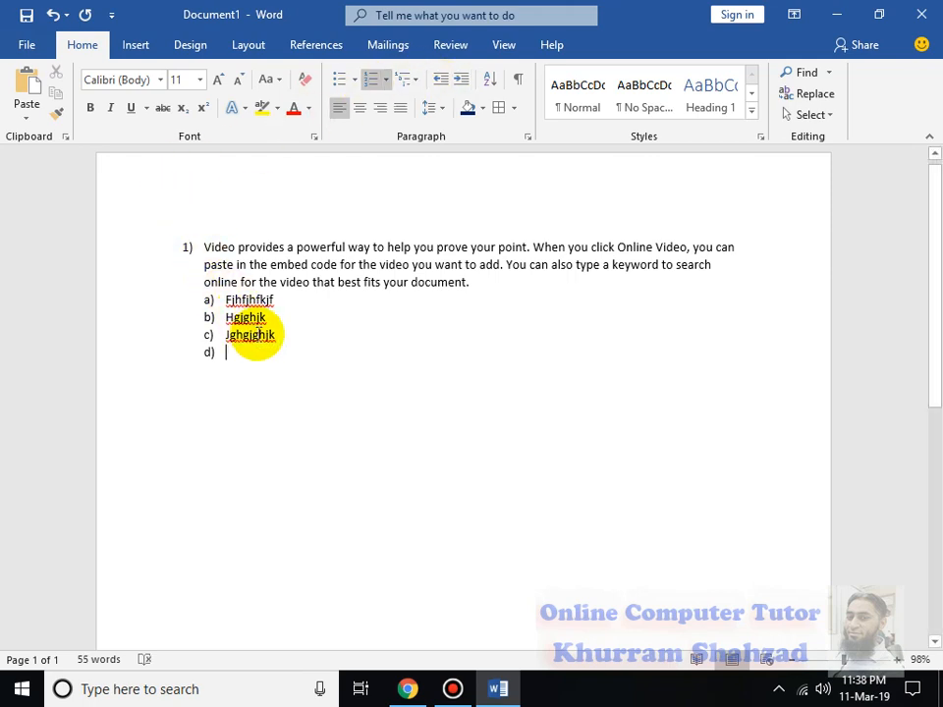
# - Select the lettered sub-items and examine the number styles for a new number format, cancelling without defining one
pyautogui.moveTo(285, 365); pyautogui.dragTo(222, 311)
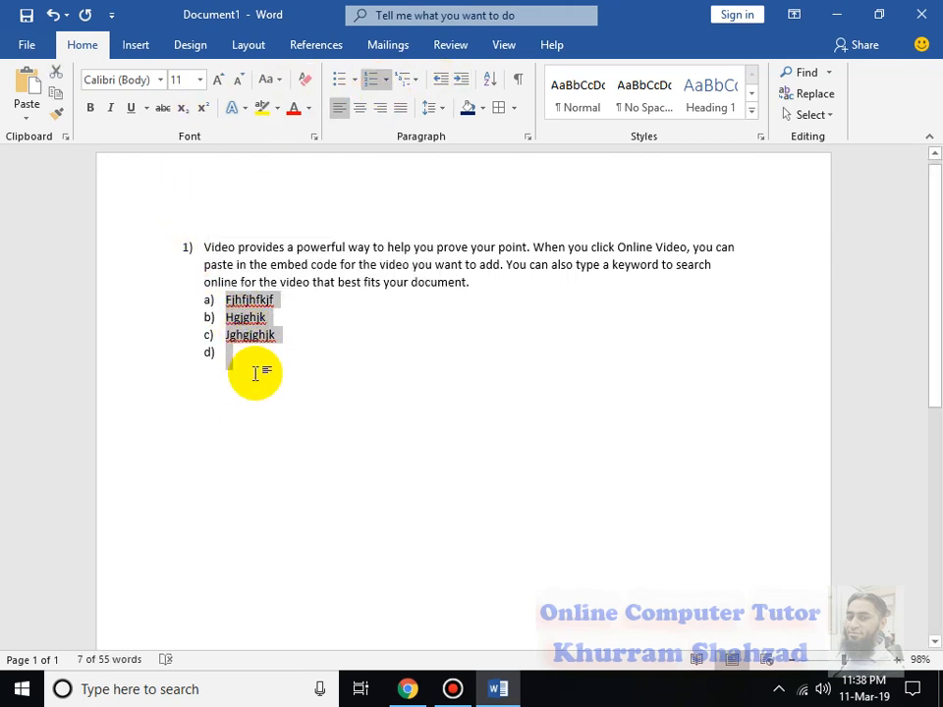
pyautogui.click(389, 78)
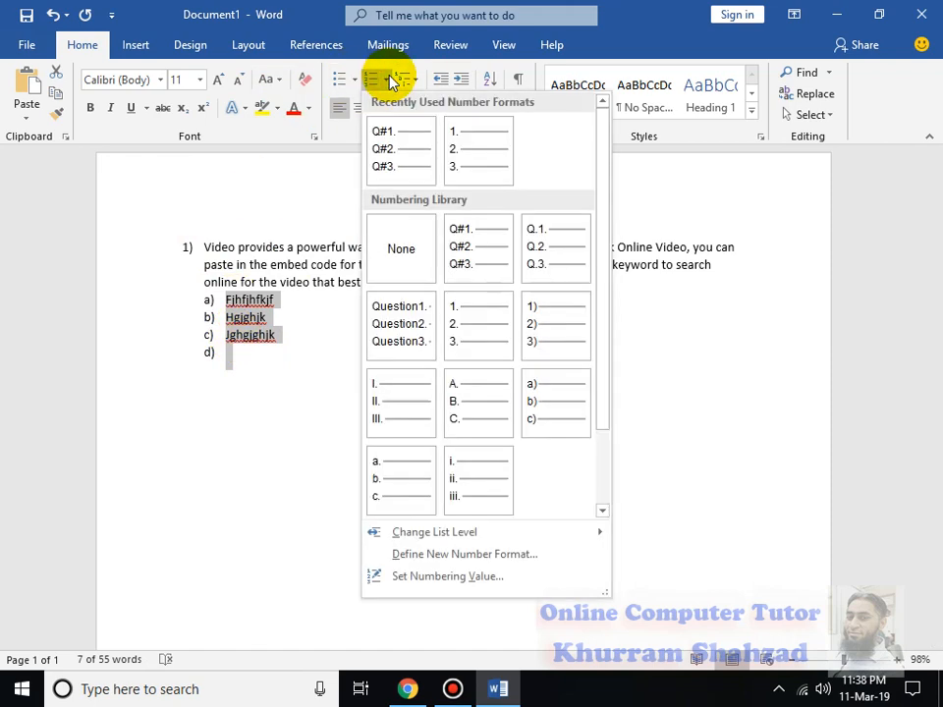
pyautogui.click(456, 563)
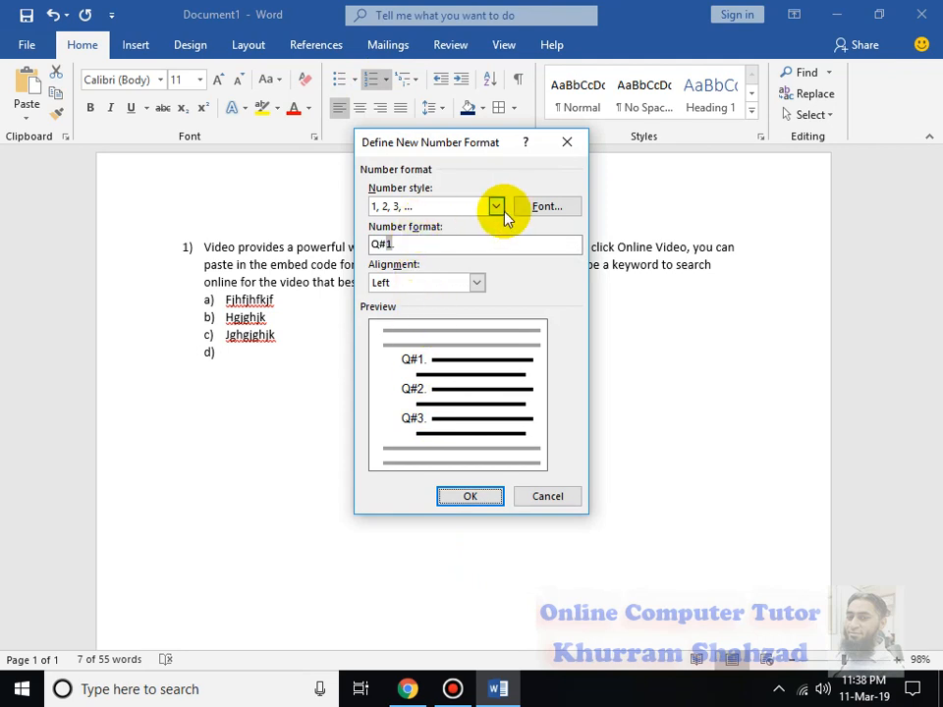
pyautogui.click(496, 206)
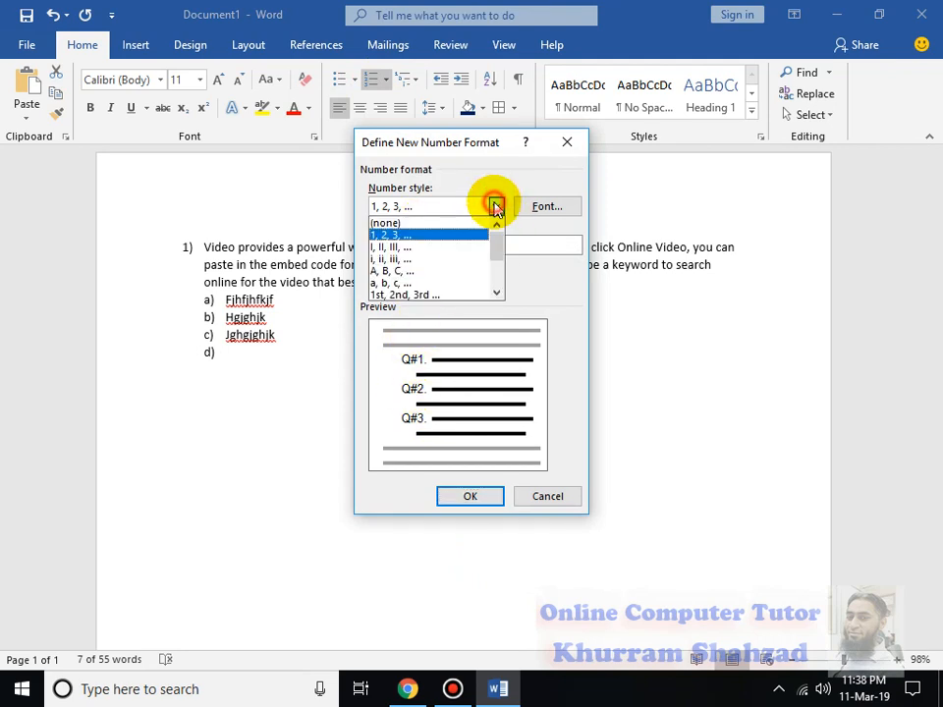
pyautogui.click(543, 493)
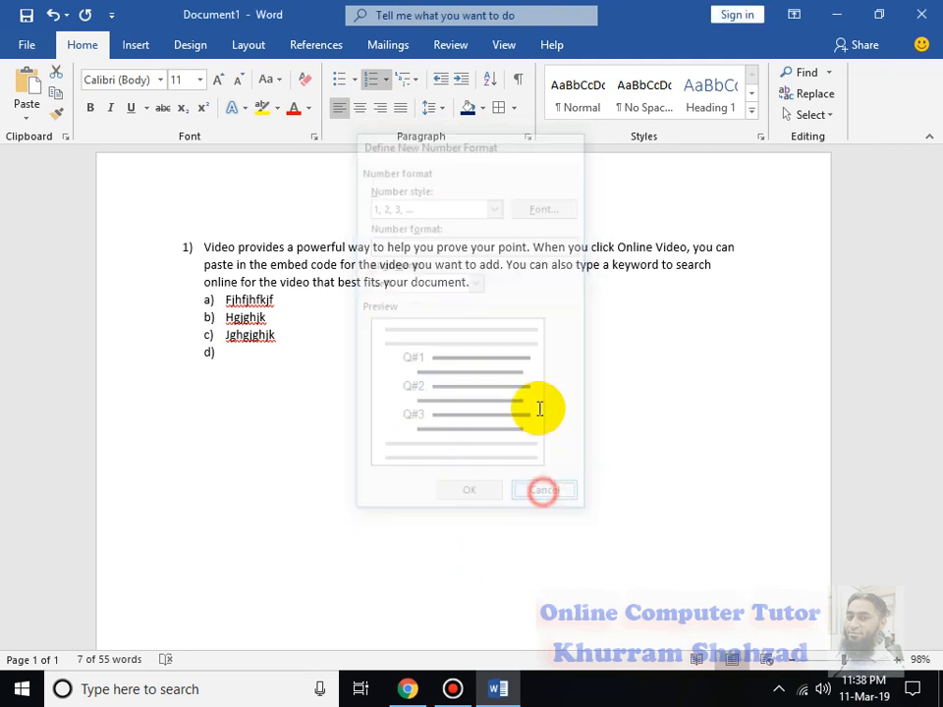
# - Define a new multilevel list whose level 2 uses the i, ii, iii number style for the selected sub-items
pyautogui.click(414, 83)
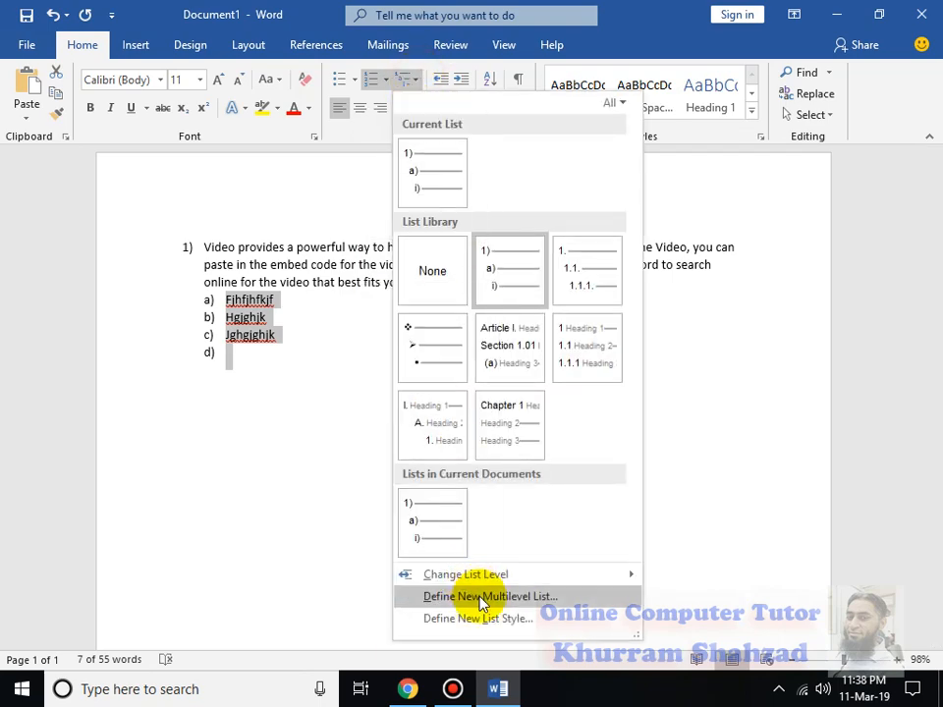
pyautogui.click(432, 596)
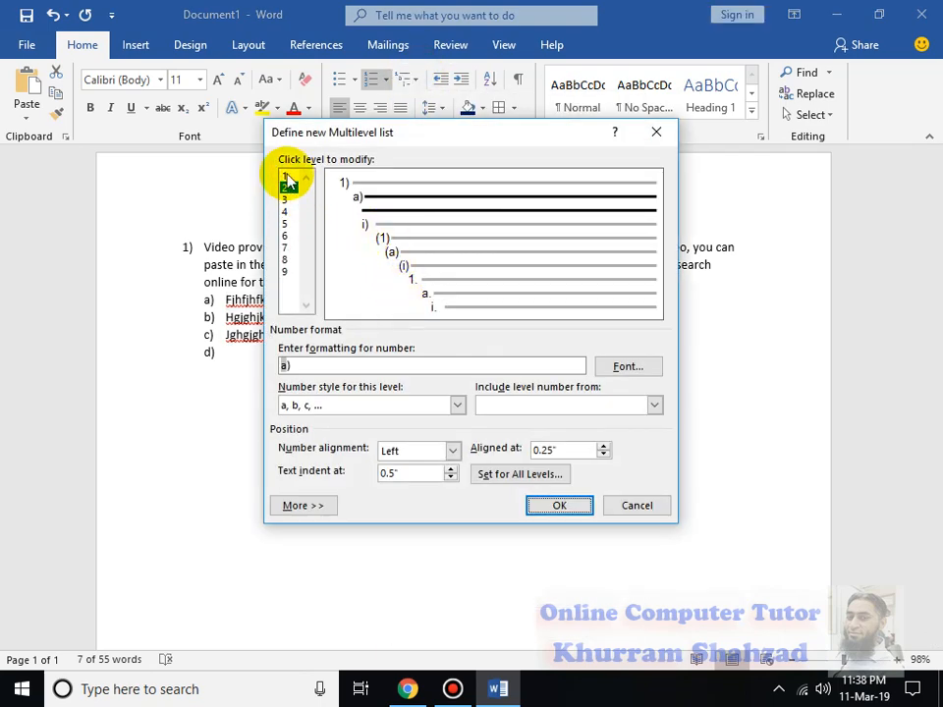
pyautogui.moveTo(396, 138); pyautogui.dragTo(535, 67)
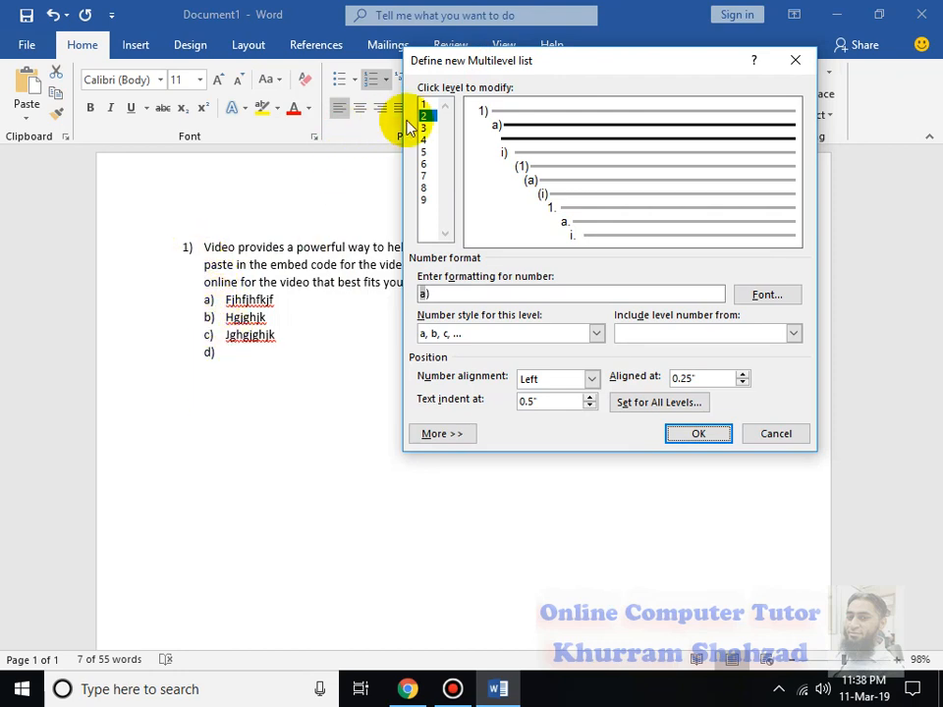
pyautogui.click(595, 334)
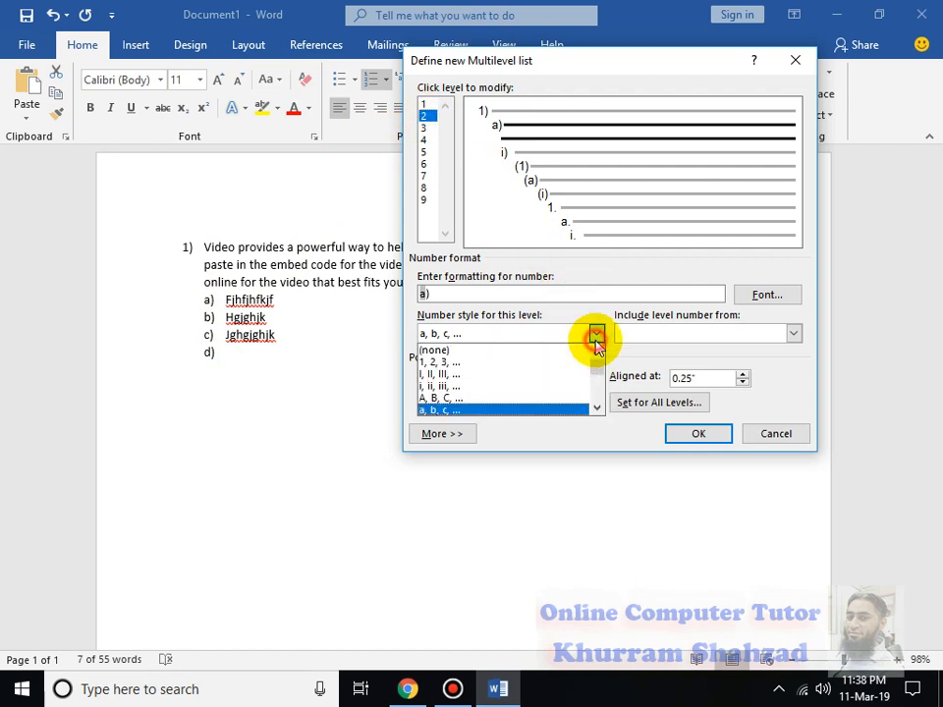
pyautogui.click(511, 386)
pyautogui.click(698, 433)
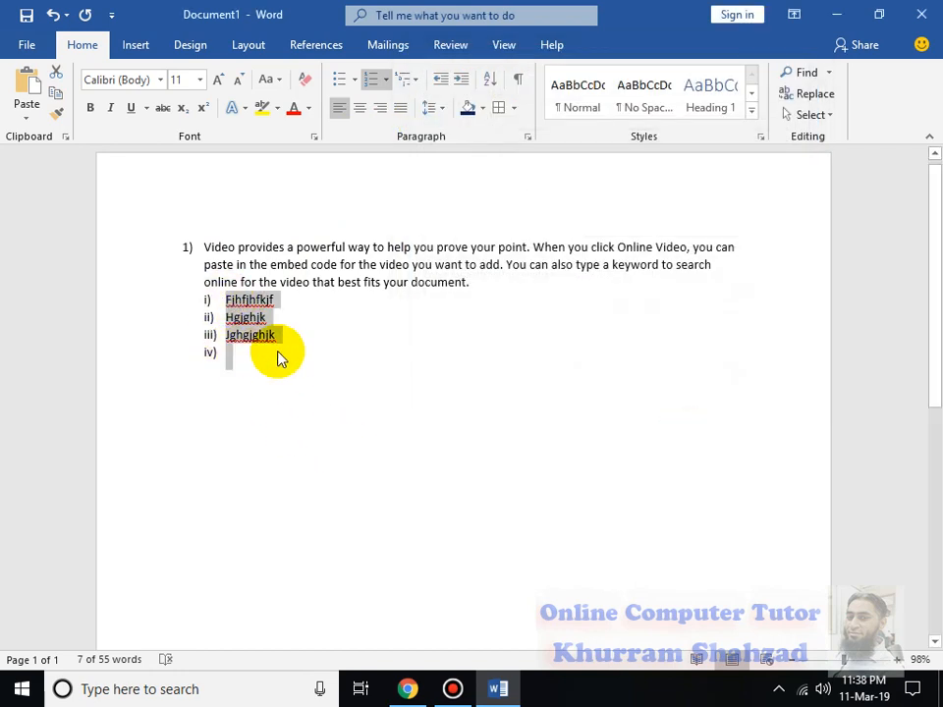
# - Promote the empty sub-item at the list's end to the first level as item 2
pyautogui.click(260, 357)
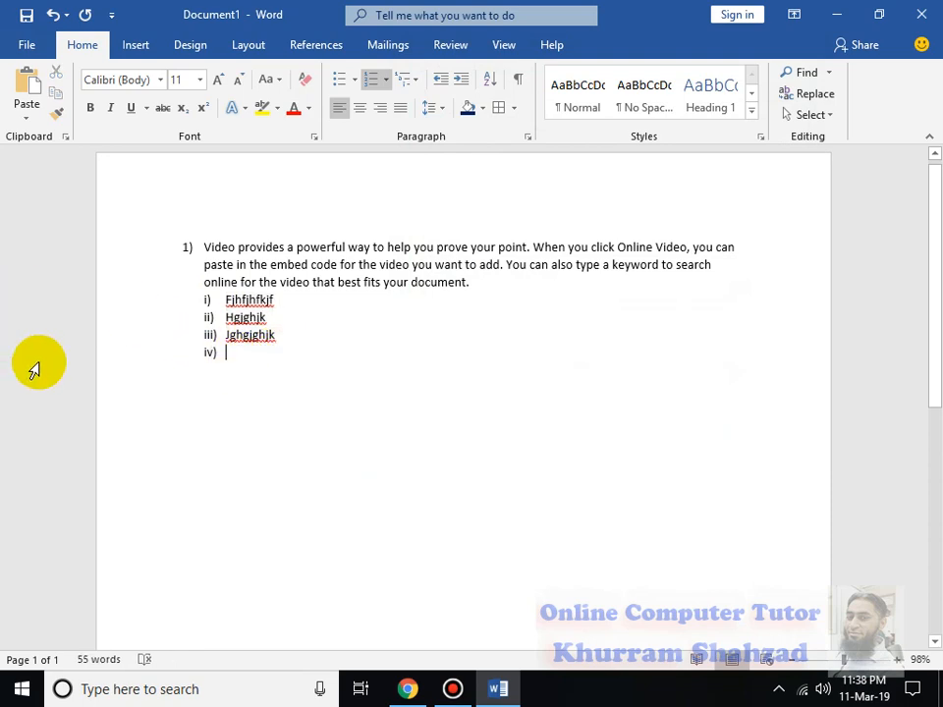
pyautogui.click(437, 82)
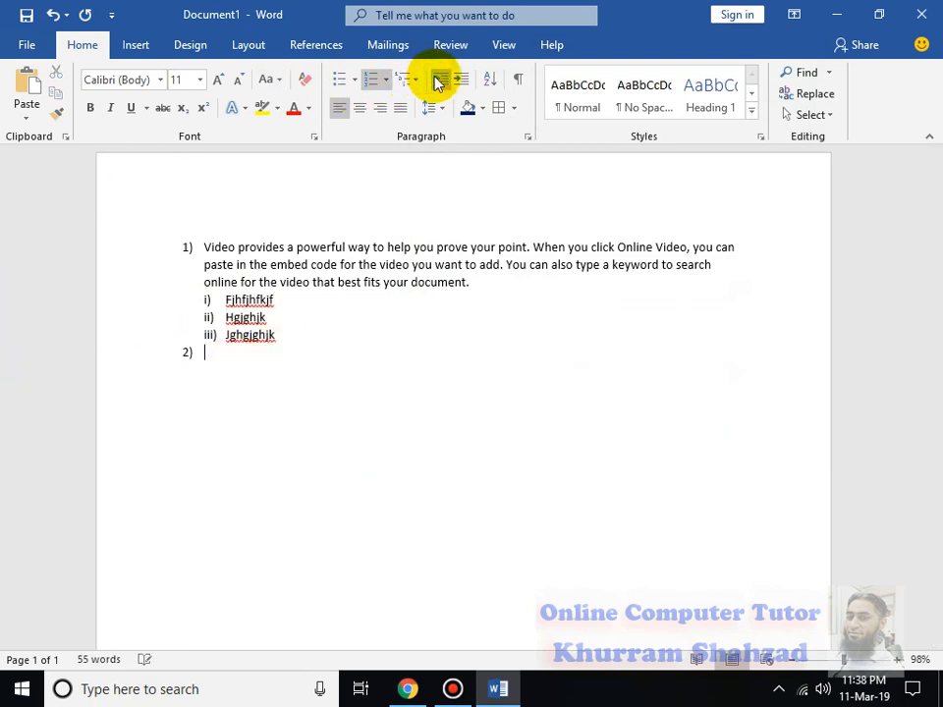
# - Try to generate sample text in item 2 with "=rand(1)", clear it, and recreate the empty first-level item
pyautogui.write('=')
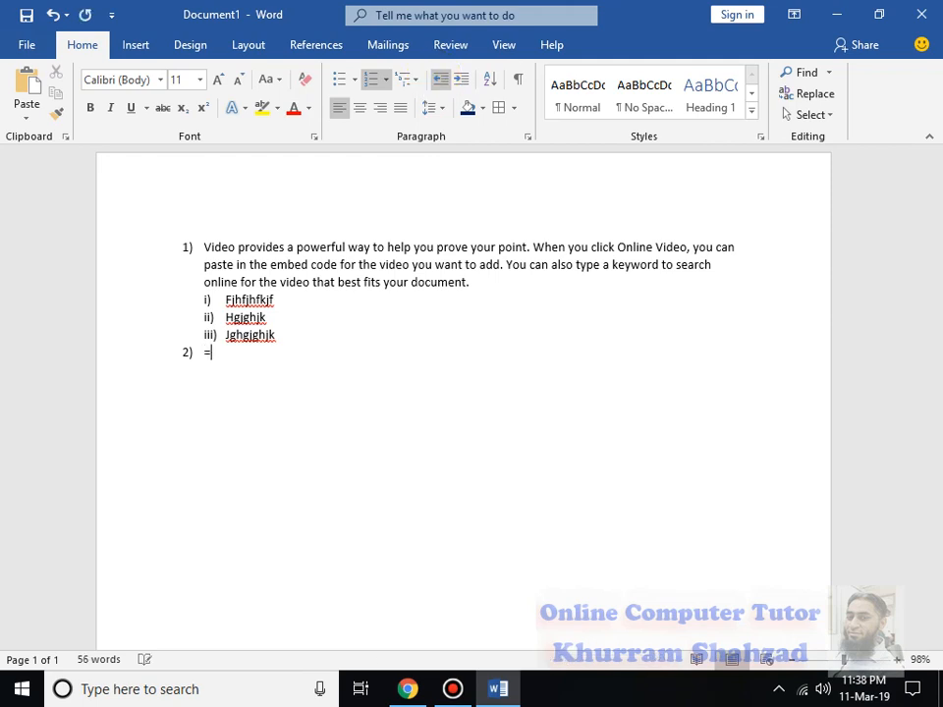
pyautogui.write('rand(1)')
pyautogui.hotkey('shift', 'Left')
pyautogui.hotkey('shift', 'Down')
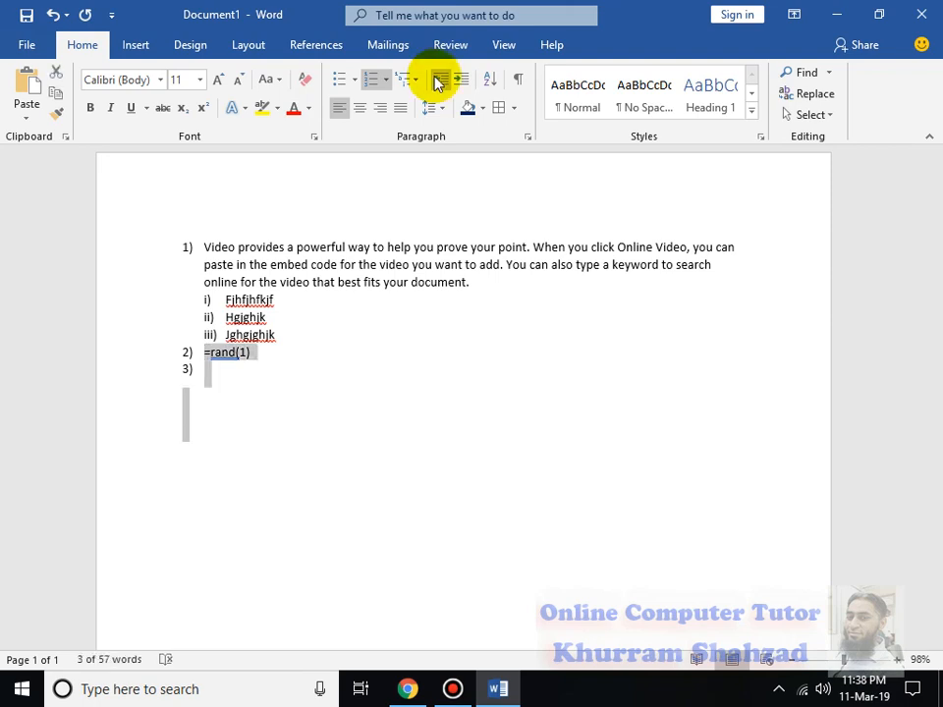
pyautogui.press('BackSpace')
pyautogui.press('BackSpace')
pyautogui.press('Return')
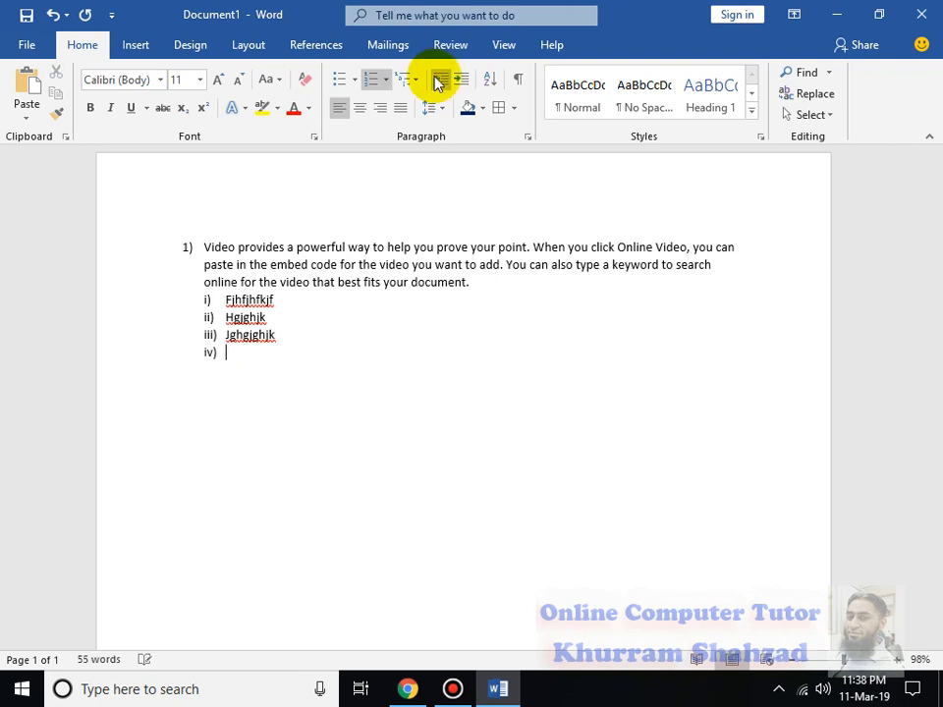
pyautogui.click(438, 81)
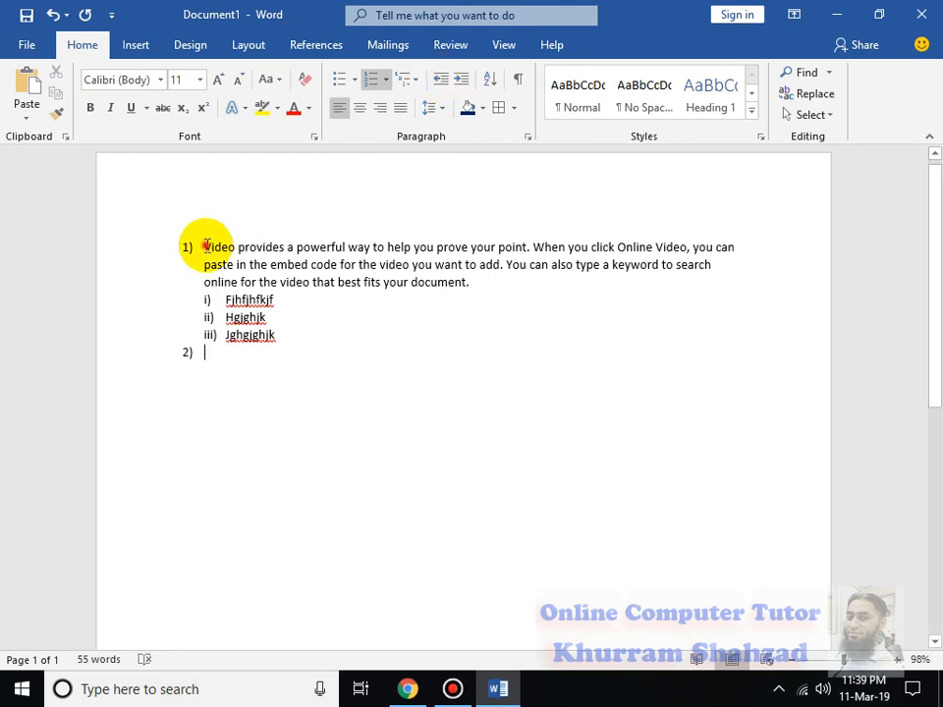
# - Copy the "Video provides a powerful way" paragraph from item 1 into the empty item 2
pyautogui.moveTo(204, 246); pyautogui.dragTo(499, 280)
pyautogui.hotkey('ctrl', 'c')
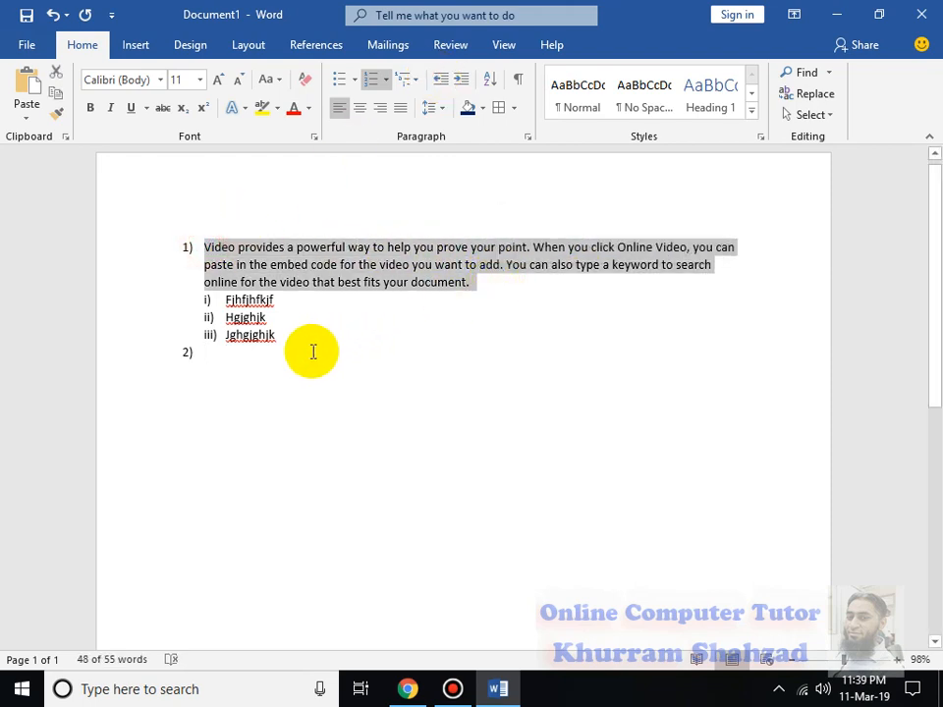
pyautogui.click(258, 366)
pyautogui.click(245, 353)
pyautogui.hotkey('ctrl', 'v')
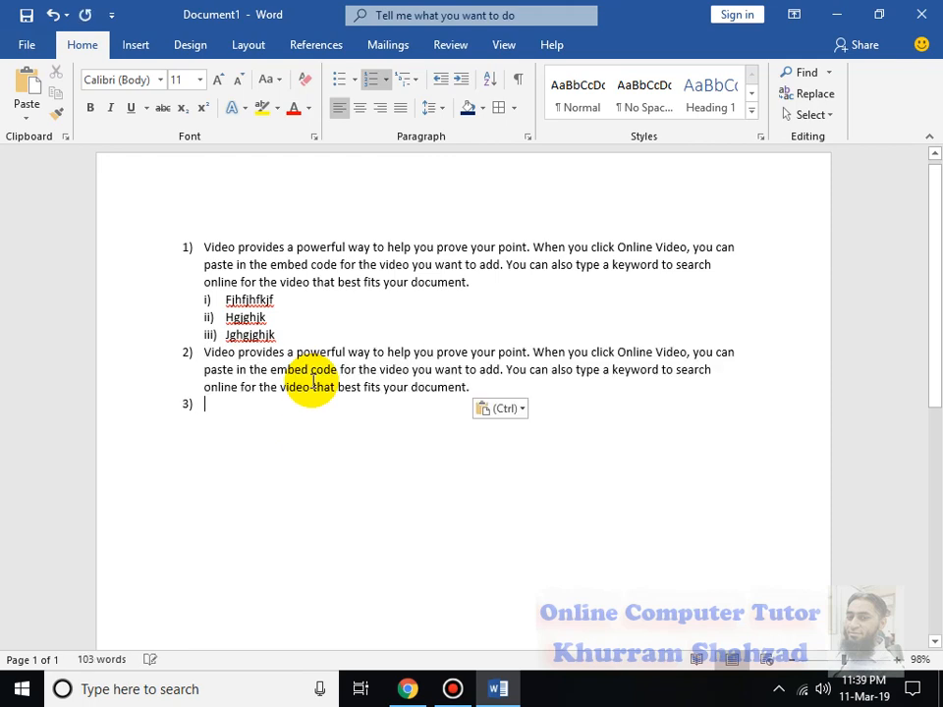
# - Add the sub-item "Gdfgfgfhdghjdf'" with nested items "Gjhgjhghj" and "Jhkjhkj" under item 2, and promote the following empty item to the first level
pyautogui.press('Tab')
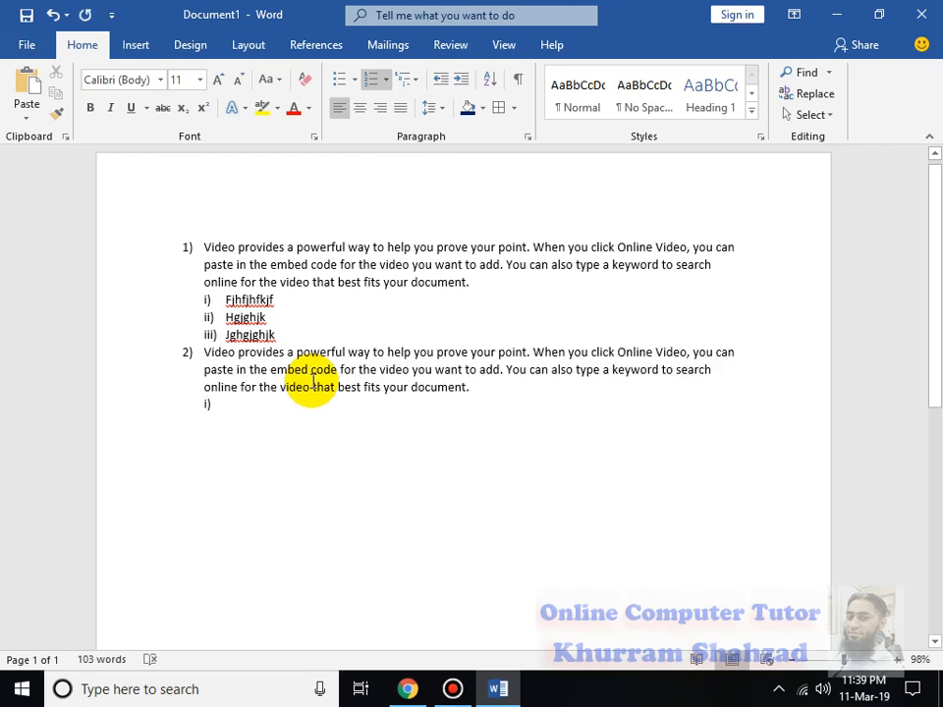
pyautogui.write("gdfgfgfhdghjdf'")
pyautogui.press('Return')
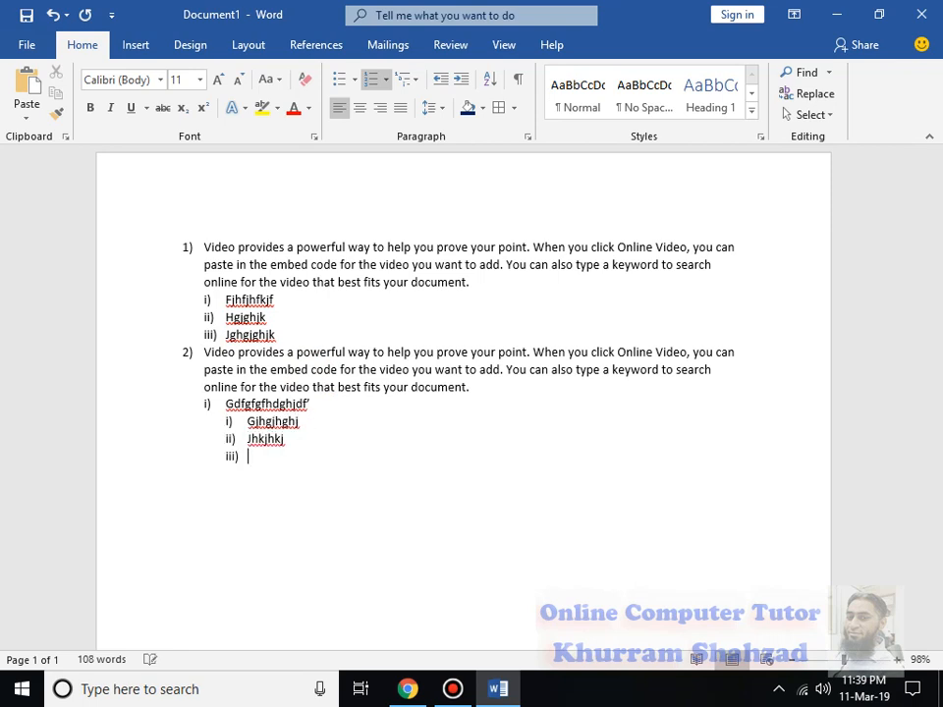
pyautogui.click(439, 79)
pyautogui.click(440, 79)
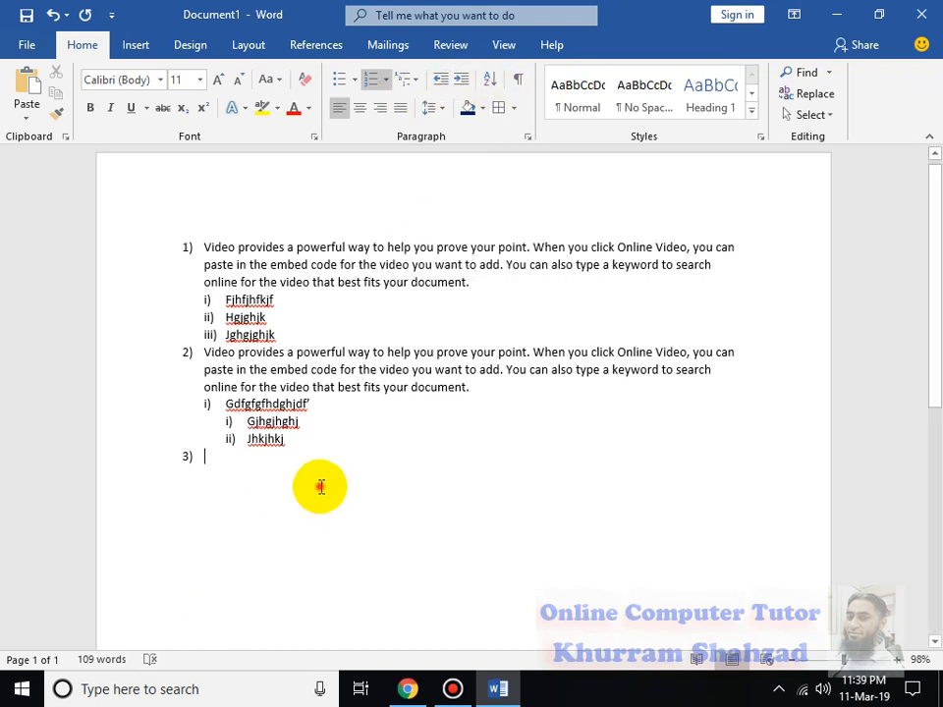
# - Select the whole list and sort its paragraphs by text in descending order
pyautogui.hotkey('ctrl', 'a')
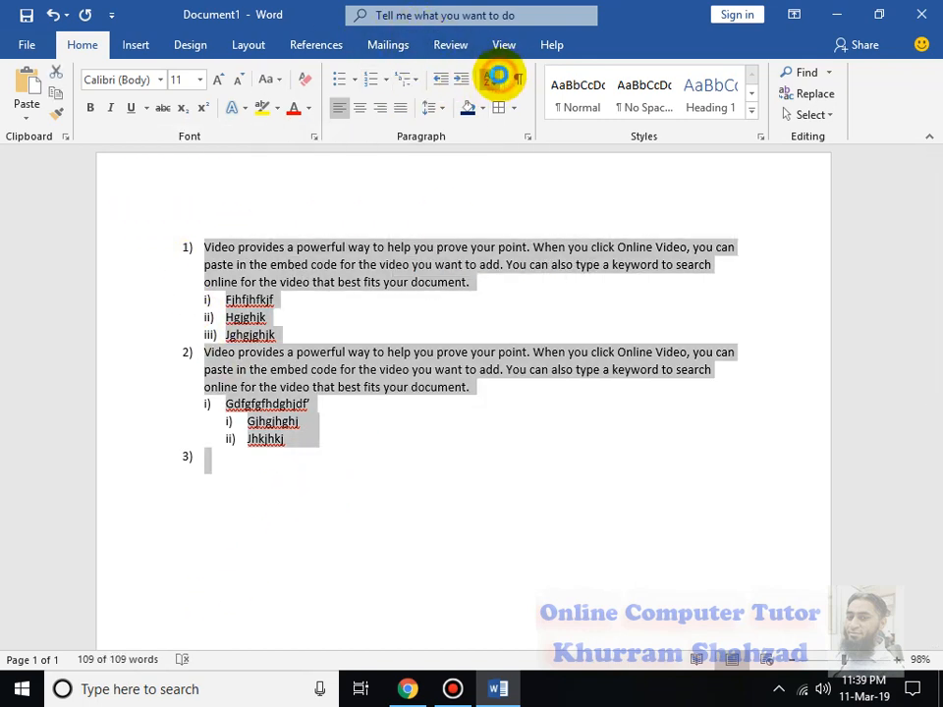
pyautogui.click(494, 79)
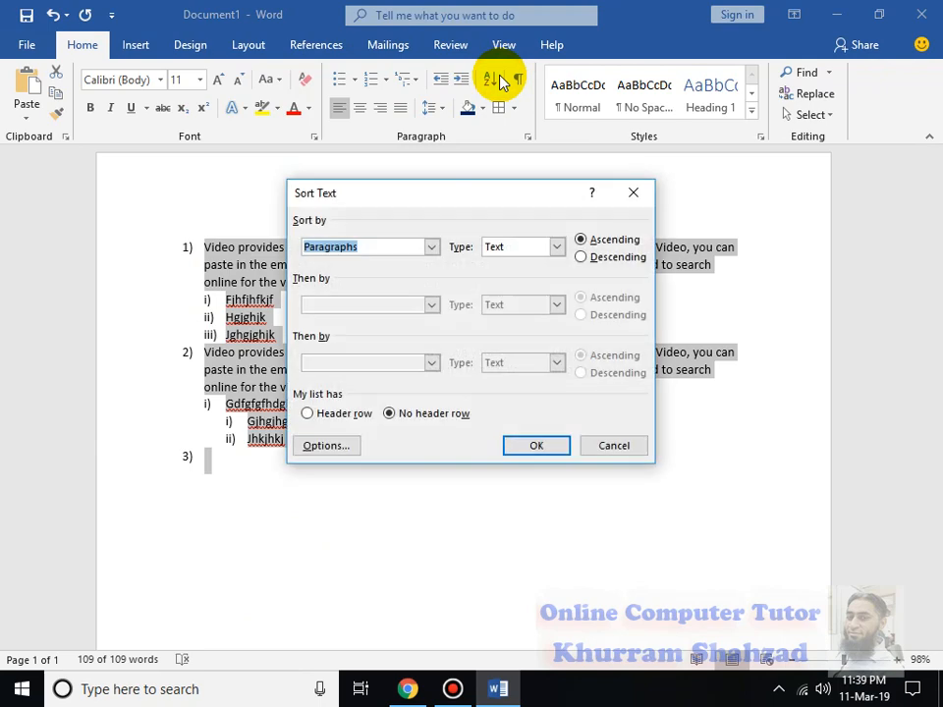
pyautogui.click(581, 257)
pyautogui.click(546, 440)
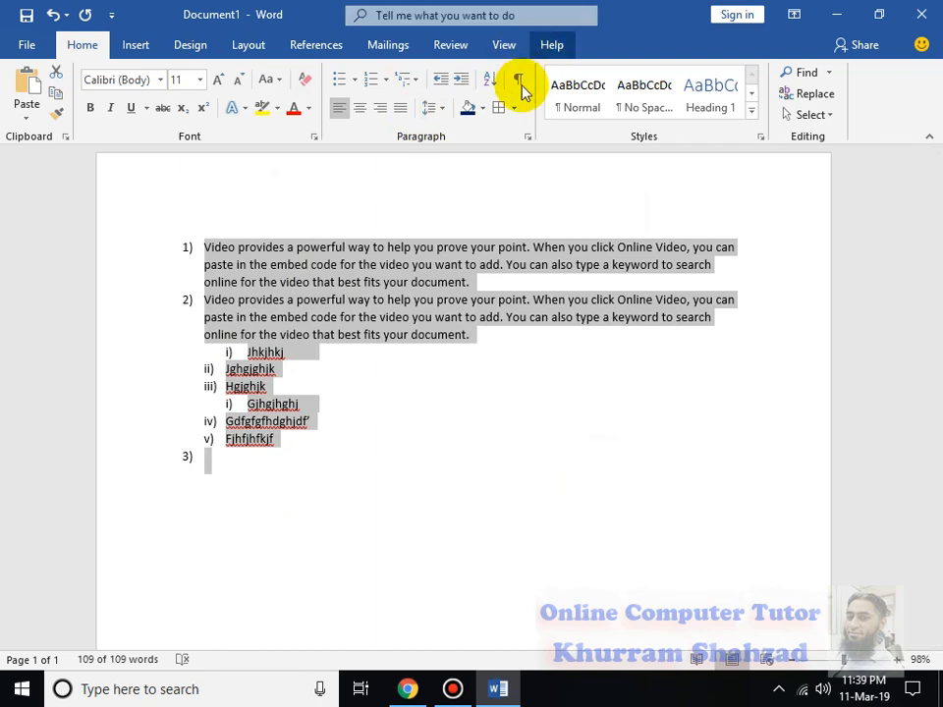
# - Sort the selected list paragraphs by text in ascending order
pyautogui.click(490, 81)
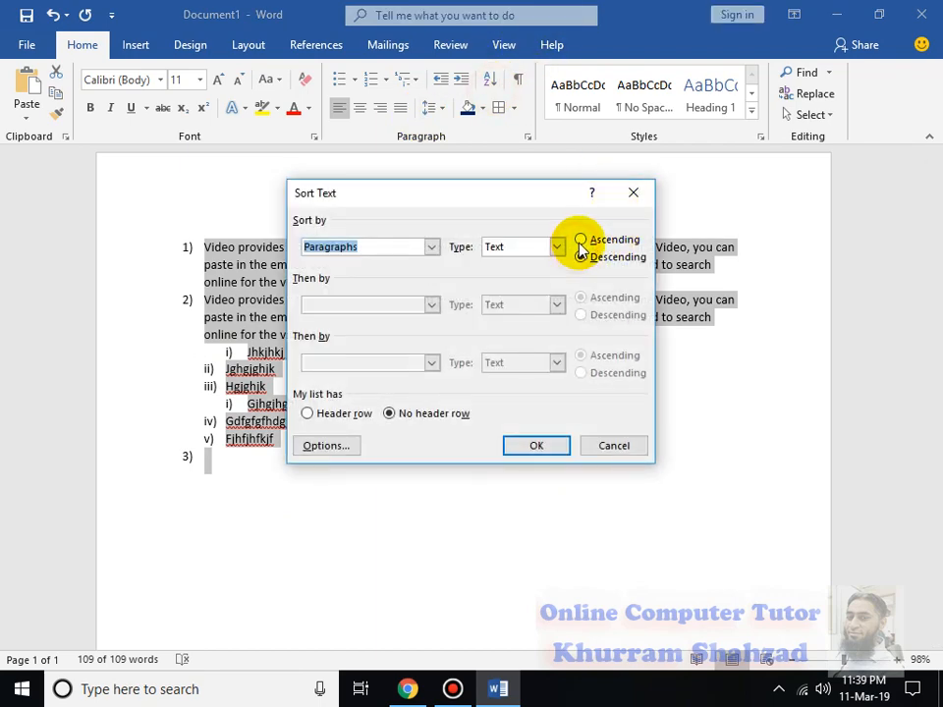
pyautogui.click(581, 239)
pyautogui.click(538, 445)
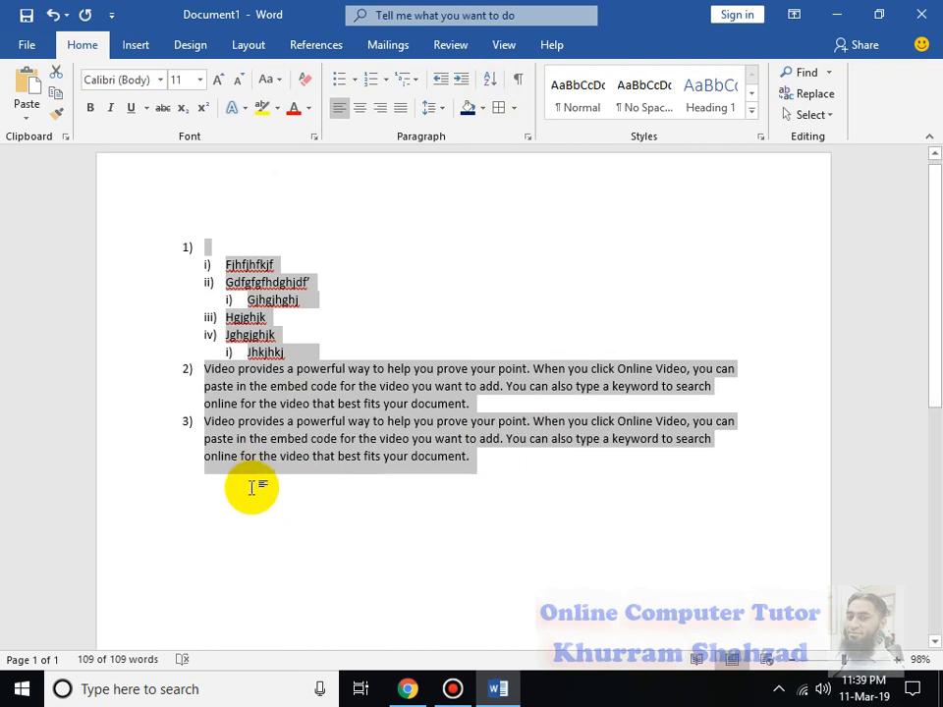
# - Sort the selected paragraphs by text back into descending order
pyautogui.click(487, 78)
pyautogui.click(582, 257)
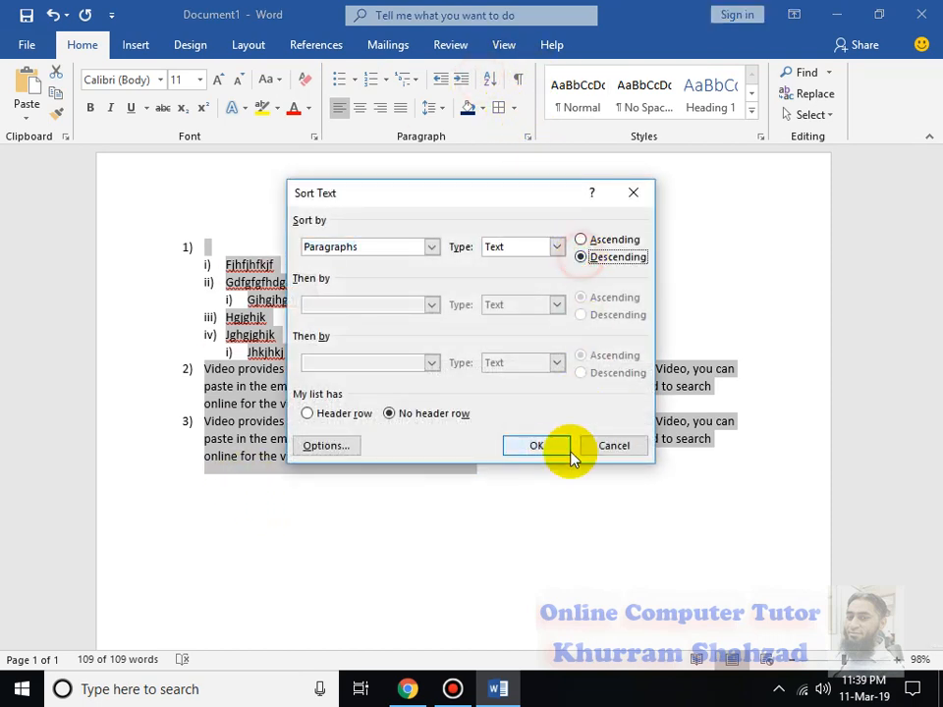
pyautogui.click(554, 447)
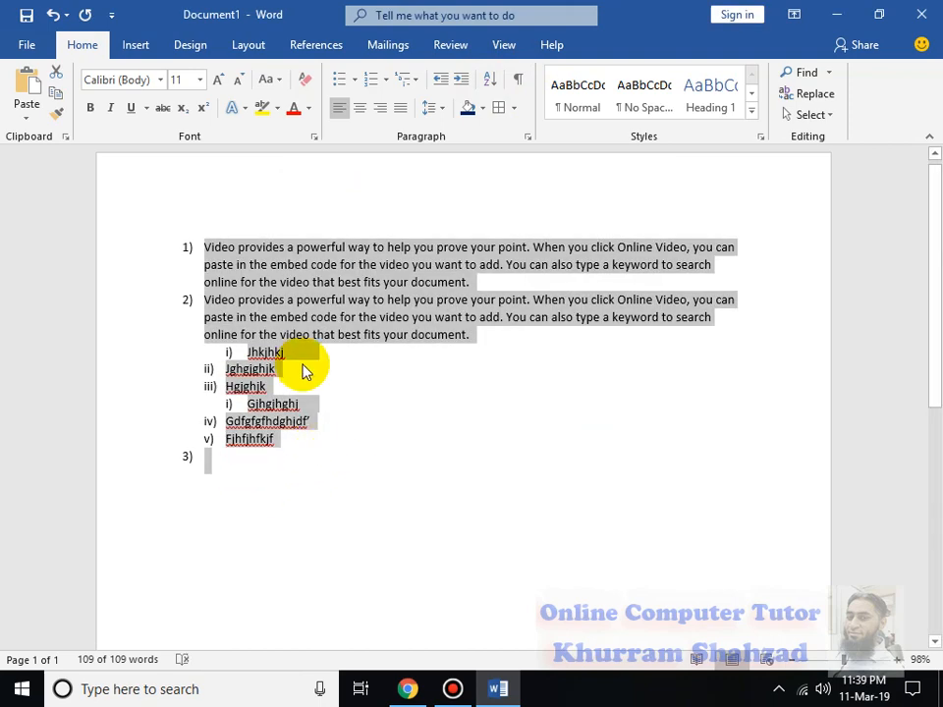
# - Show the formatting marks and add an extra space between "provides" and "a" in item 1
pyautogui.click(519, 81)
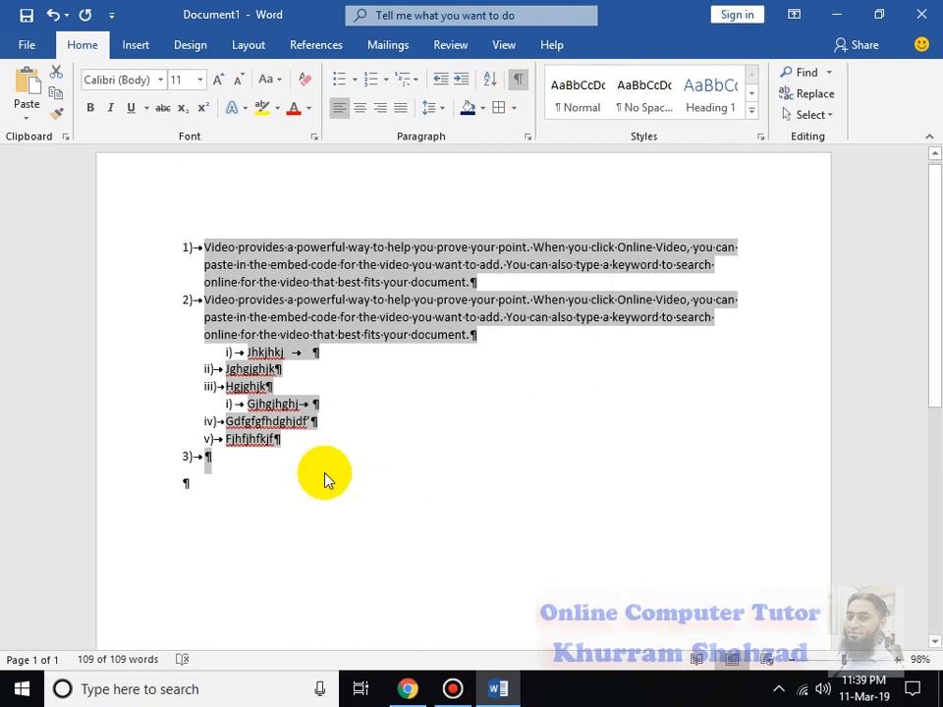
pyautogui.click(853, 659)
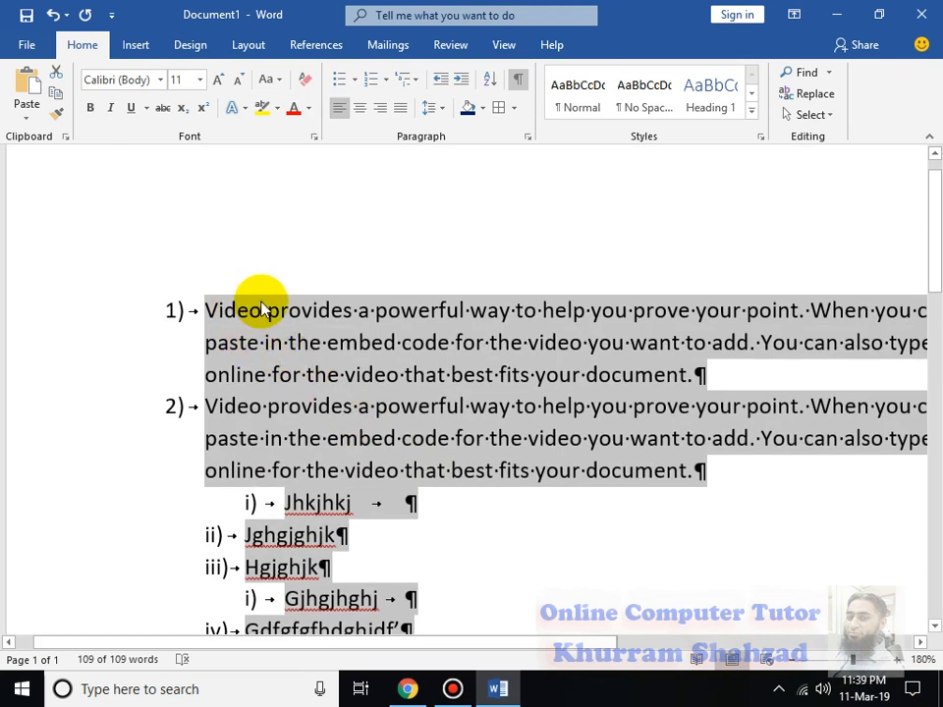
pyautogui.click(366, 314)
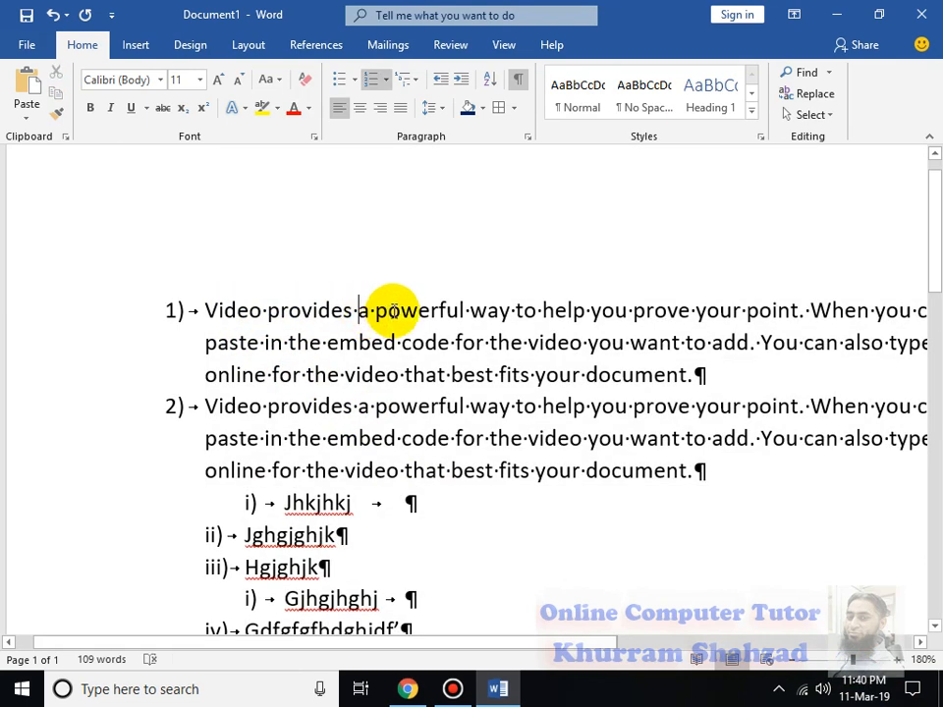
pyautogui.click(430, 406)
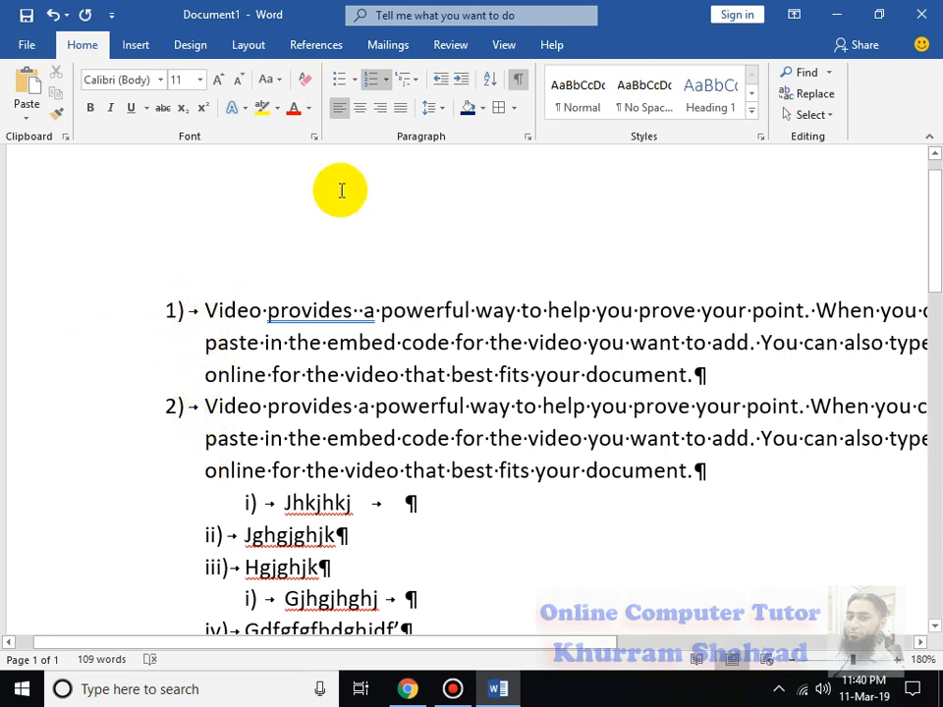
# - Inspect the paragraph mark at the end of item 1 and hide the formatting marks
pyautogui.click(695, 373)
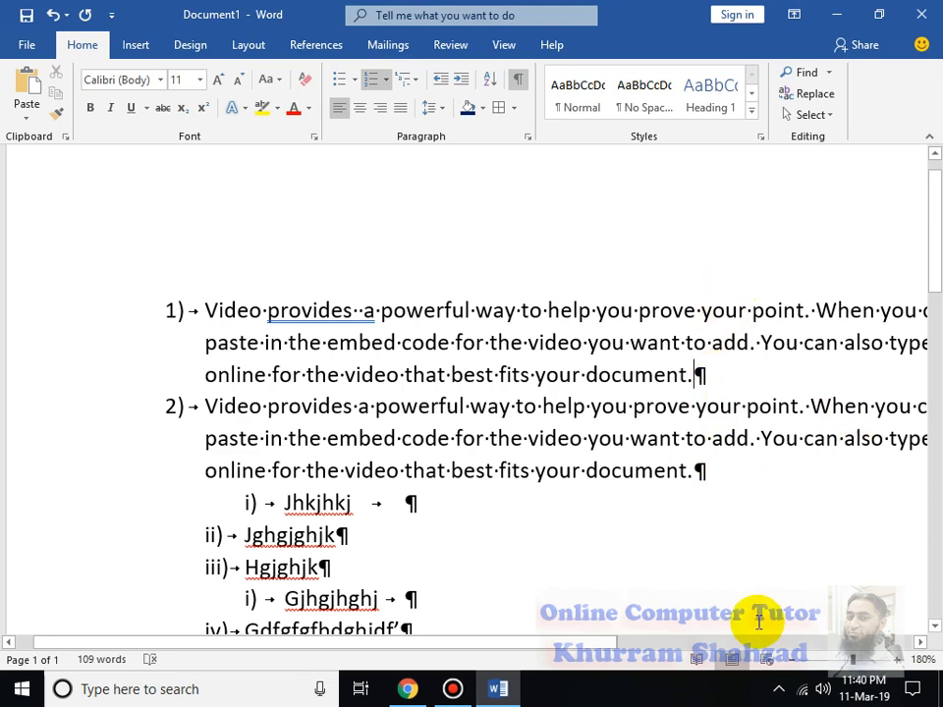
pyautogui.moveTo(602, 642); pyautogui.dragTo(590, 536)
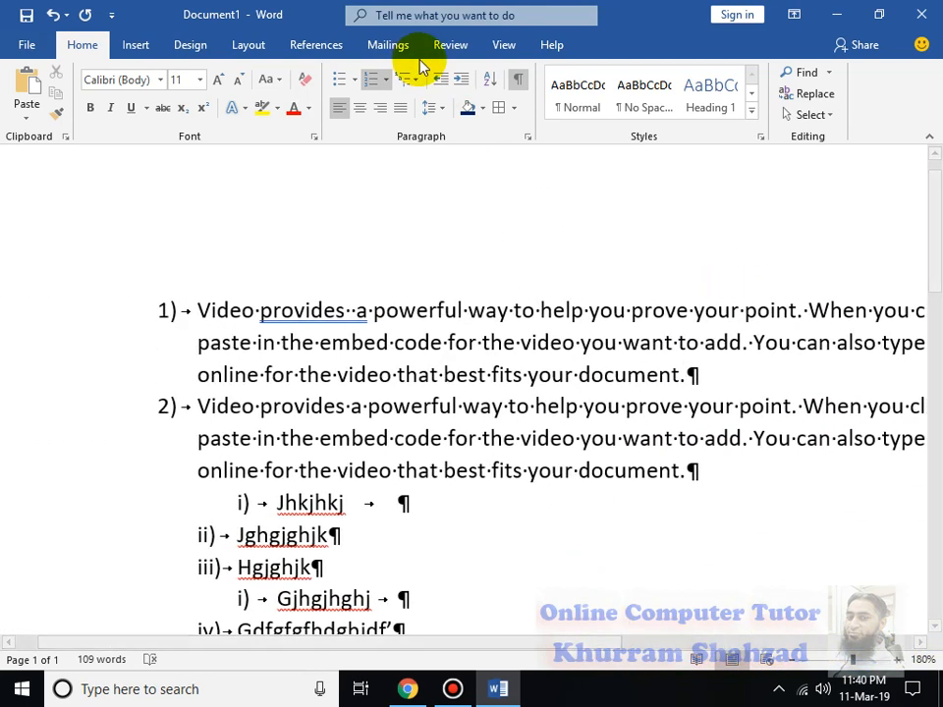
pyautogui.click(519, 81)
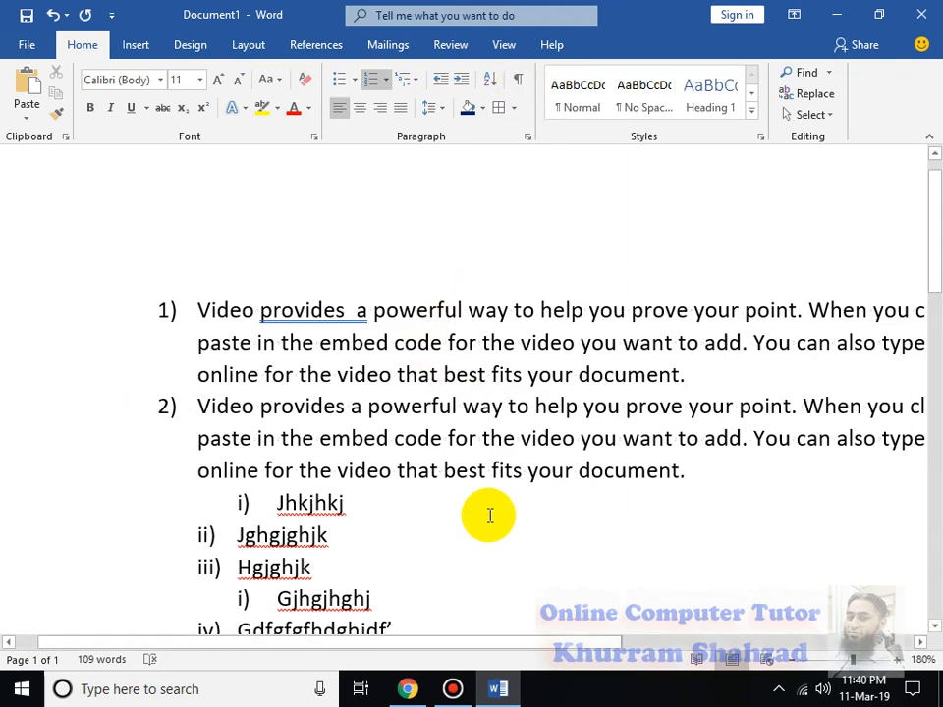
# - Delete the entire document content and generate fresh sample paragraphs with "=rand()"
pyautogui.hotkey('ctrl', 'a')
pyautogui.press('Delete')
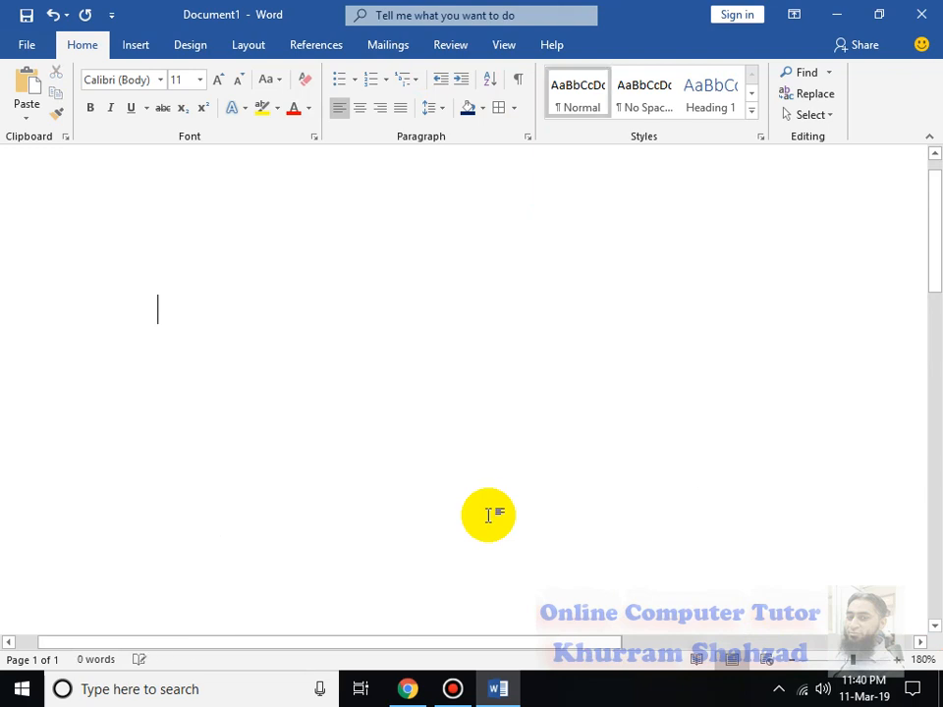
pyautogui.write('=ran')
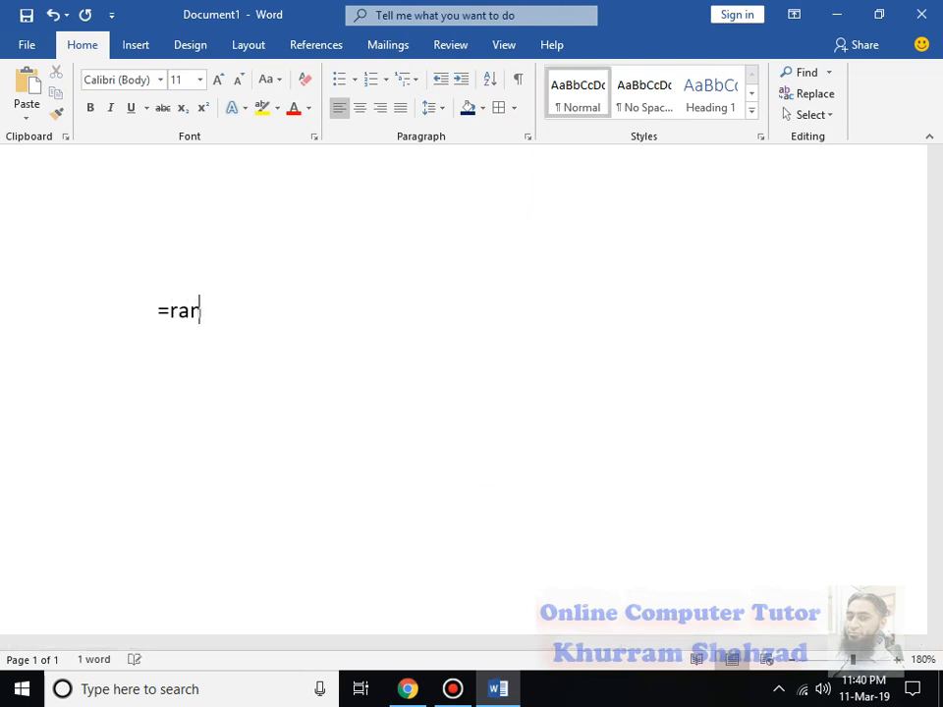
pyautogui.write('d()')
pyautogui.press('Return')
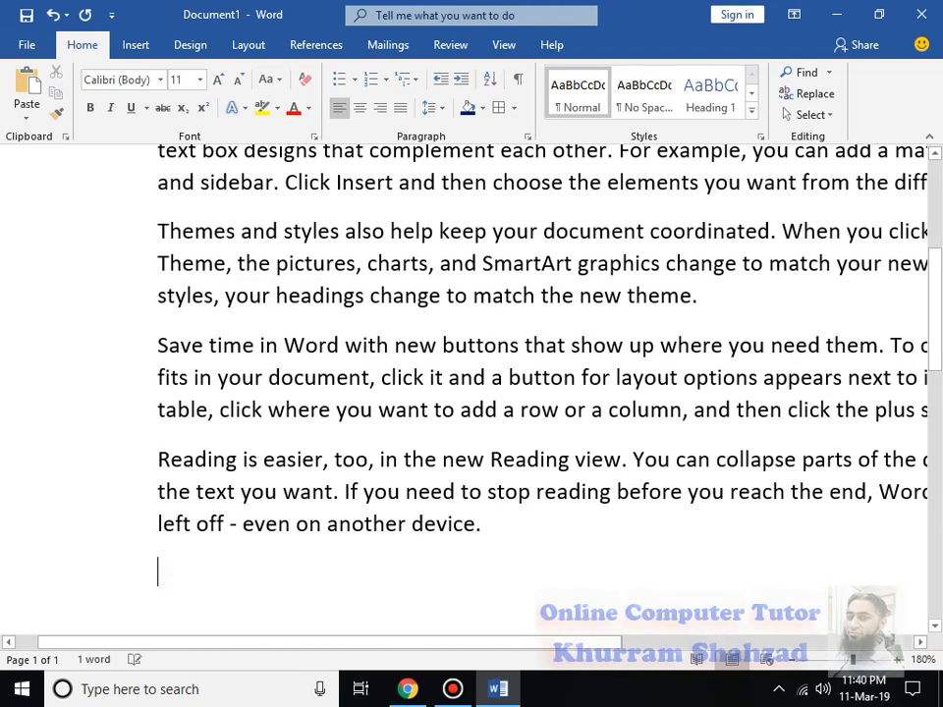
pyautogui.moveTo(850, 658); pyautogui.dragTo(841, 665)
# - Apply the Heading 1 style to the word "Video" at the start of the first paragraph
pyautogui.click(191, 252)
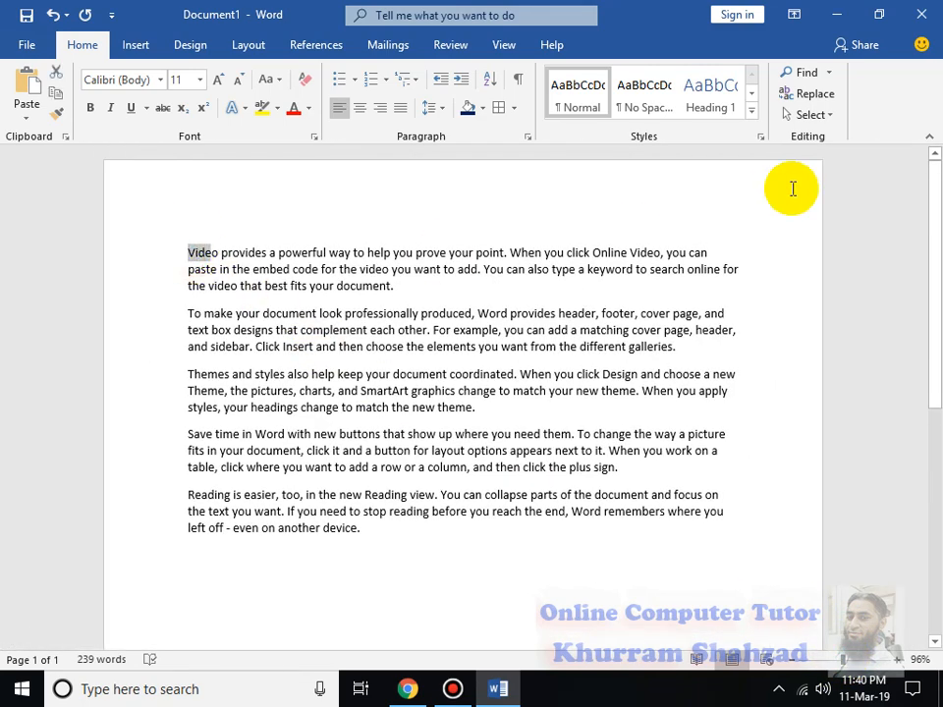
pyautogui.hotkey('shift', 'Right')
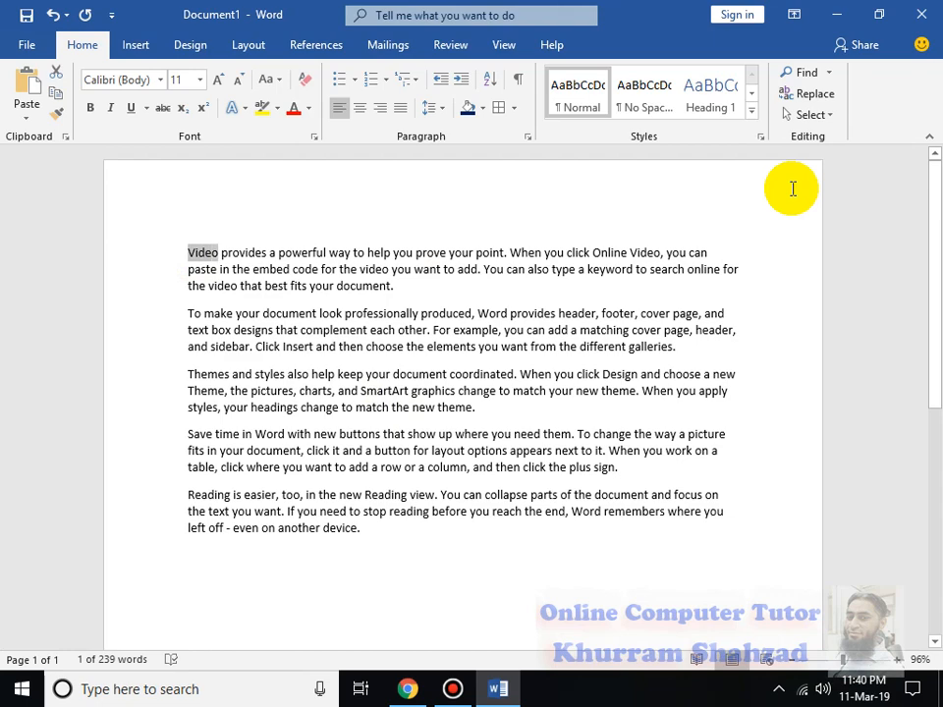
pyautogui.click(751, 115)
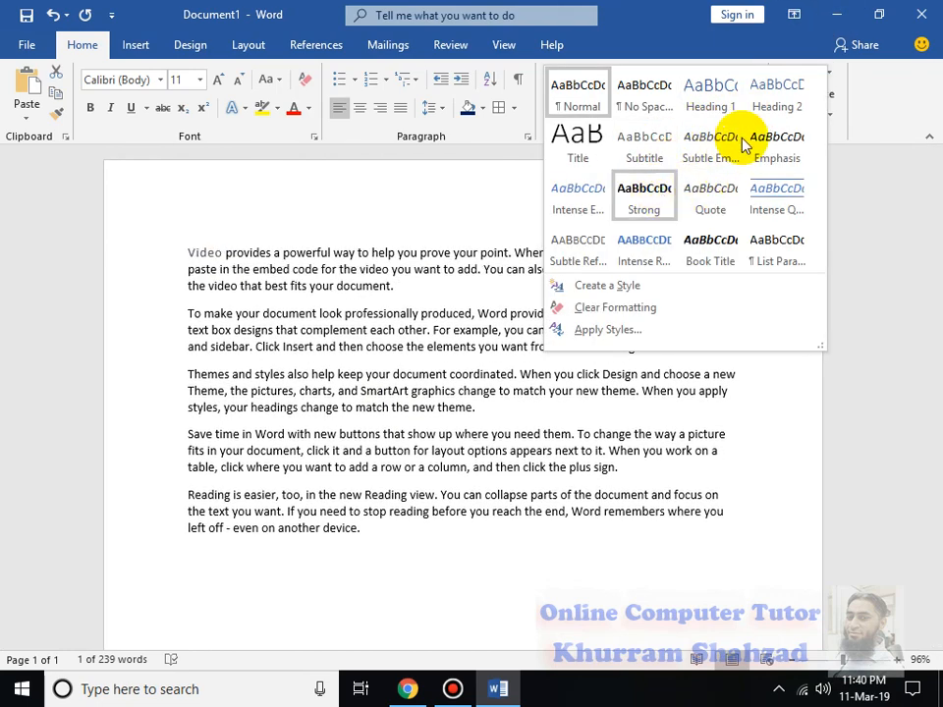
pyautogui.click(714, 99)
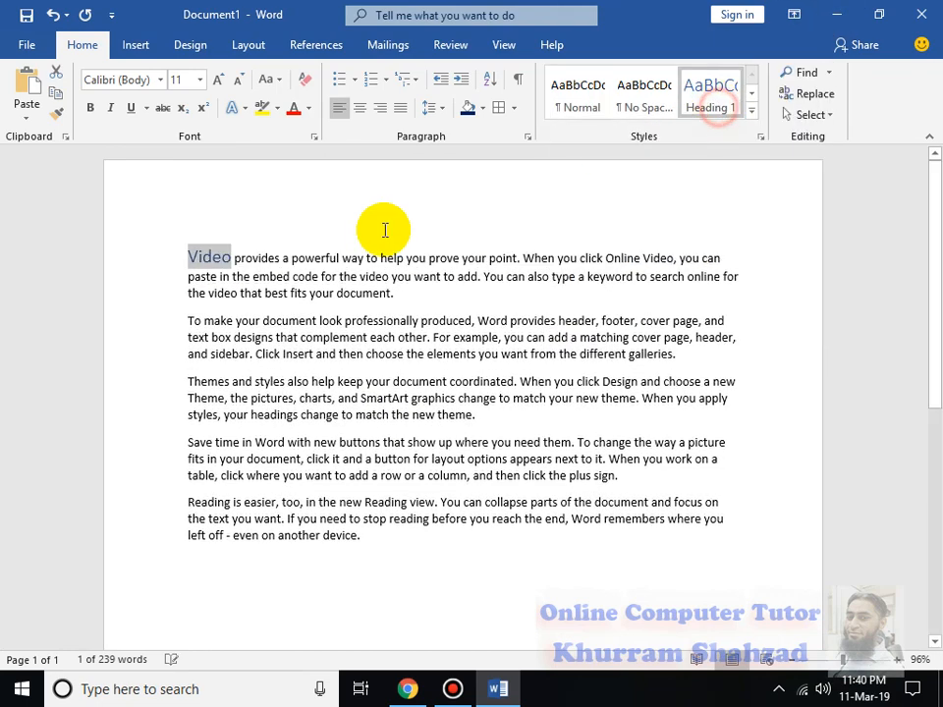
# - Format the word "Video" with size 28, red font colour and the Brush Script Std font
pyautogui.click(218, 79)
pyautogui.click(218, 79)
pyautogui.click(218, 79)
pyautogui.click(218, 79)
pyautogui.click(218, 79)
pyautogui.click(218, 78)
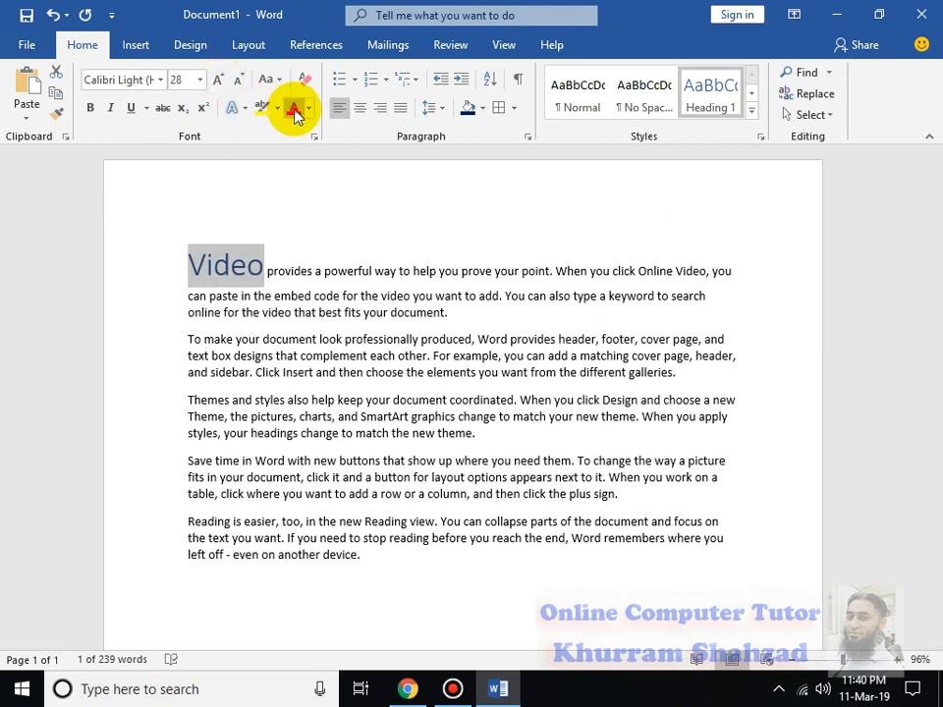
pyautogui.click(160, 79)
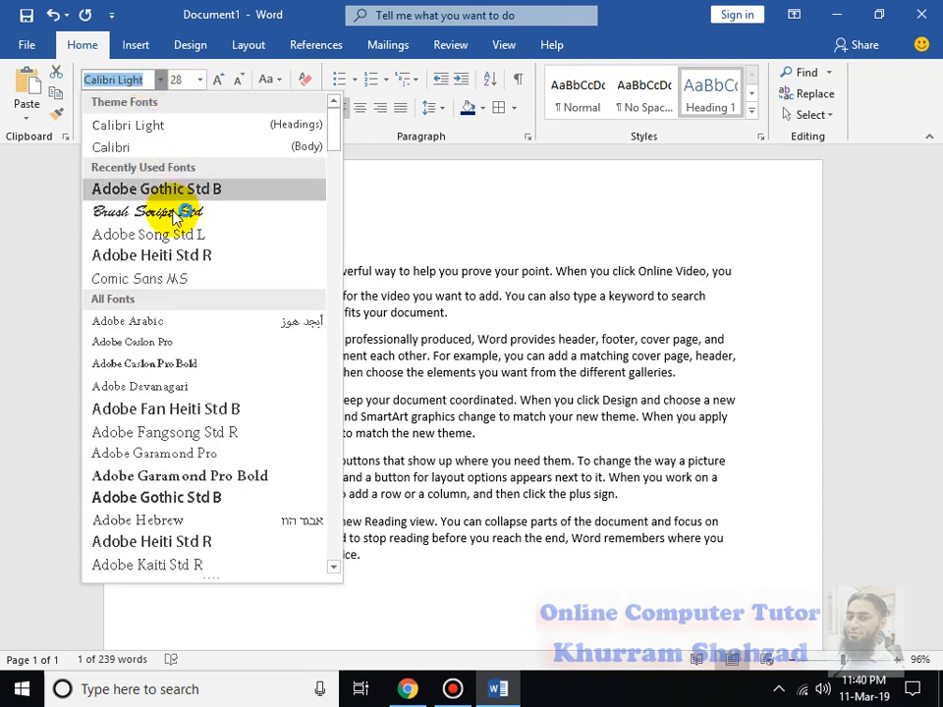
pyautogui.click(184, 216)
pyautogui.click(181, 337)
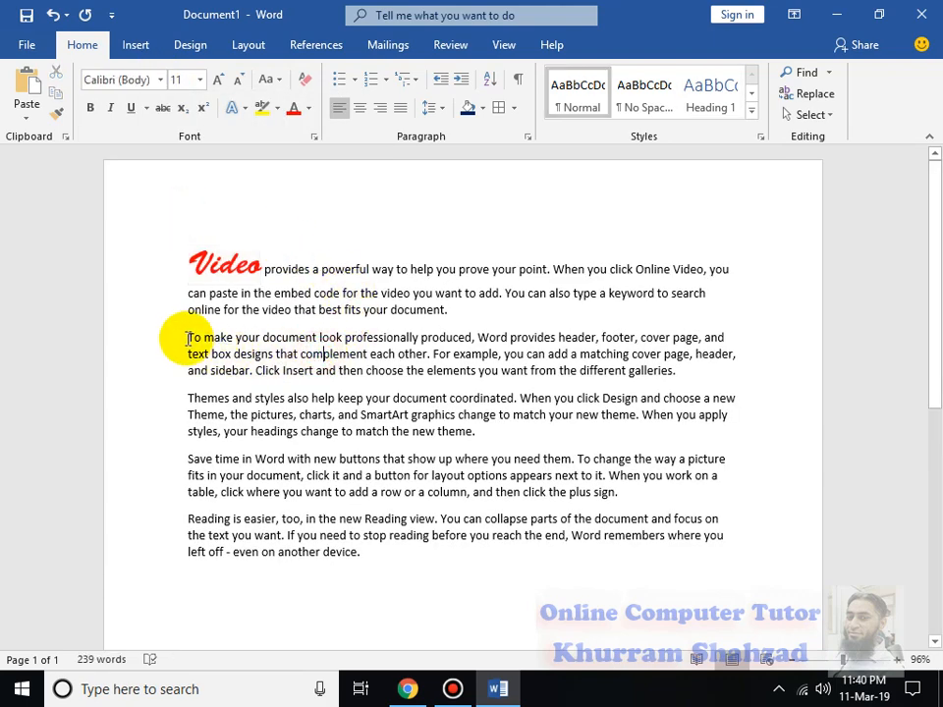
# - Apply the Heading 1 style and red font colour to "To make" at the start of the second paragraph
pyautogui.moveTo(223, 334); pyautogui.dragTo(235, 337)
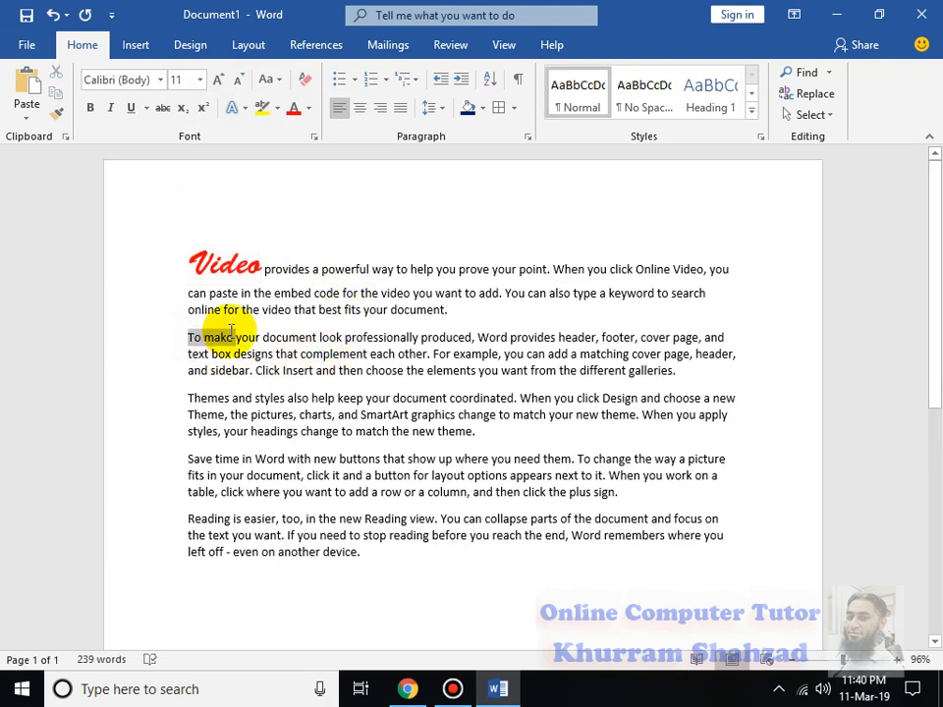
pyautogui.click(695, 93)
pyautogui.click(291, 108)
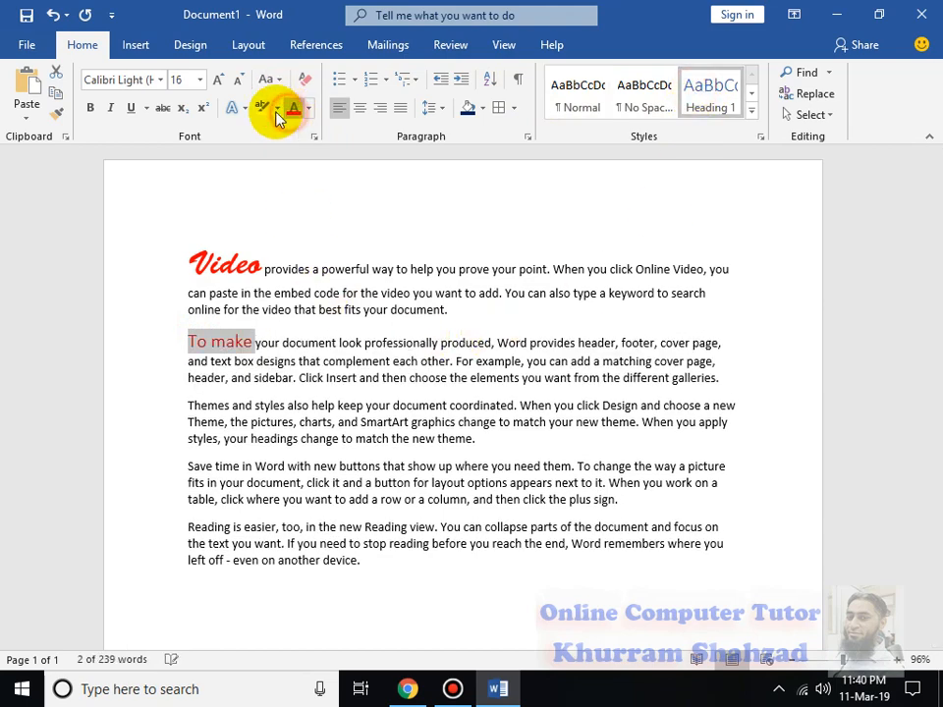
# - Set the words "To make" in the Adobe Gothic Std B font at size 20
pyautogui.click(200, 81)
pyautogui.click(159, 81)
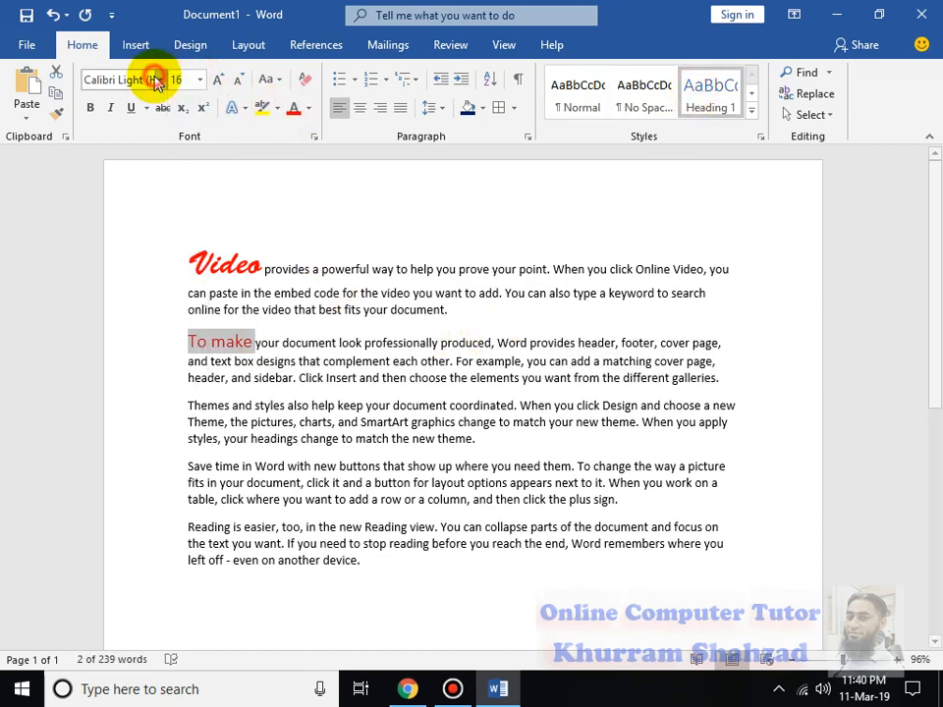
pyautogui.click(162, 81)
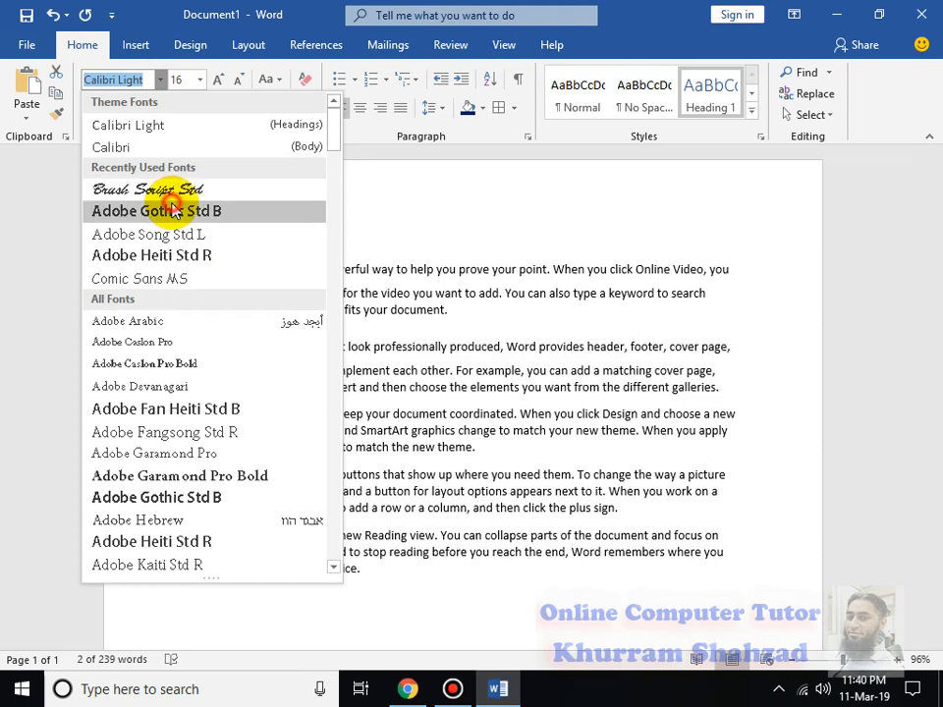
pyautogui.click(166, 209)
pyautogui.click(219, 79)
pyautogui.click(219, 79)
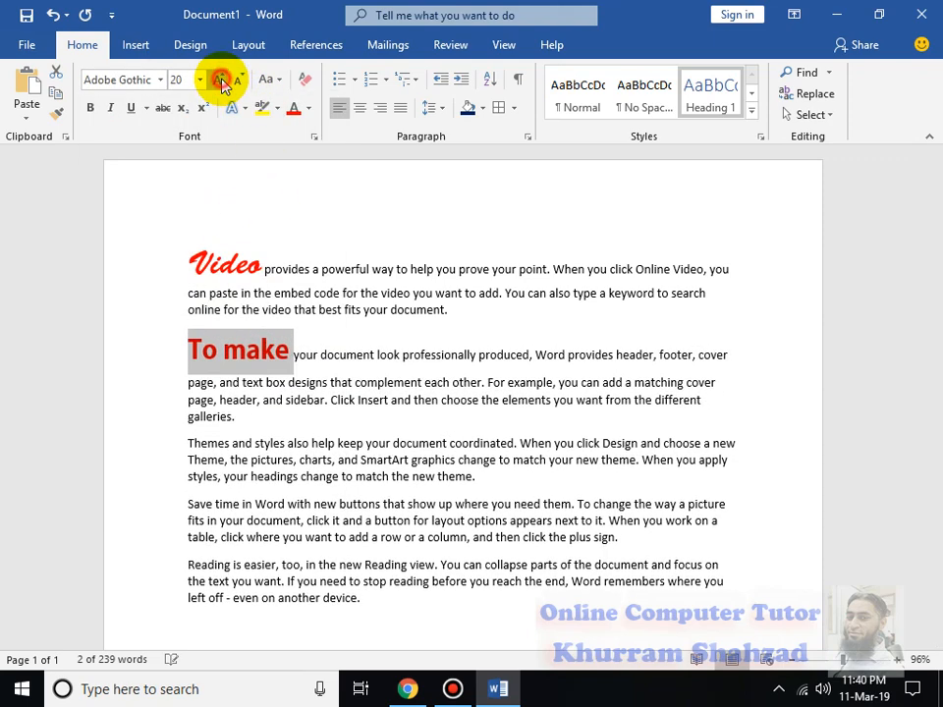
pyautogui.click(362, 355)
# - Apply the Heading 1 style to the words "Save time in" at the start of the fourth paragraph
pyautogui.moveTo(187, 505); pyautogui.dragTo(252, 505)
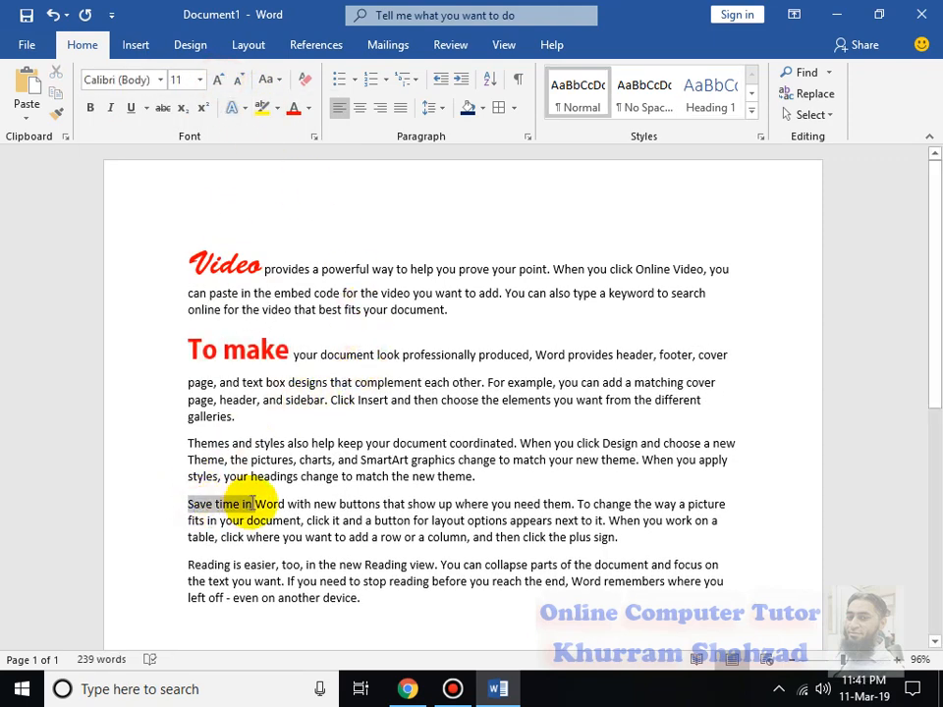
pyautogui.click(292, 108)
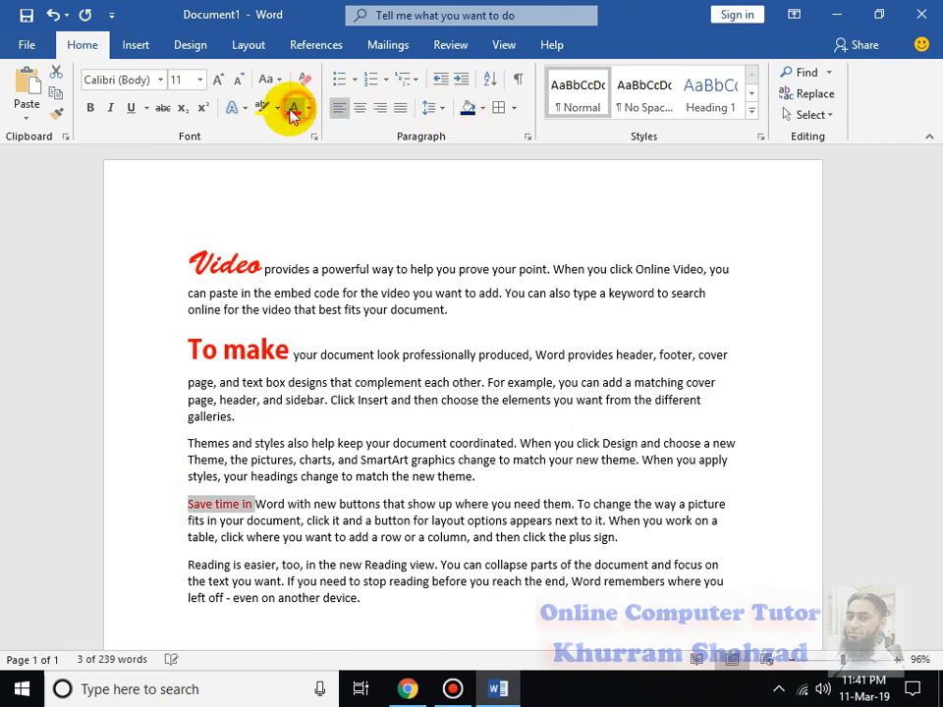
pyautogui.click(725, 100)
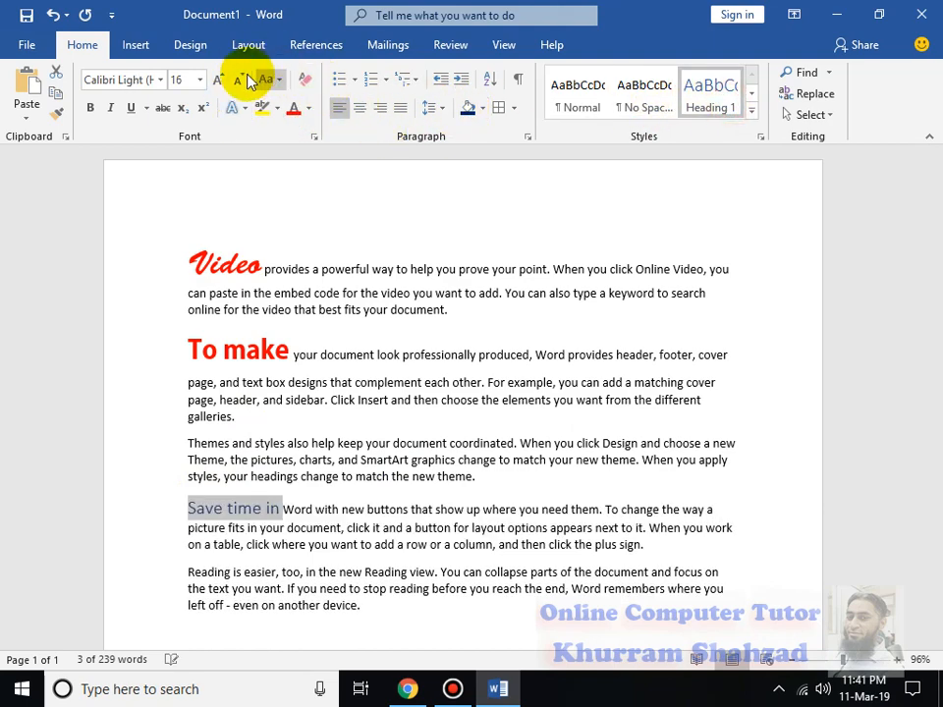
# - Enlarge the words "Save time in" by four font size increments and colour them red
pyautogui.click(216, 80)
pyautogui.click(215, 80)
pyautogui.click(215, 79)
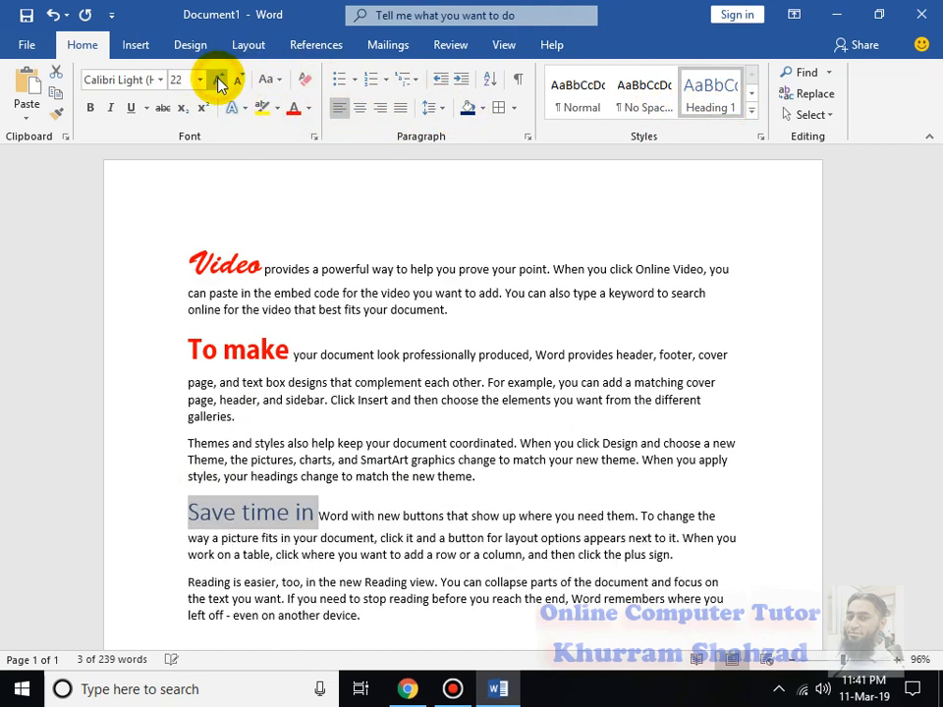
pyautogui.click(215, 80)
pyautogui.click(294, 110)
pyautogui.click(438, 476)
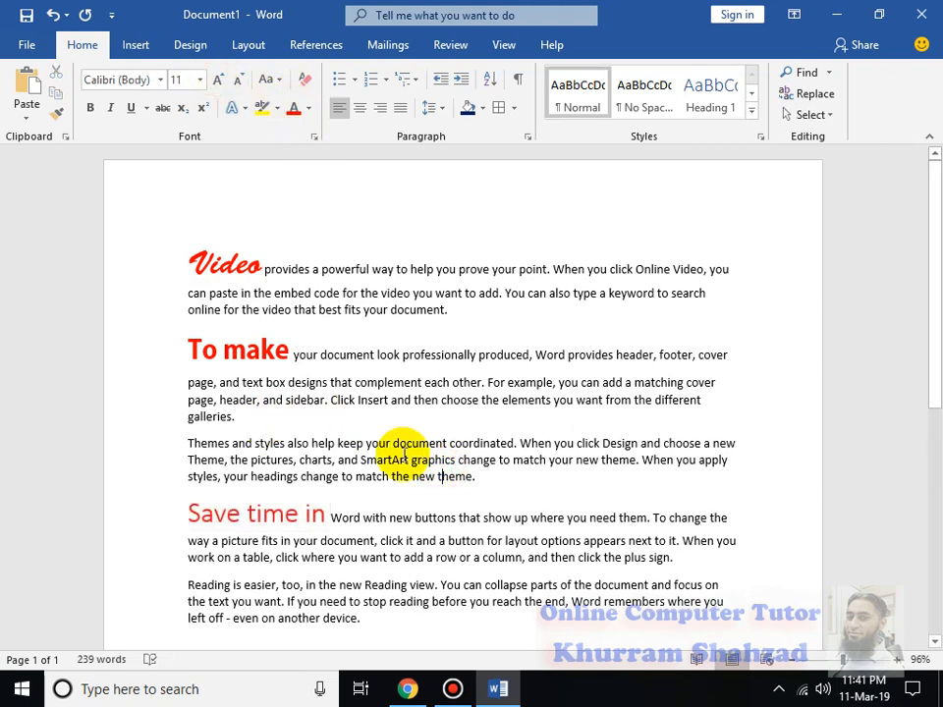
# - Look over the full set of available styles for the "To make" heading without applying any
pyautogui.click(224, 350)
pyautogui.scroll(-1, 300, 343)
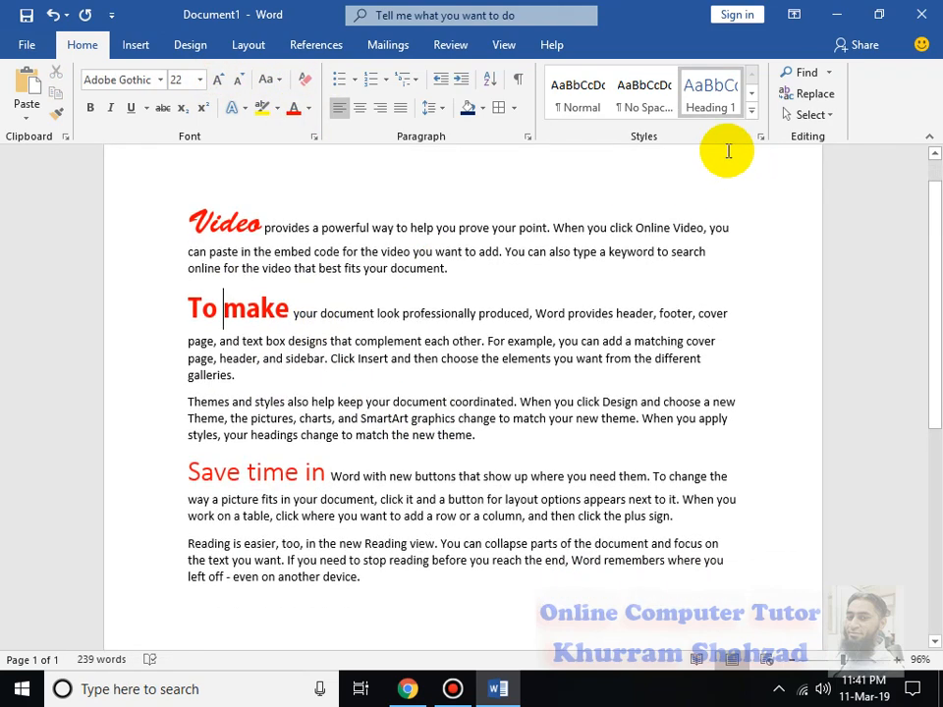
pyautogui.click(754, 116)
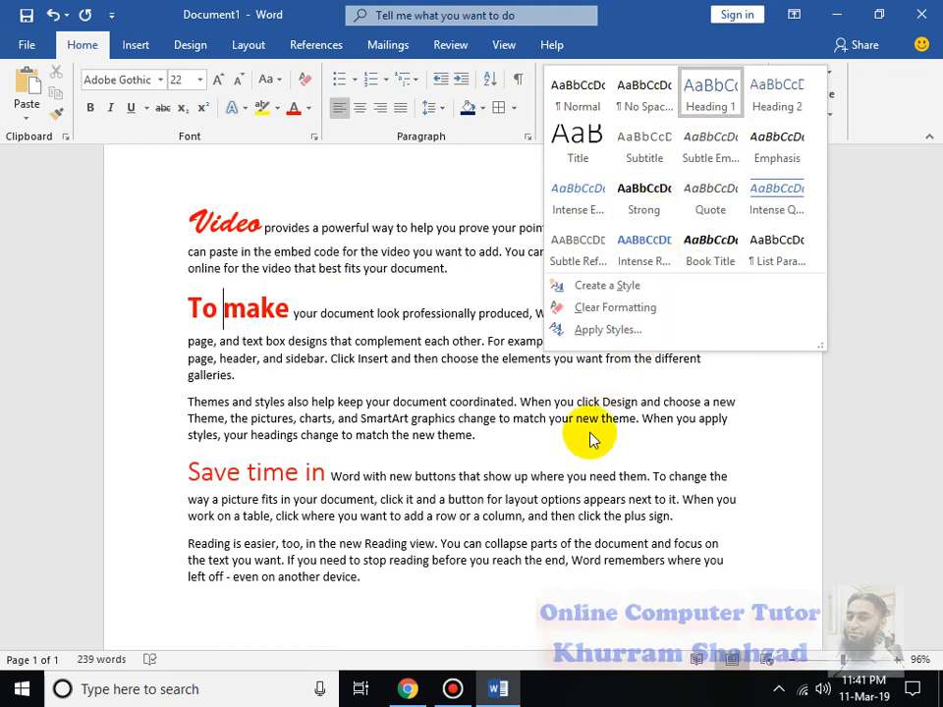
pyautogui.click(499, 580)
# - Preview gallery styles such as Subtle Emphasis on the selected text of the last two paragraphs without applying any
pyautogui.moveTo(499, 580); pyautogui.dragTo(167, 475)
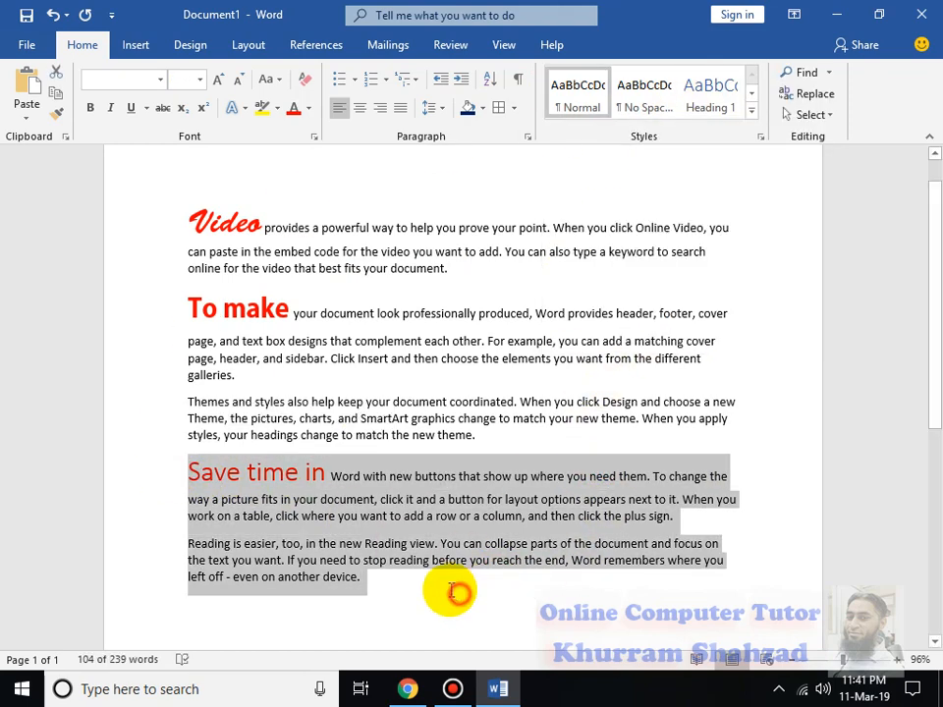
pyautogui.moveTo(448, 593); pyautogui.dragTo(152, 513)
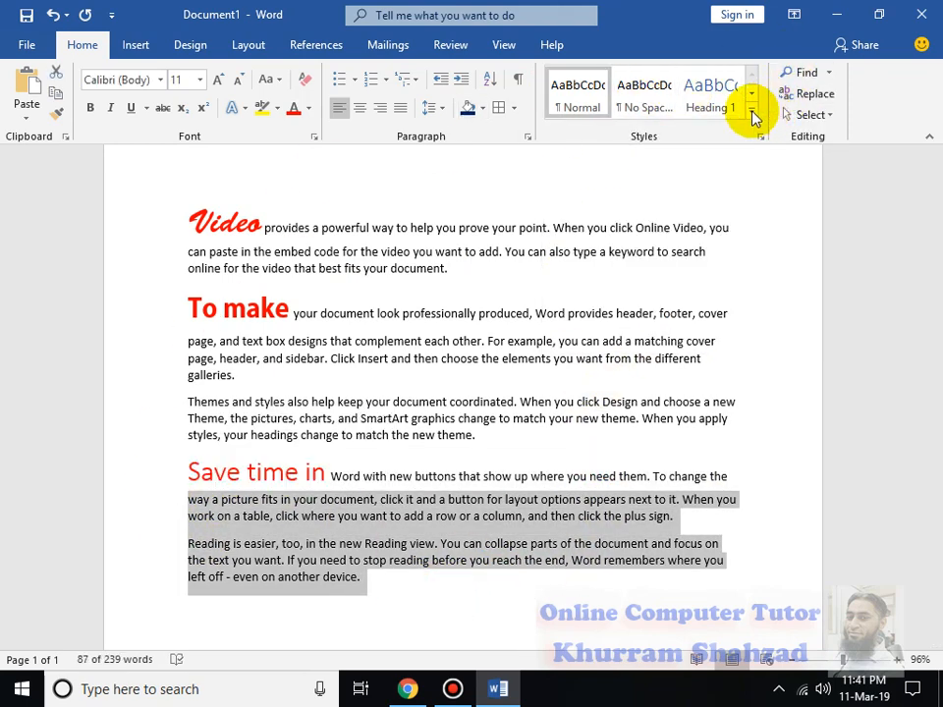
pyautogui.click(751, 114)
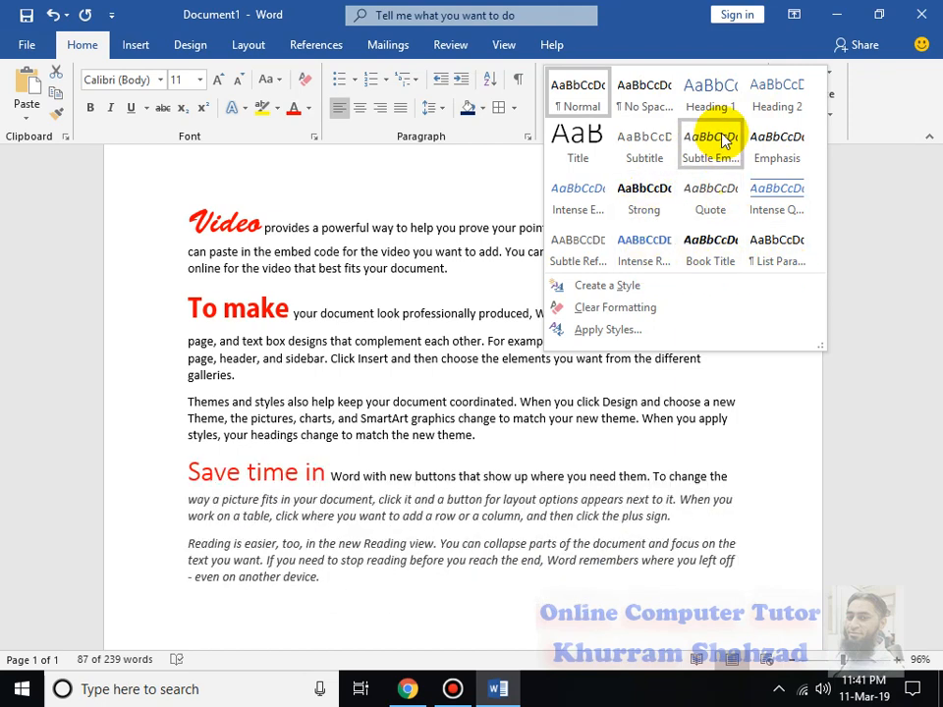
pyautogui.click(772, 438)
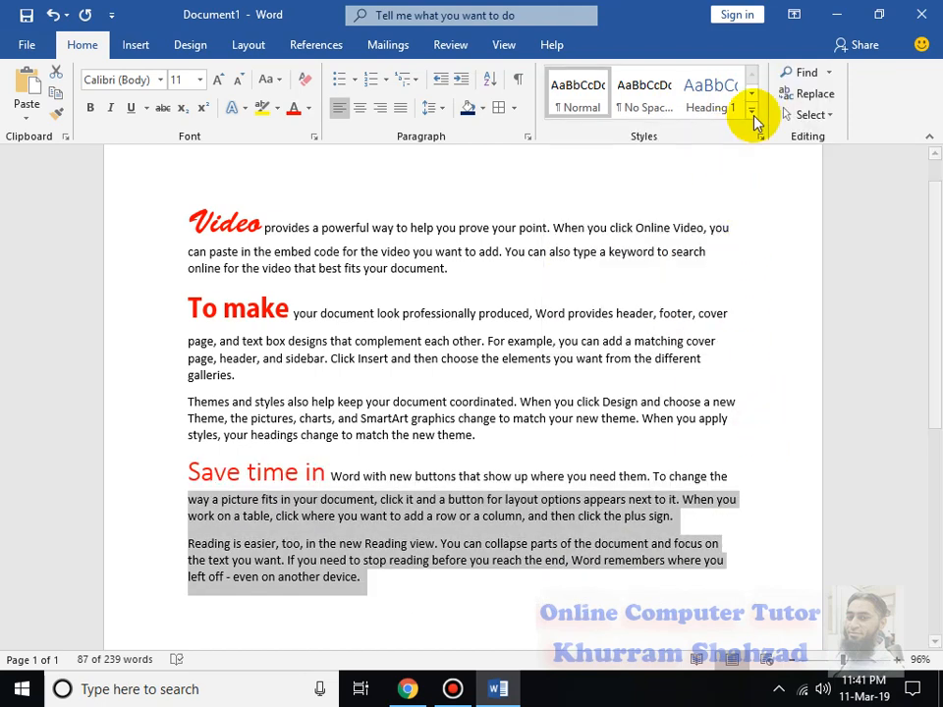
pyautogui.click(754, 117)
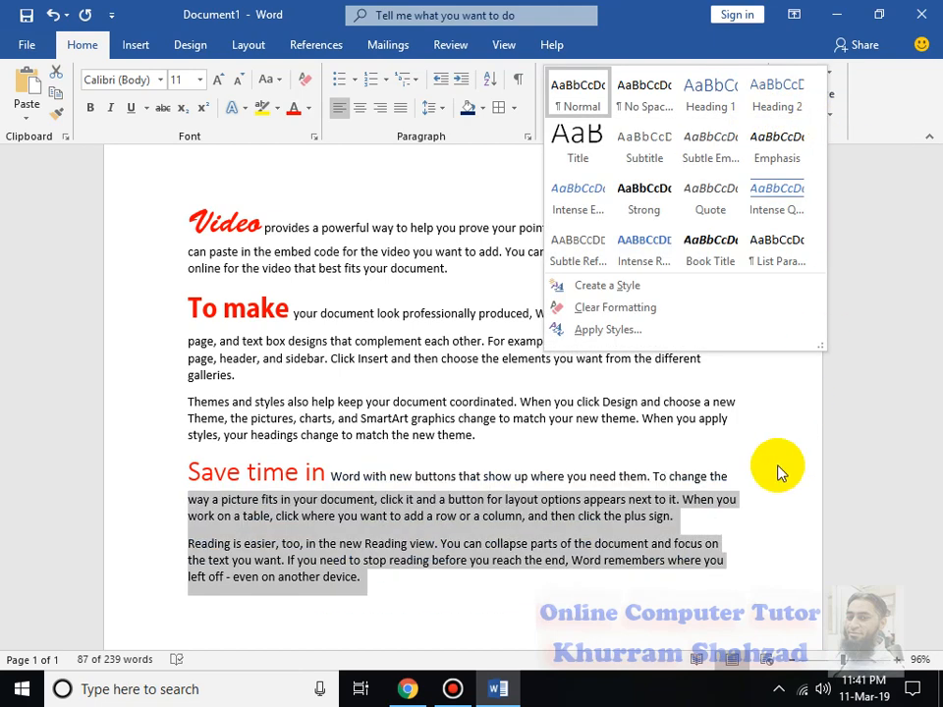
pyautogui.click(778, 466)
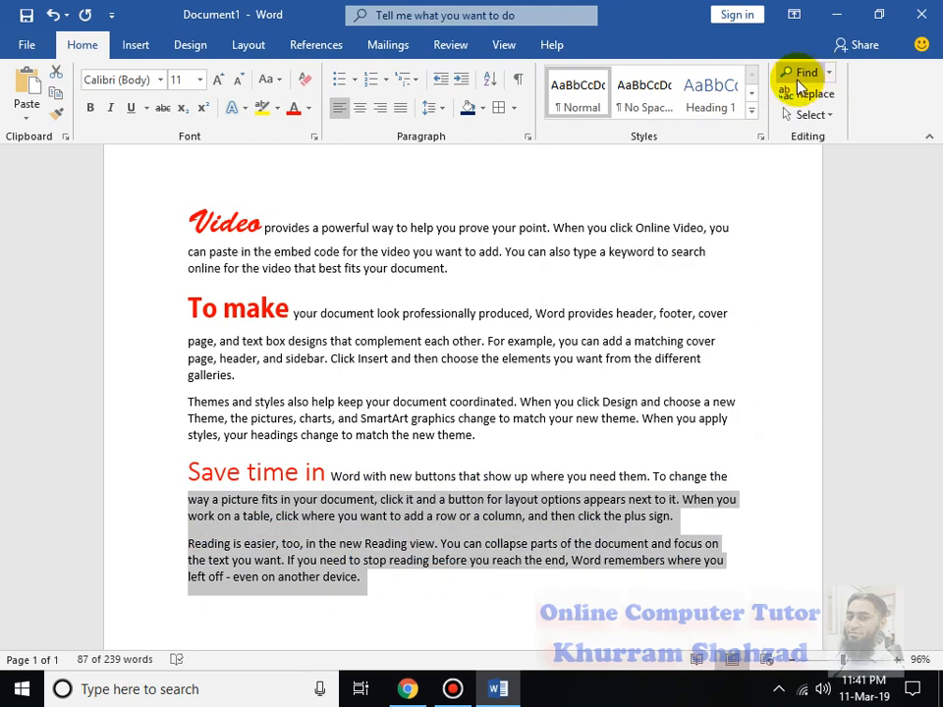
pyautogui.click(816, 248)
# - Search the document for "to", check the headings outline and clear the search
pyautogui.click(806, 74)
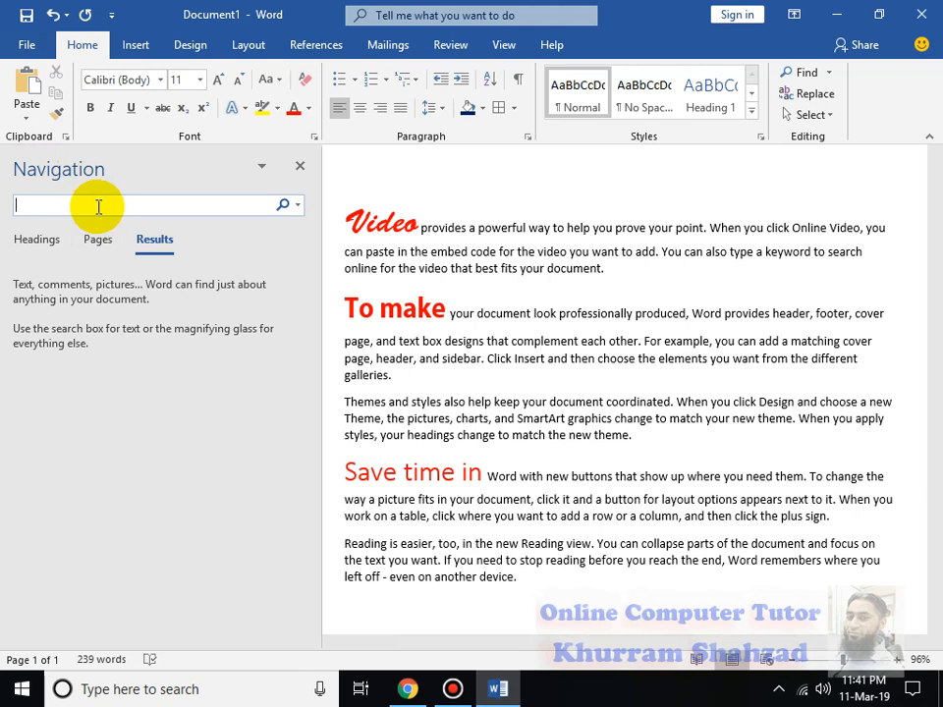
pyautogui.write('to')
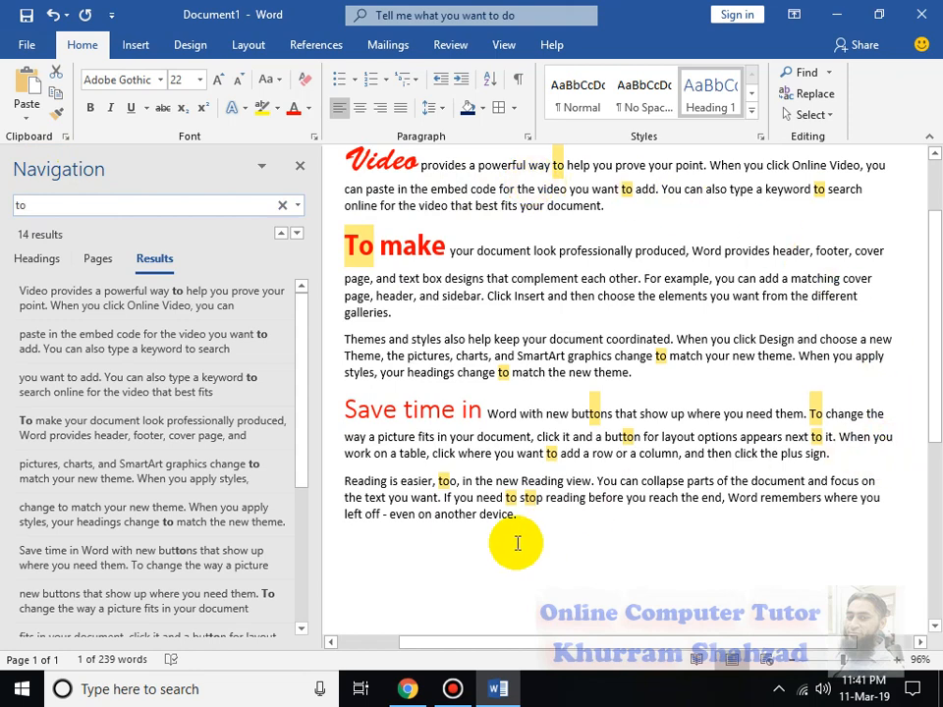
pyautogui.click(49, 260)
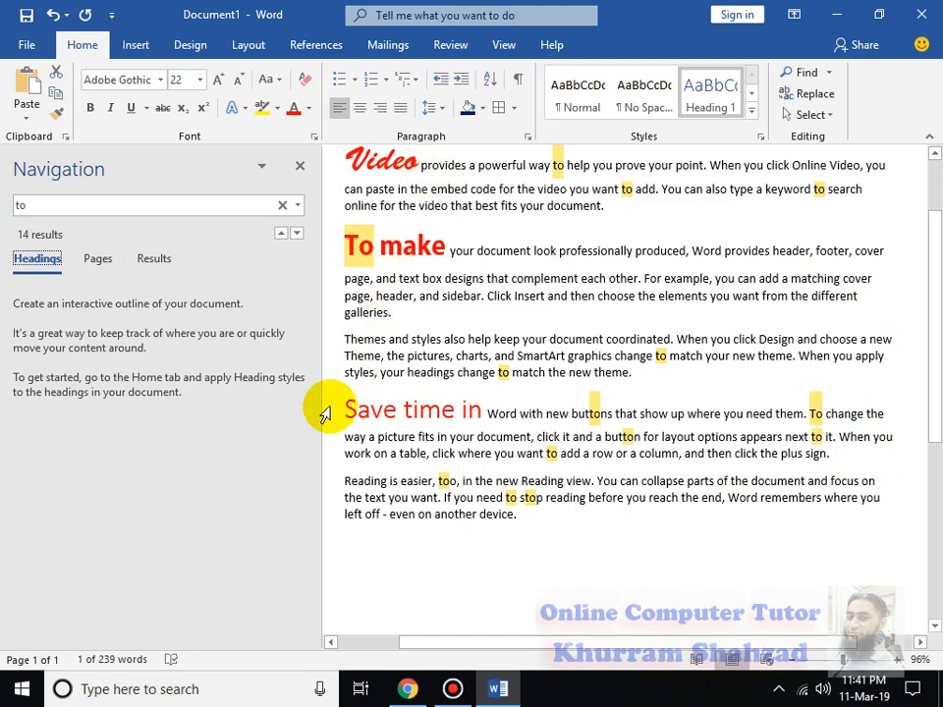
pyautogui.click(285, 205)
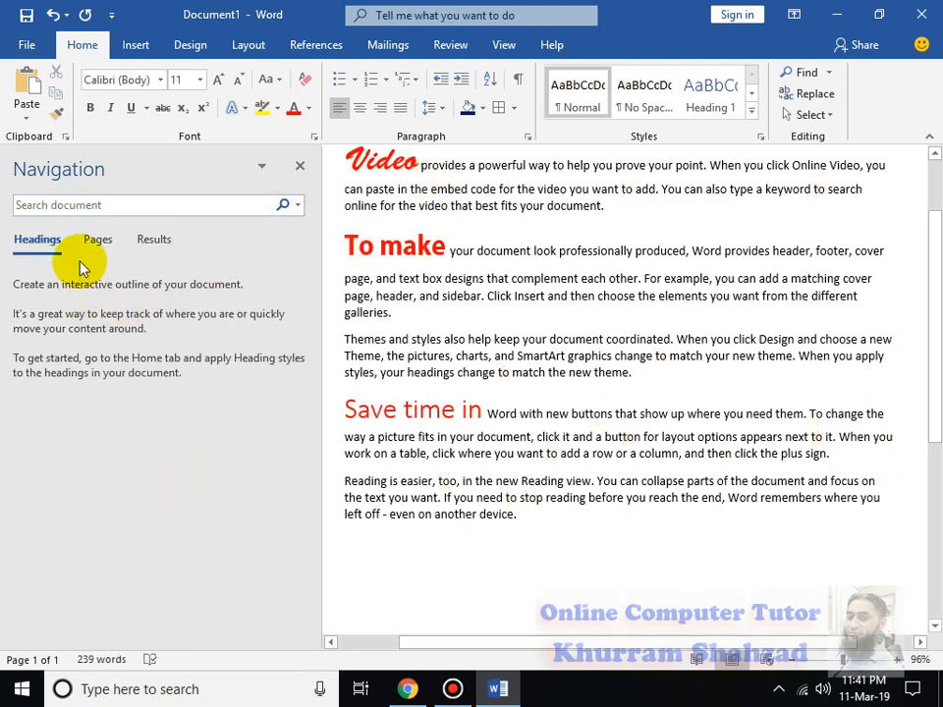
# - Examine the page thumbnails, headings outline and search results views of the document navigation, and close it
pyautogui.click(99, 242)
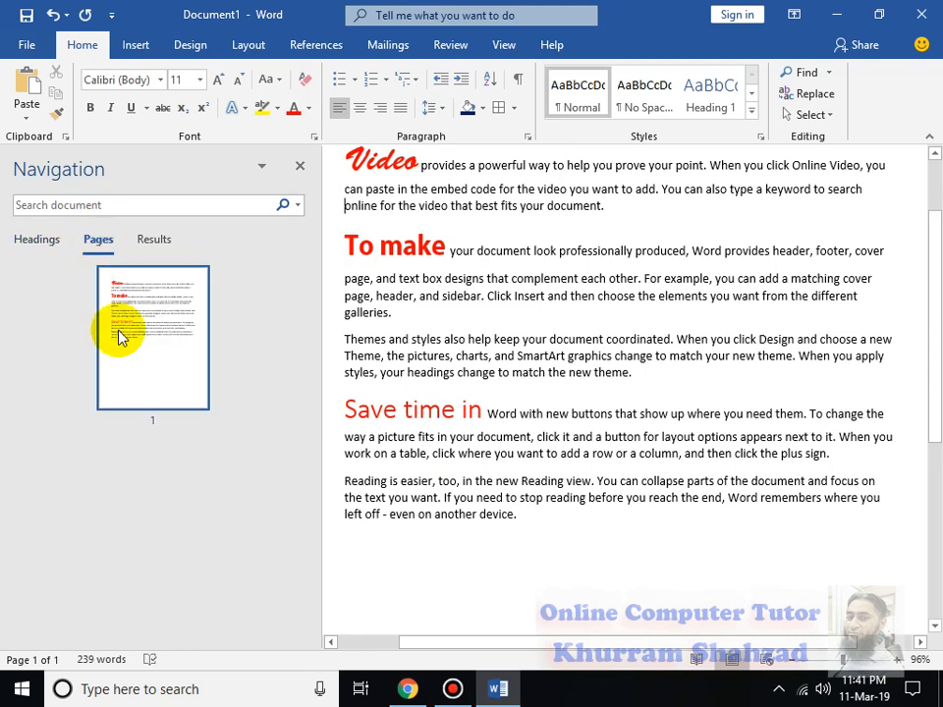
pyautogui.click(51, 244)
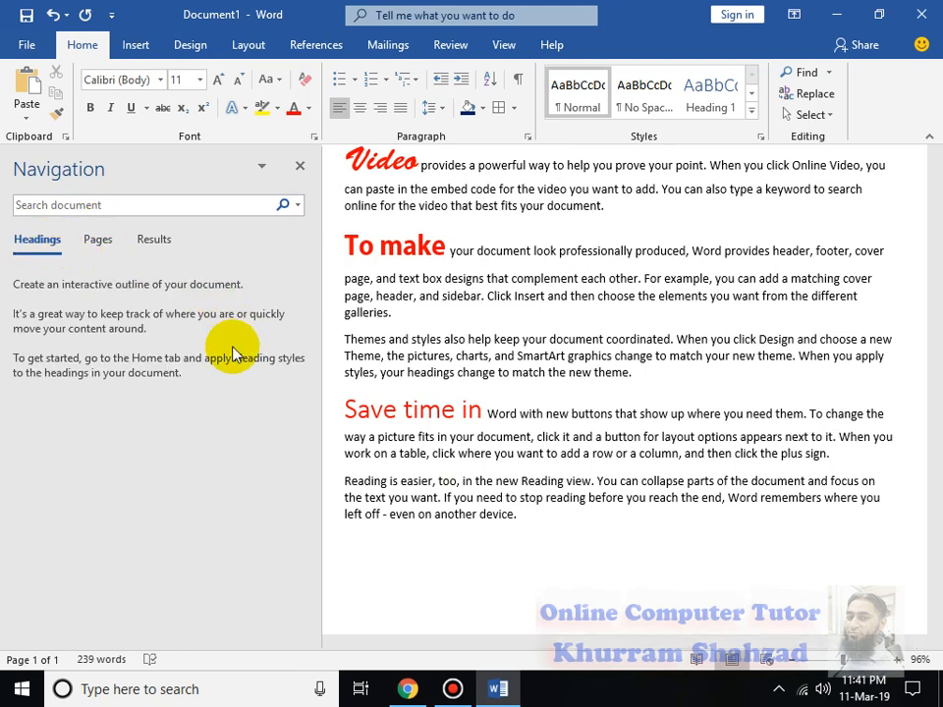
pyautogui.write('`')
pyautogui.scroll(3, 640, 370)
pyautogui.click(352, 230)
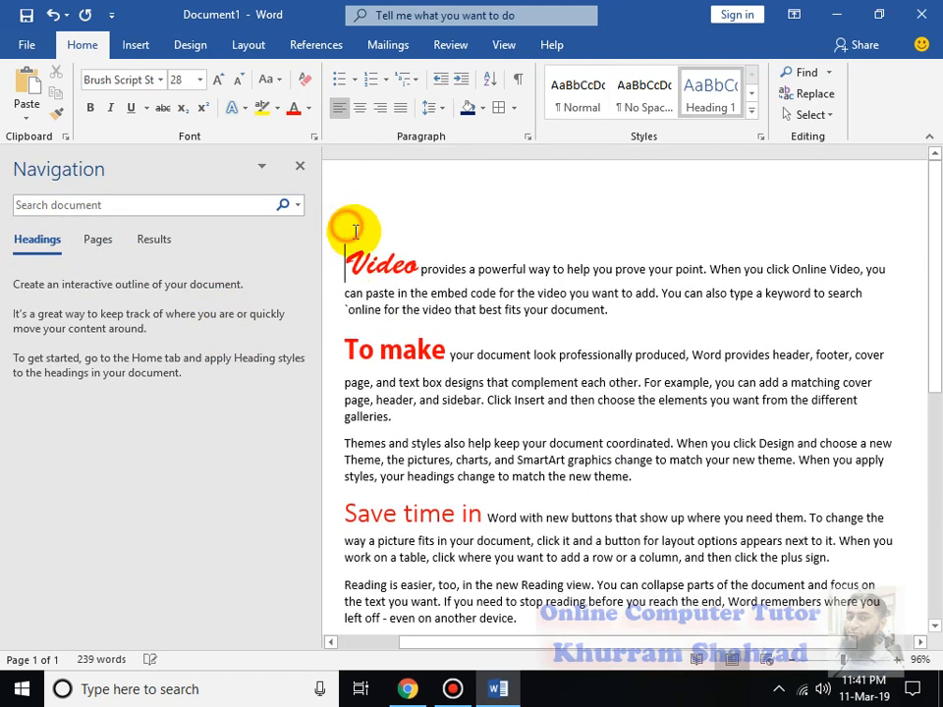
pyautogui.click(87, 241)
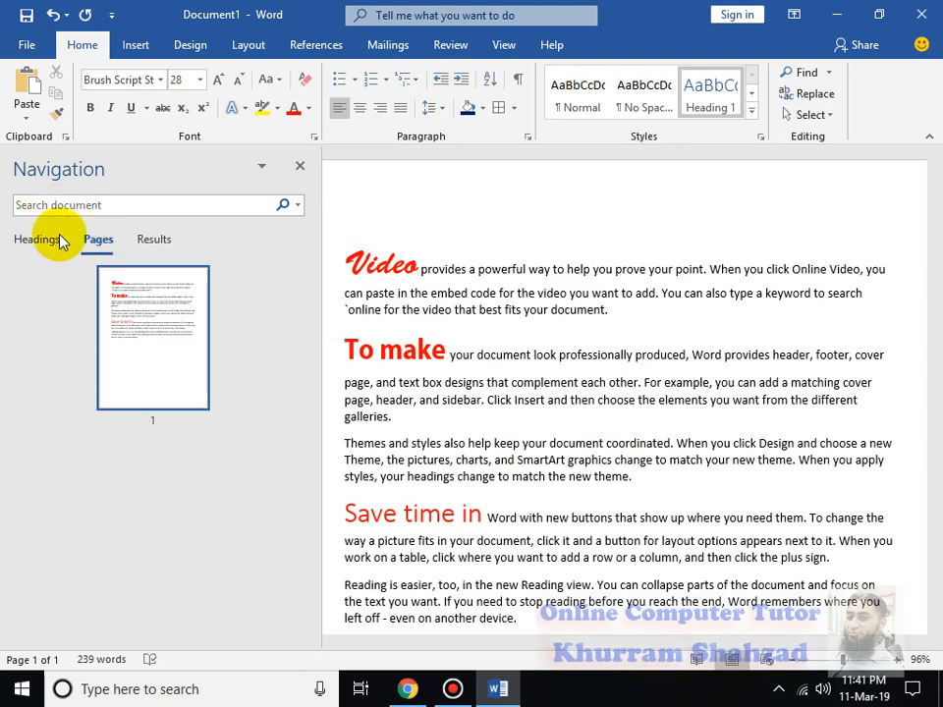
pyautogui.click(63, 240)
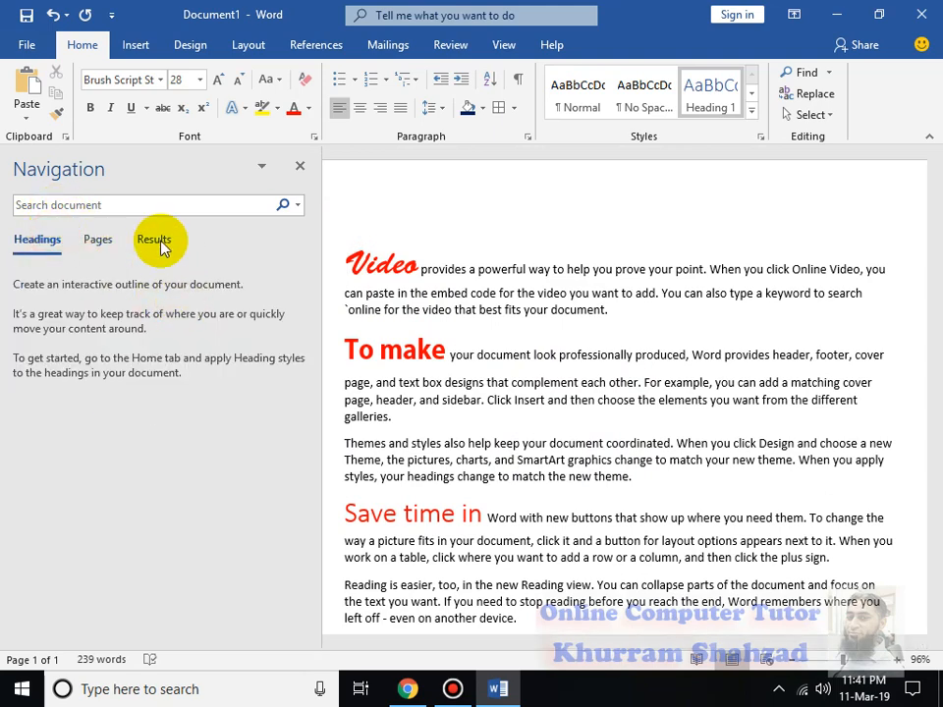
pyautogui.click(156, 241)
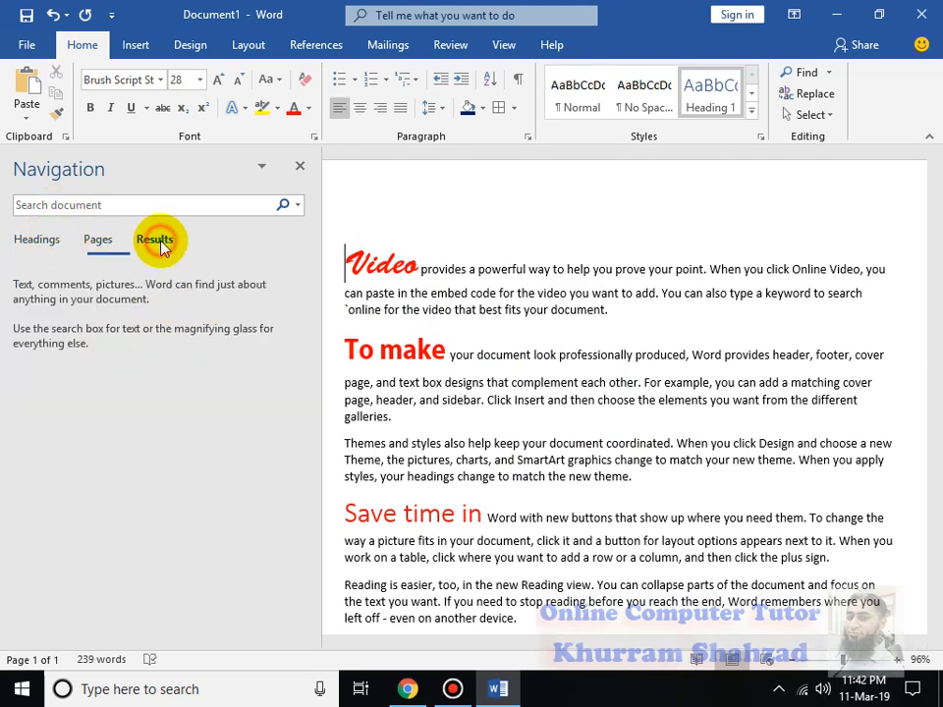
pyautogui.click(436, 267)
pyautogui.click(299, 165)
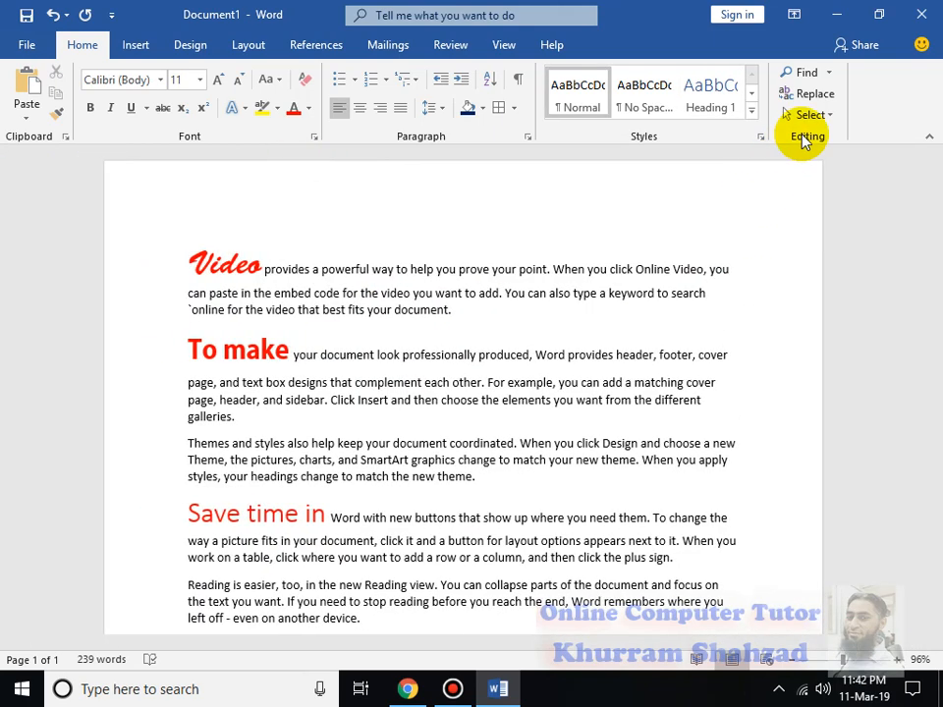
# - Replace all occurrences of "to" with "THe" throughout the document, and undo the replacement
pyautogui.click(811, 96)
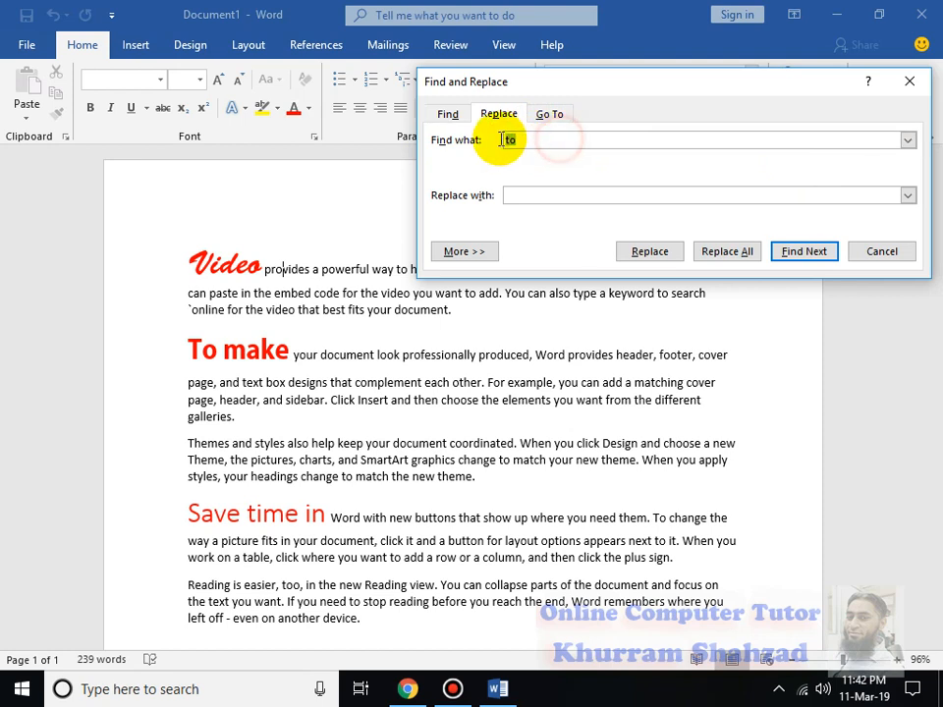
pyautogui.click(548, 198)
pyautogui.write('THe')
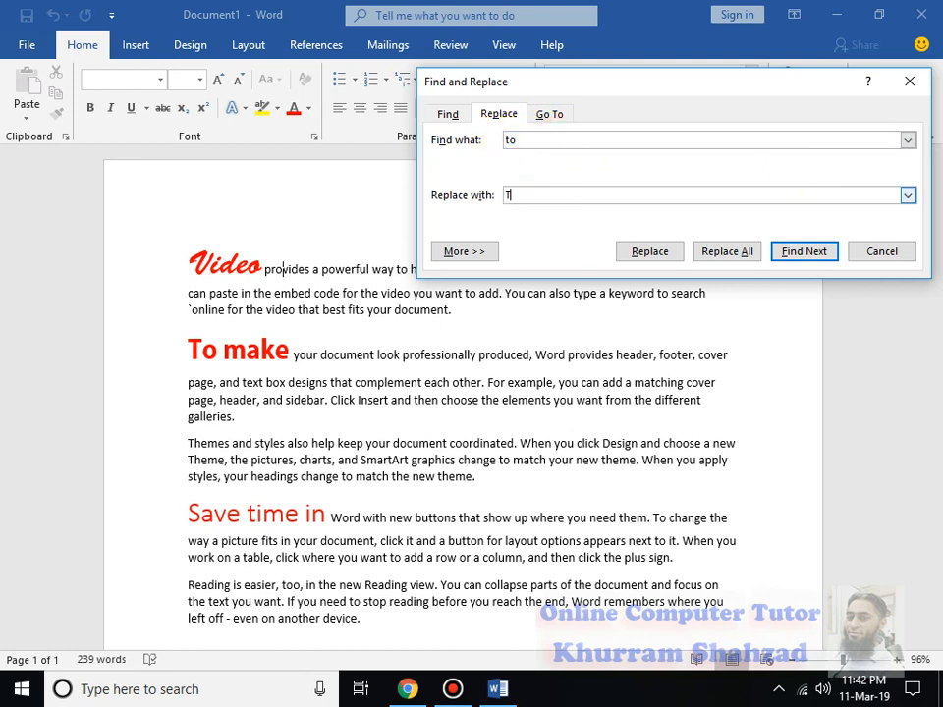
pyautogui.click(727, 252)
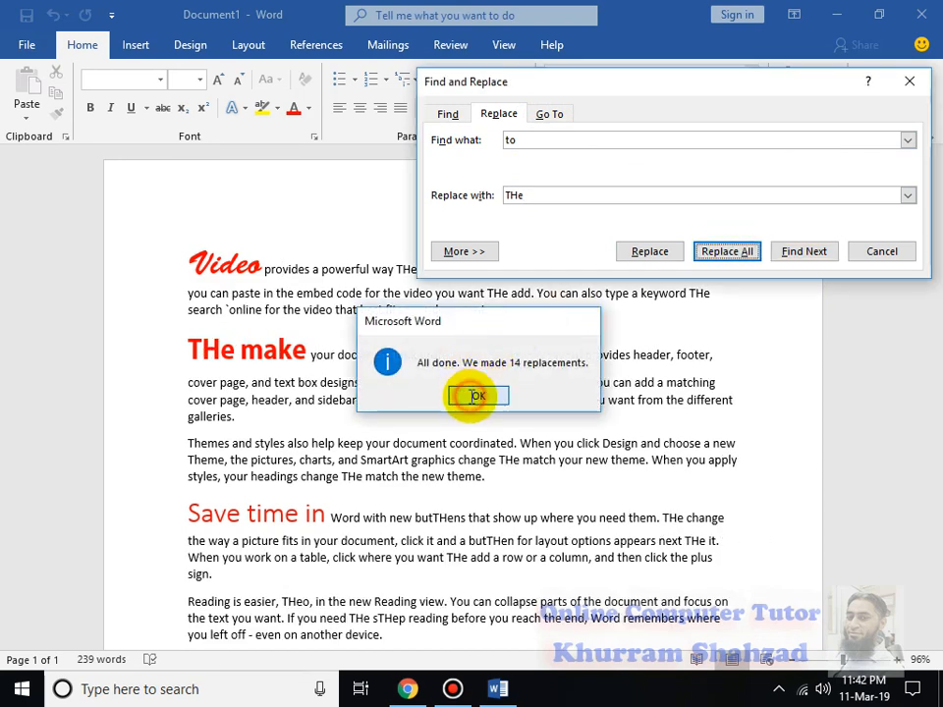
pyautogui.click(475, 393)
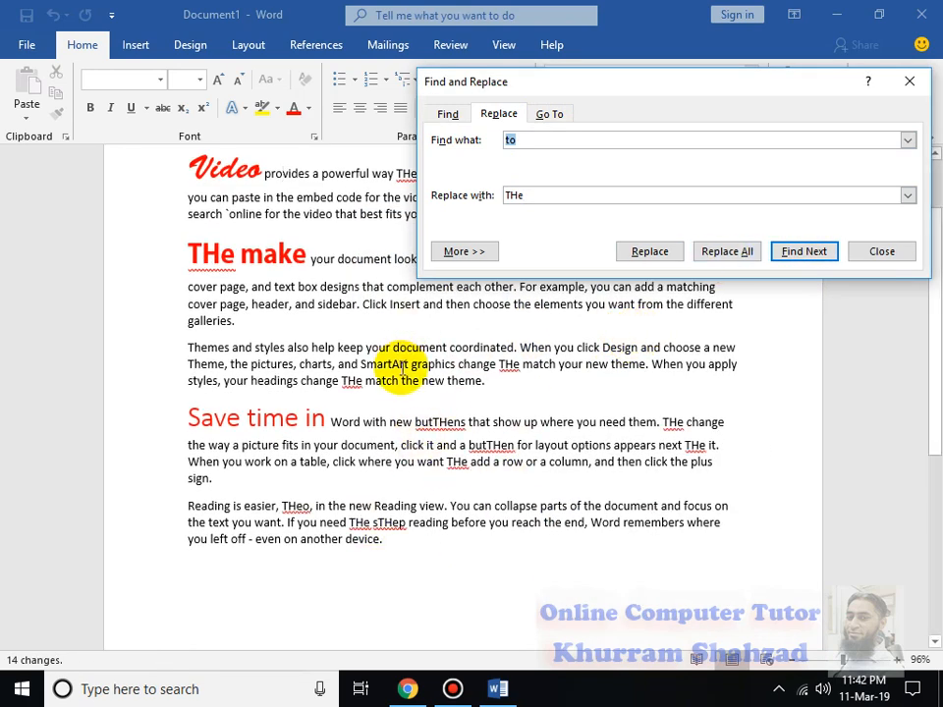
pyautogui.click(881, 251)
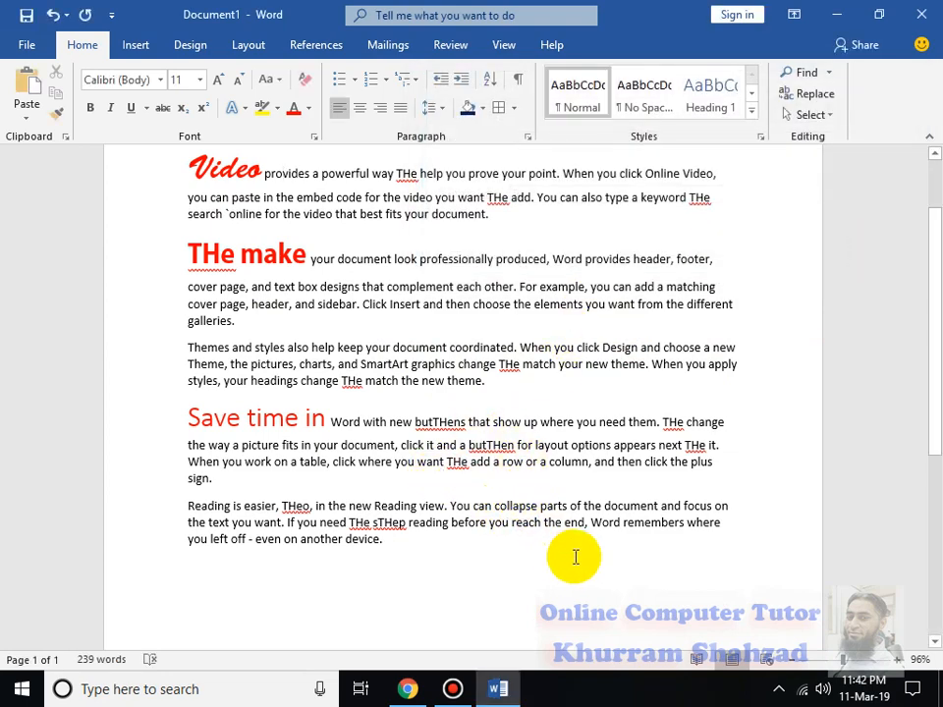
pyautogui.hotkey('ctrl', 'z')
# - Select all content in the document and clear the selection
pyautogui.click(813, 115)
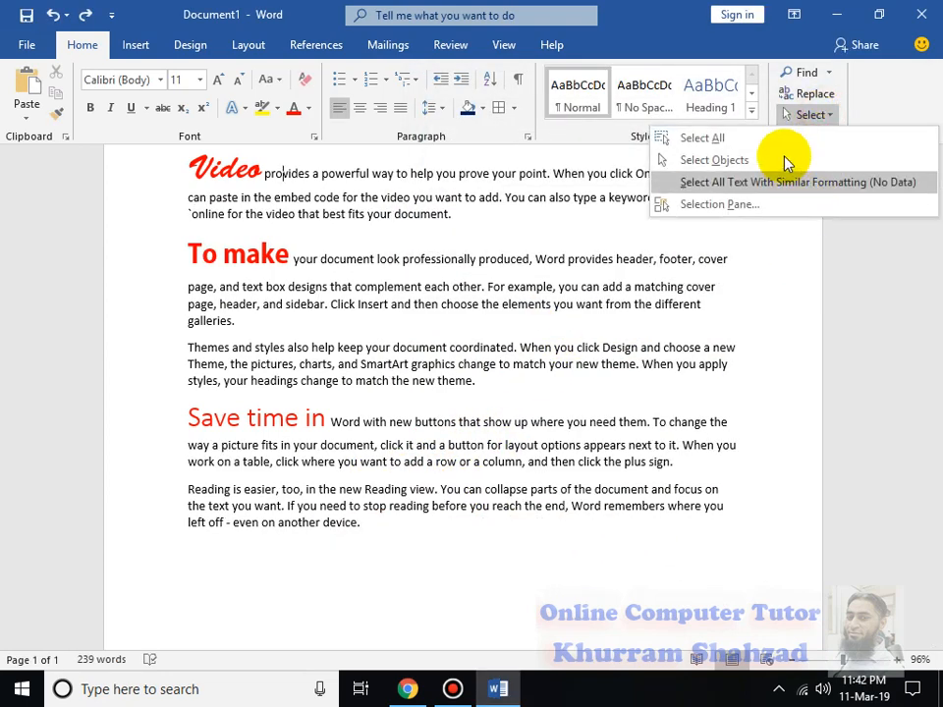
pyautogui.click(762, 138)
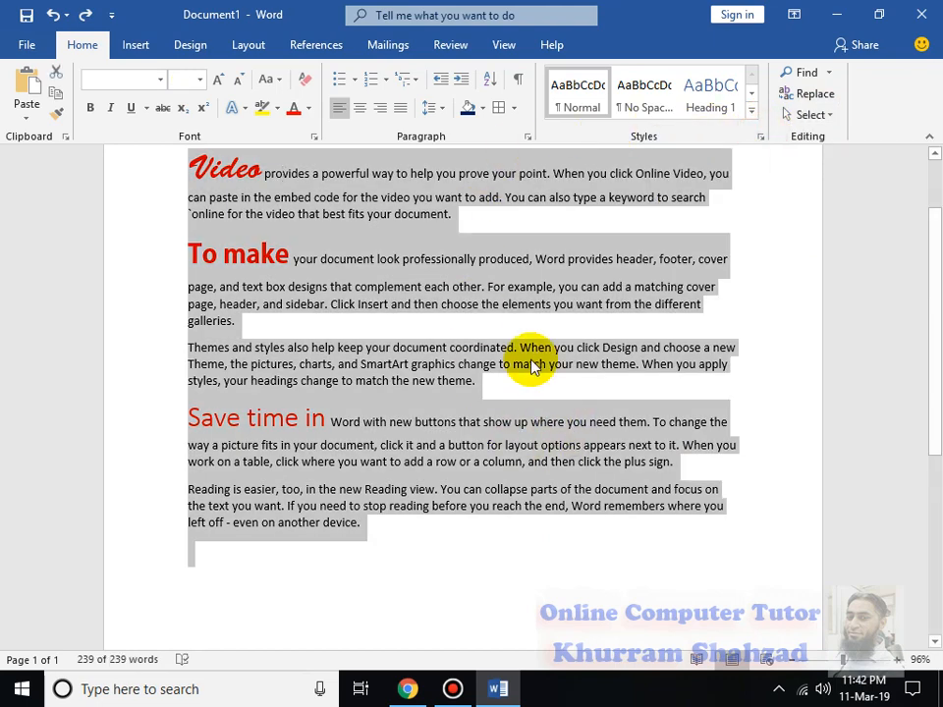
pyautogui.click(591, 411)
pyautogui.scroll(2, 550, 295)
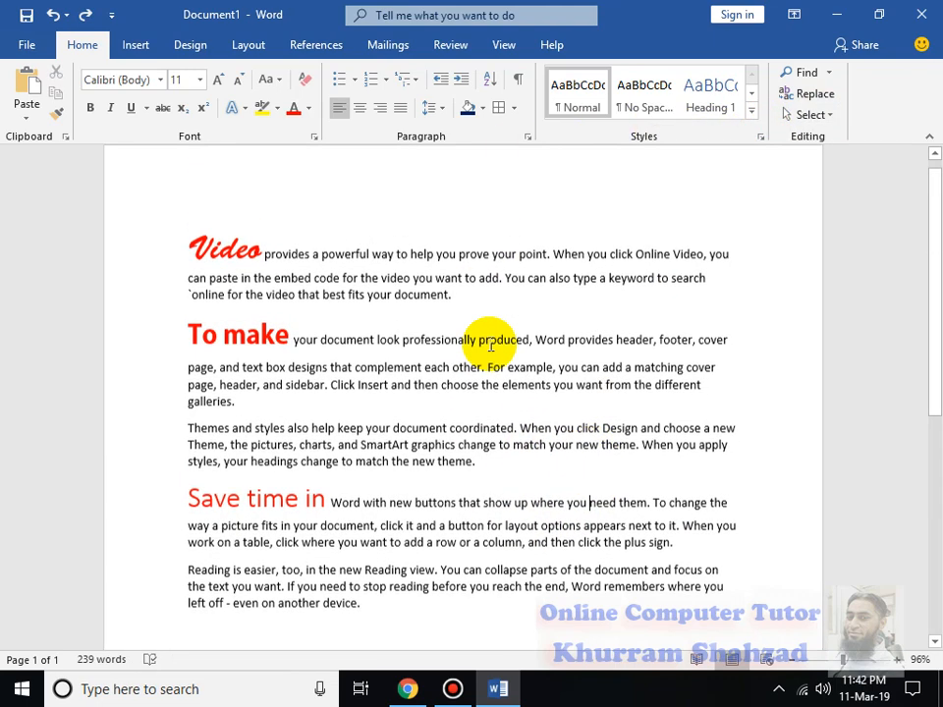